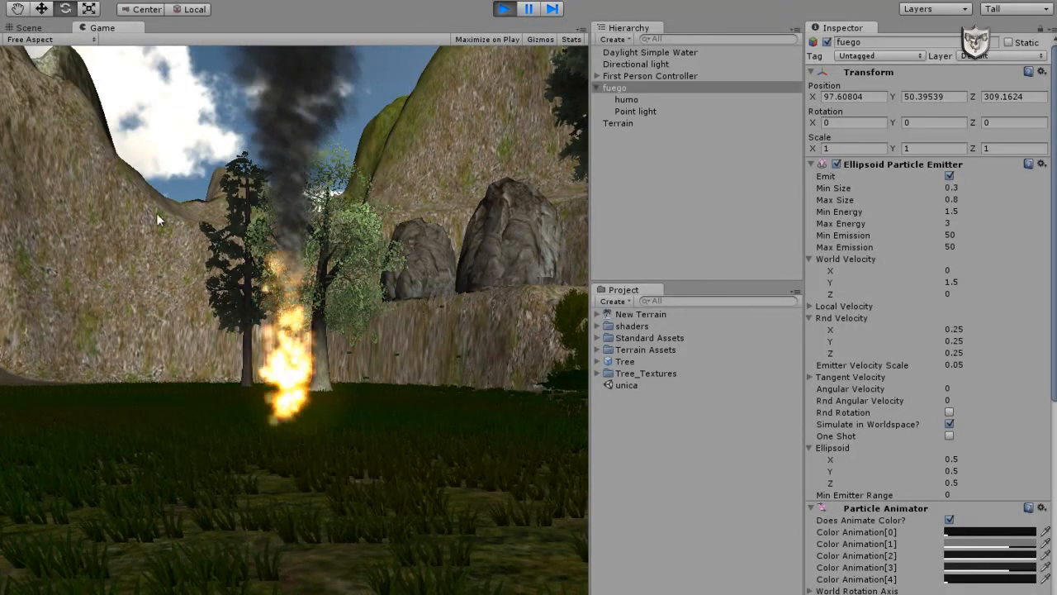
# Switch from the running game to the Scene view and create a new Particle System in the grass area near the trees.
pyautogui.click(28, 27)
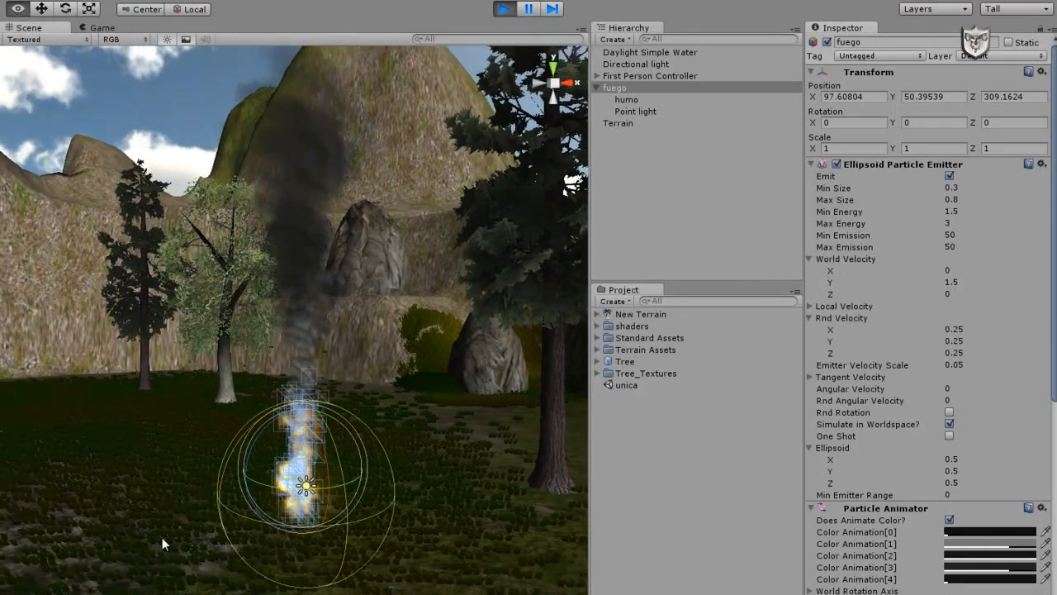
pyautogui.moveTo(162, 538); pyautogui.dragTo(122, 573, button='right')
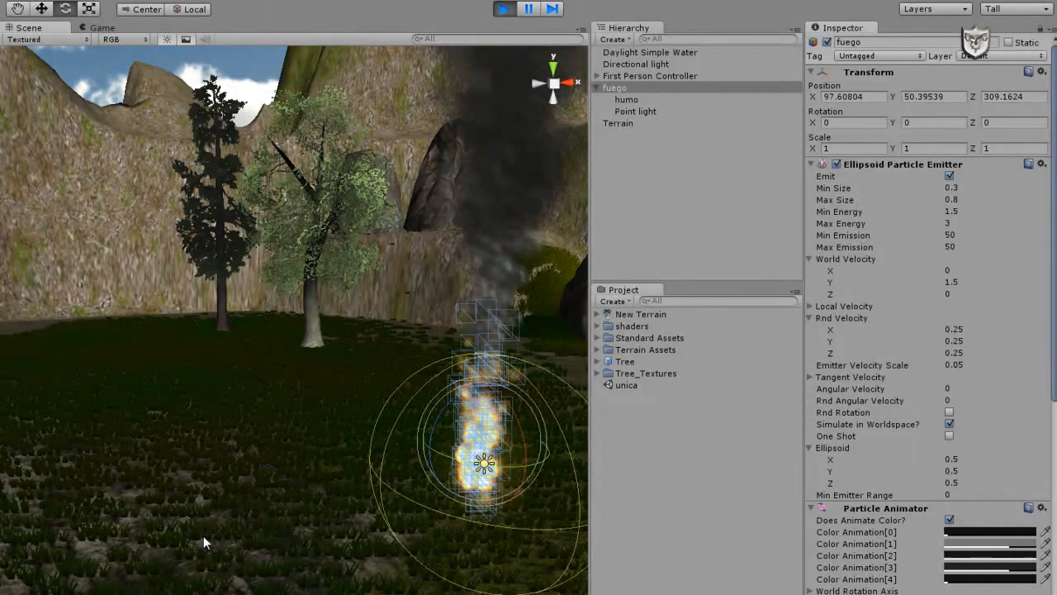
pyautogui.click(619, 268)
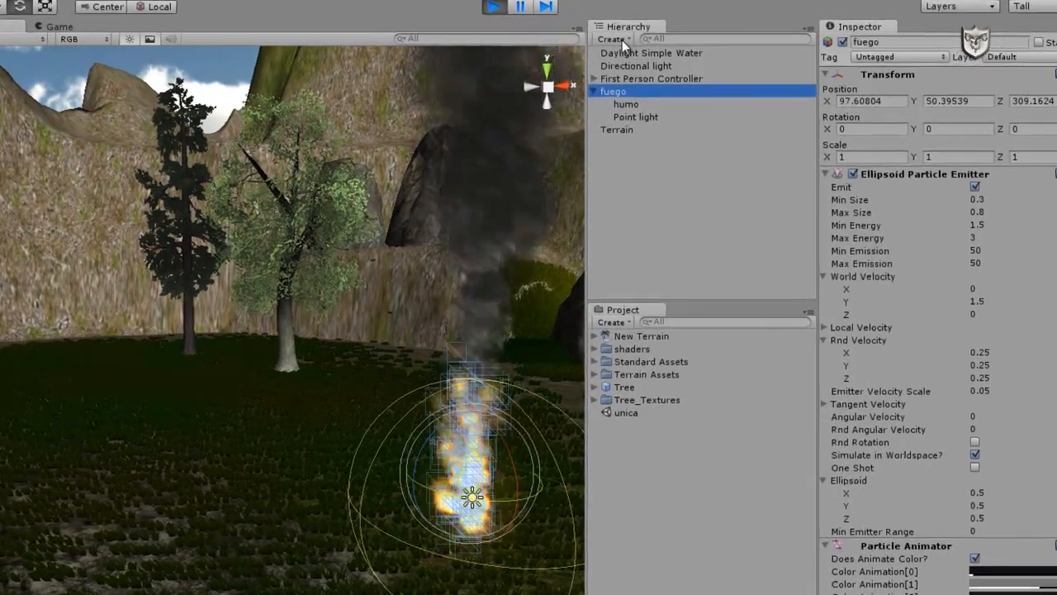
pyautogui.click(622, 39)
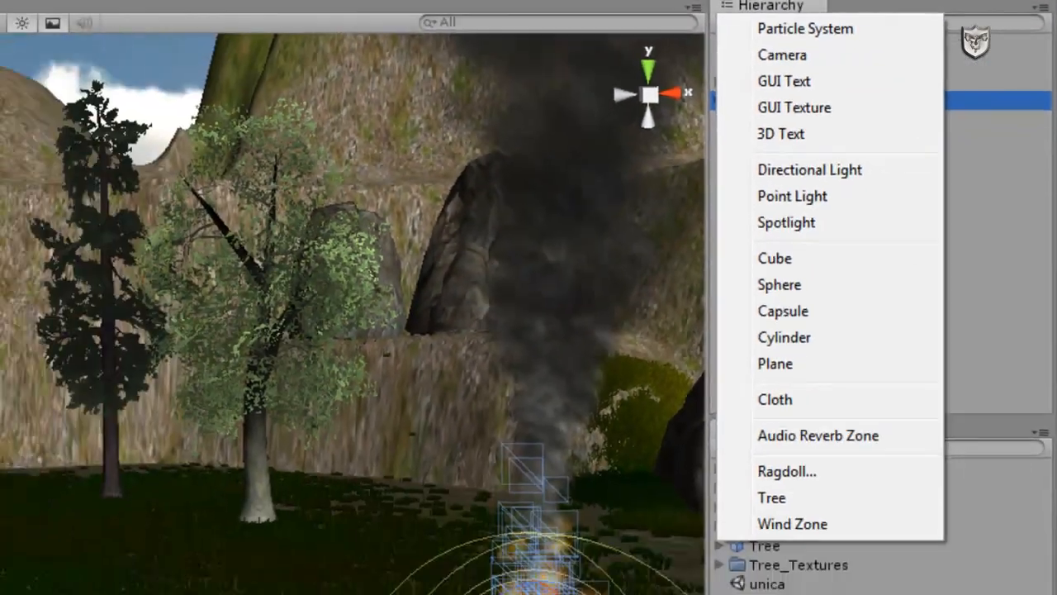
pyautogui.press('Escape')
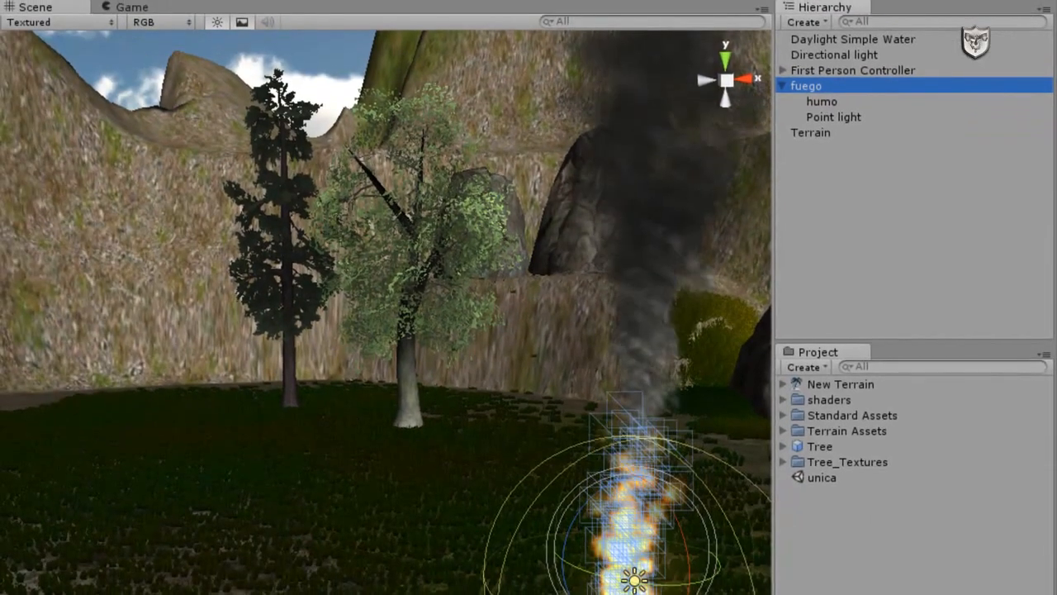
pyautogui.click(148, 13)
pyautogui.moveTo(189, 58)
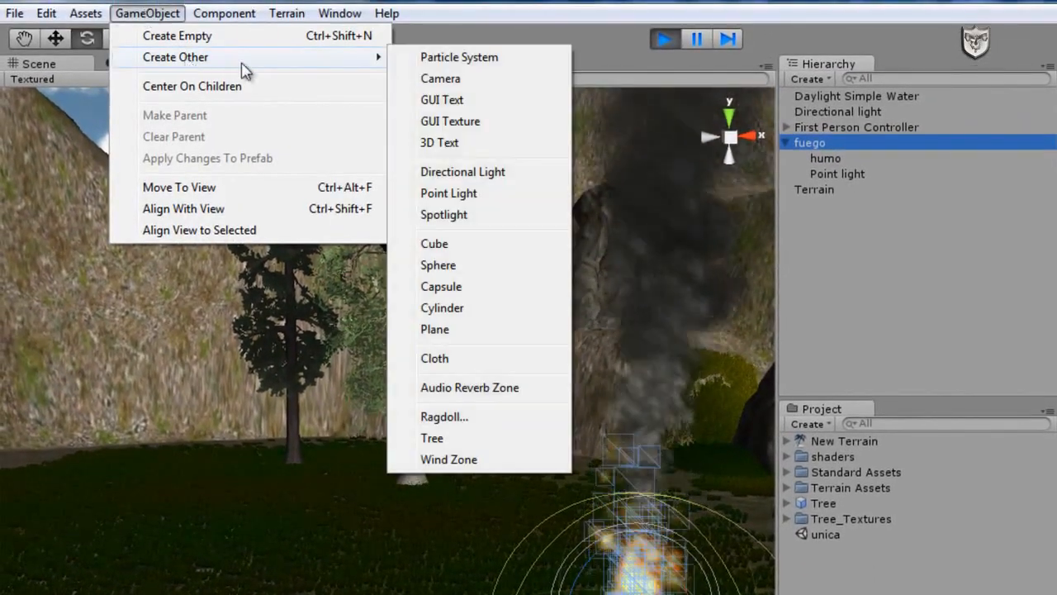
pyautogui.click(459, 60)
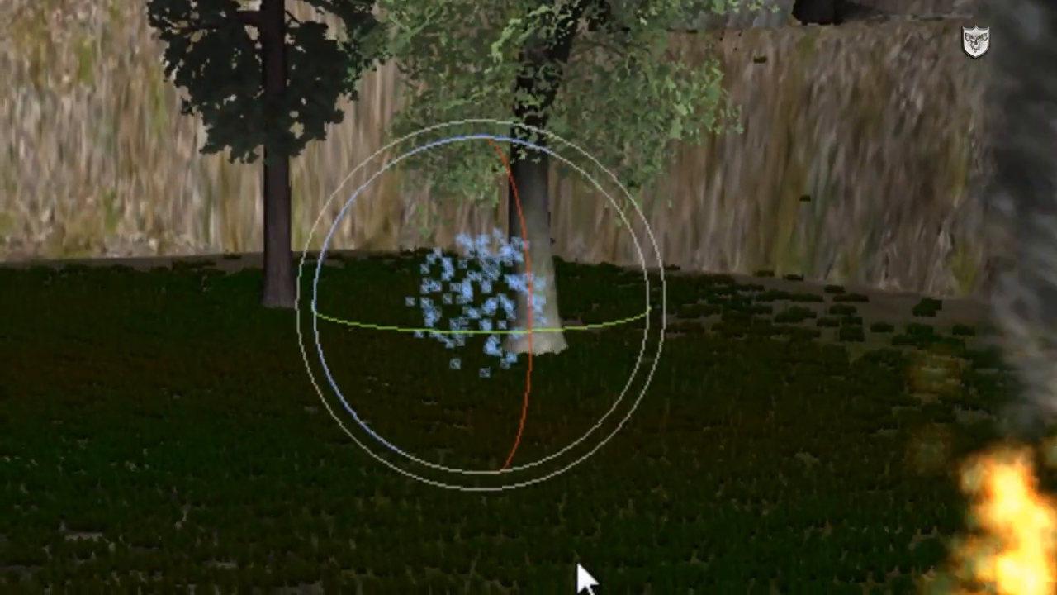
pyautogui.moveTo(578, 560); pyautogui.dragTo(717, 568, button='right')
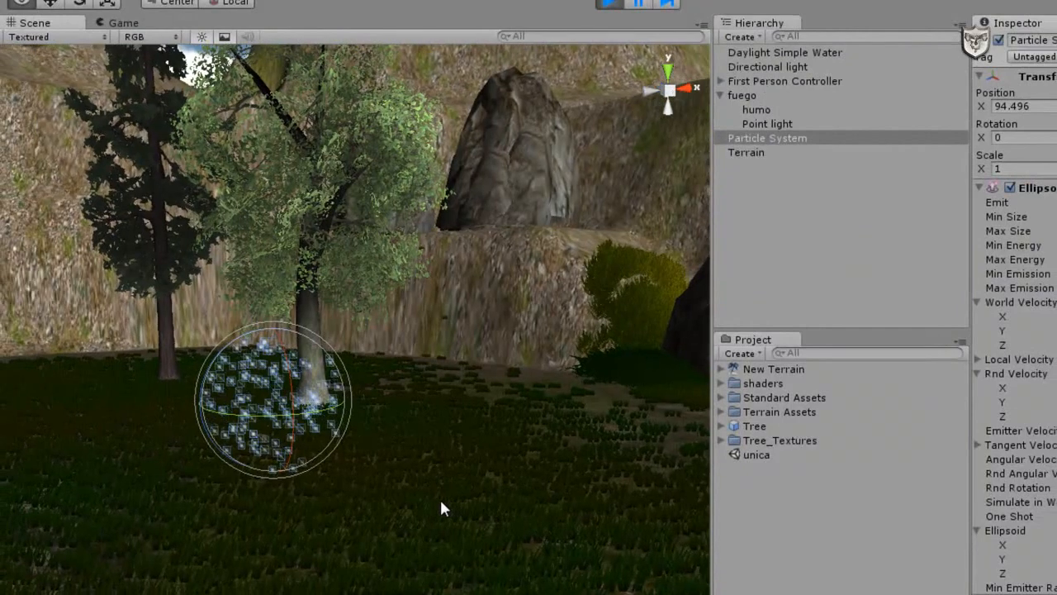
pyautogui.moveTo(441, 507); pyautogui.dragTo(414, 501, button='right')
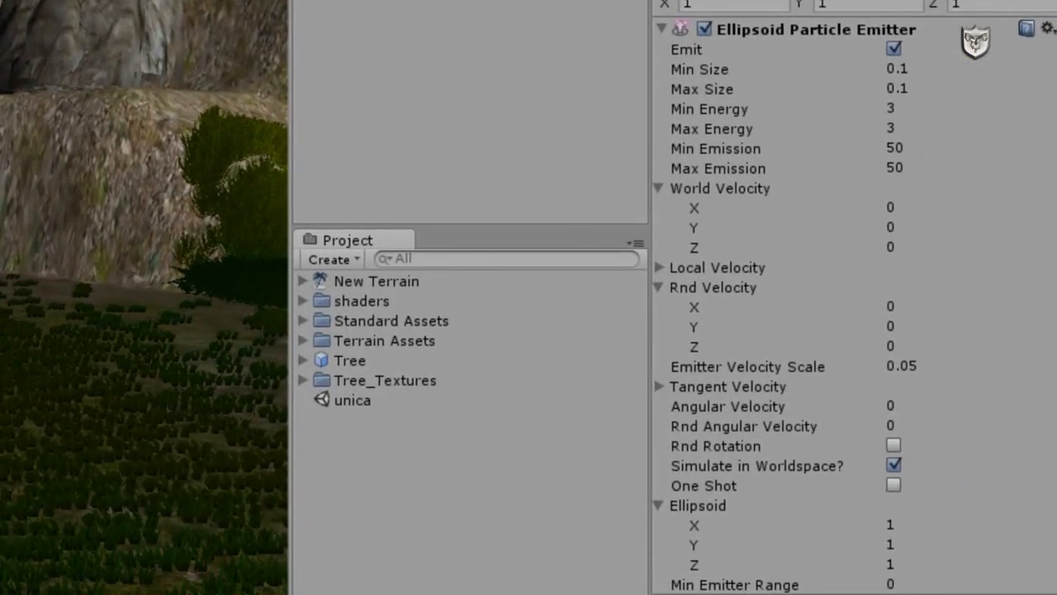
# Set the new particle system's Min Size to 0.3 and Max Size to 0.8 in the Ellipsoid Particle Emitter.
pyautogui.scroll(-5, 855, 306)
pyautogui.scroll(1, 855, 305)
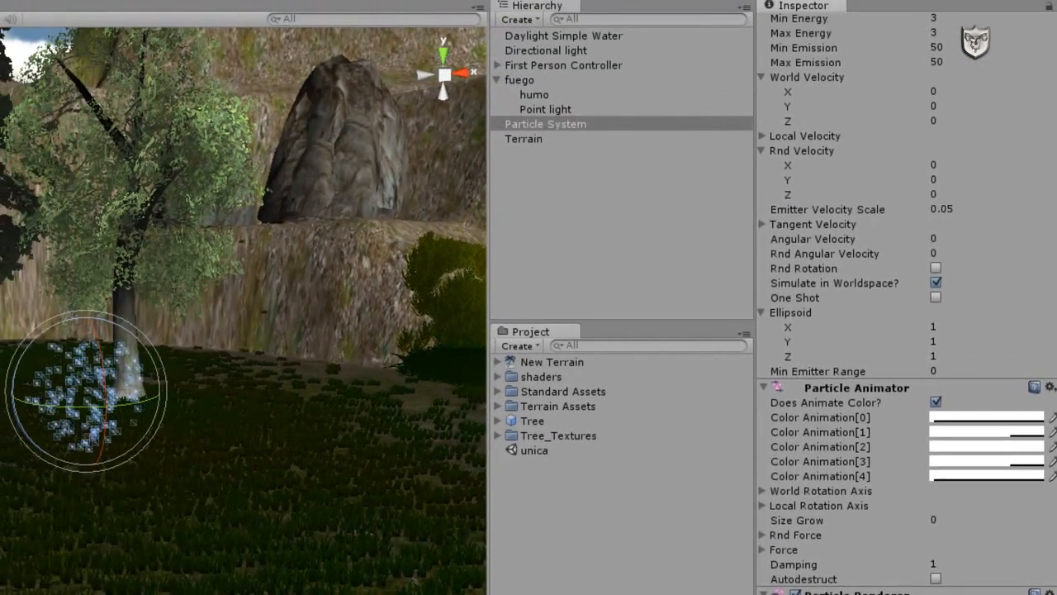
pyautogui.scroll(5, 855, 306)
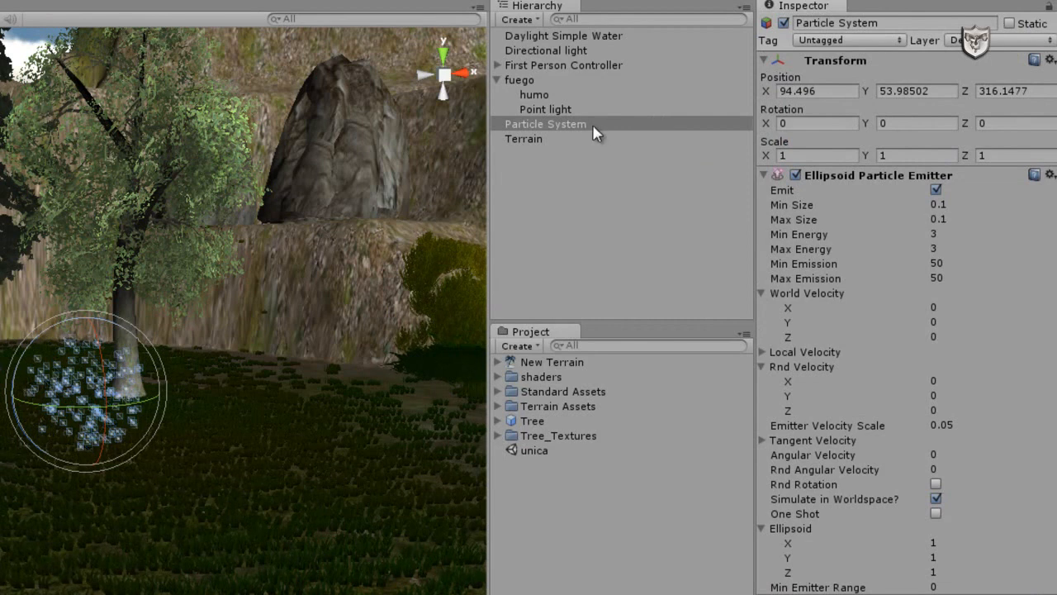
pyautogui.click(952, 204)
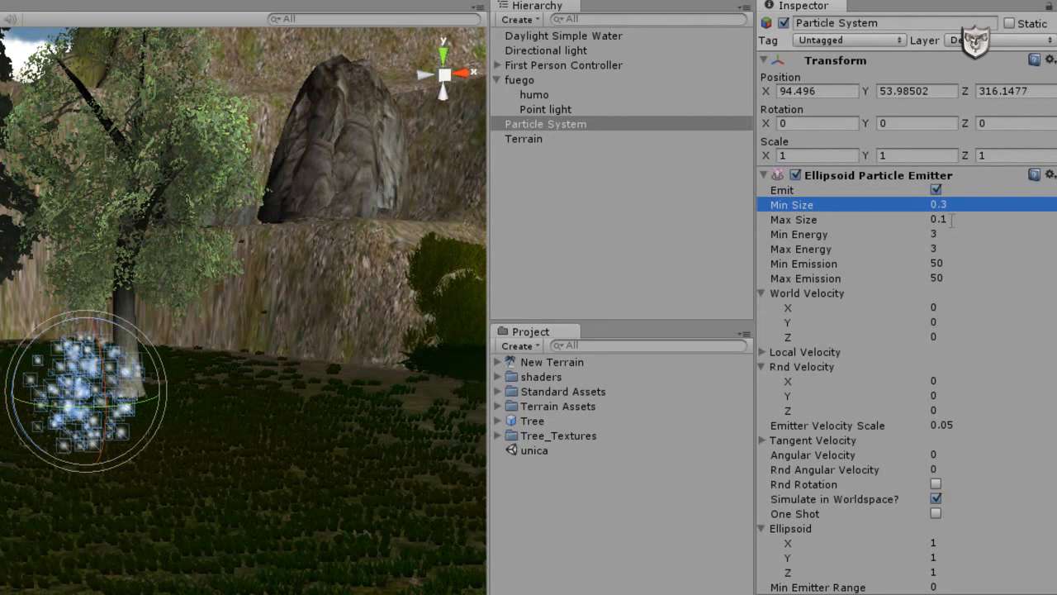
pyautogui.click(954, 219)
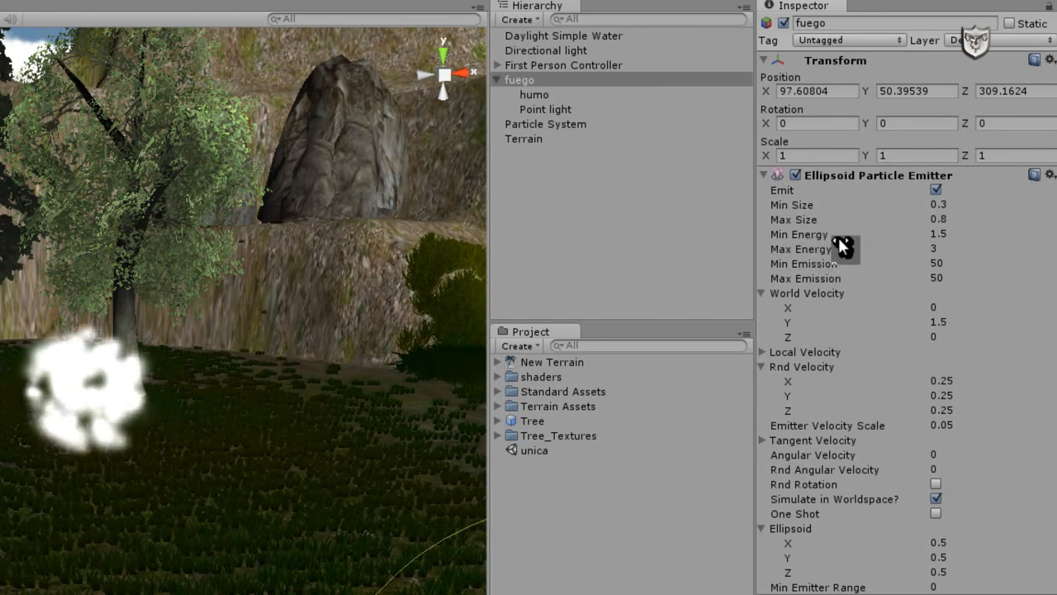
# Set the new particle system's Min Energy to 1.5 and Max Energy to 3.
pyautogui.click(545, 124)
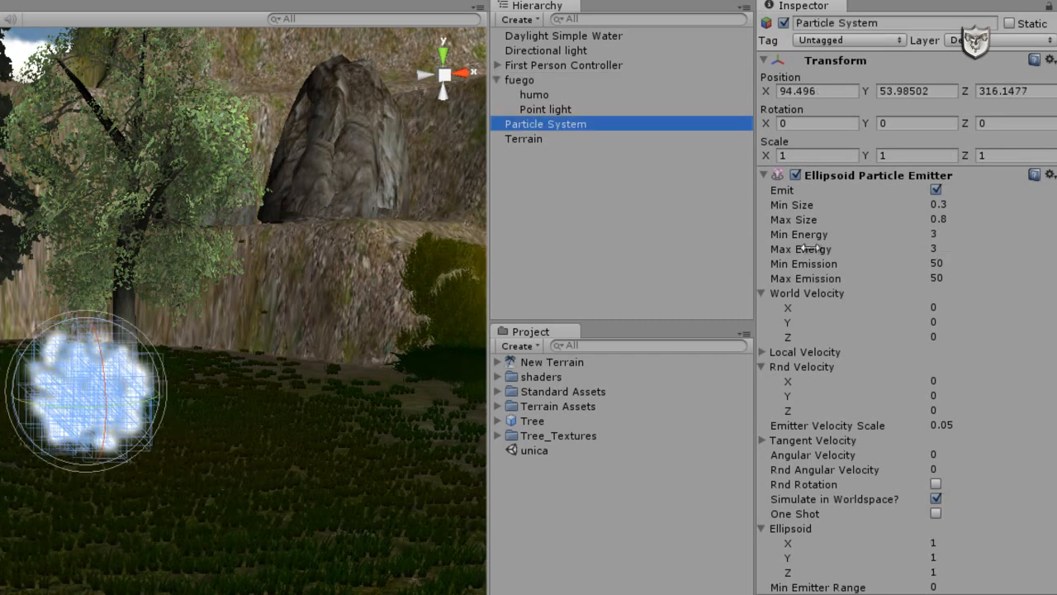
pyautogui.click(941, 234)
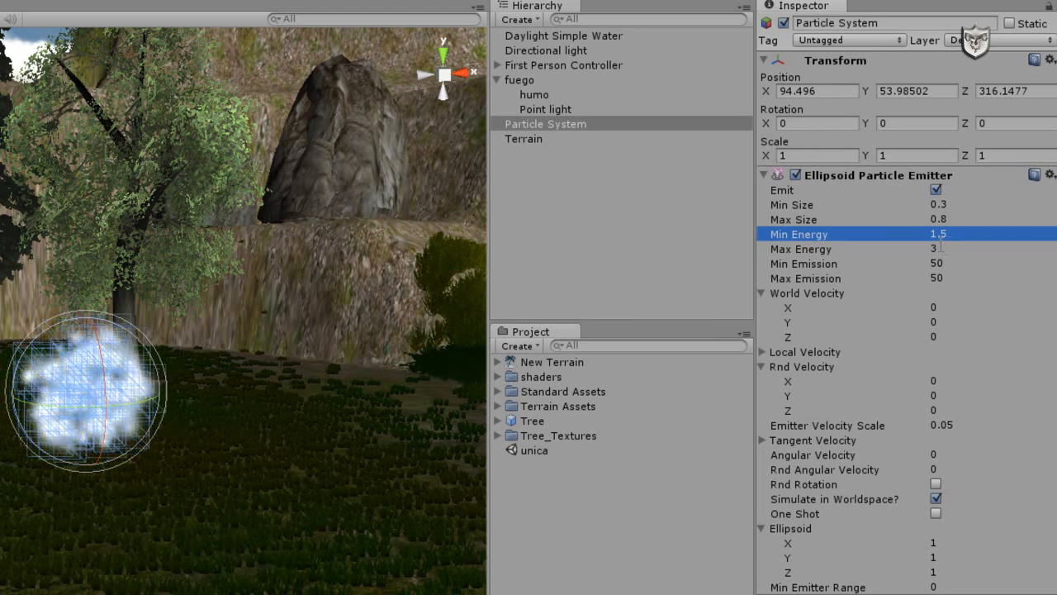
pyautogui.click(942, 247)
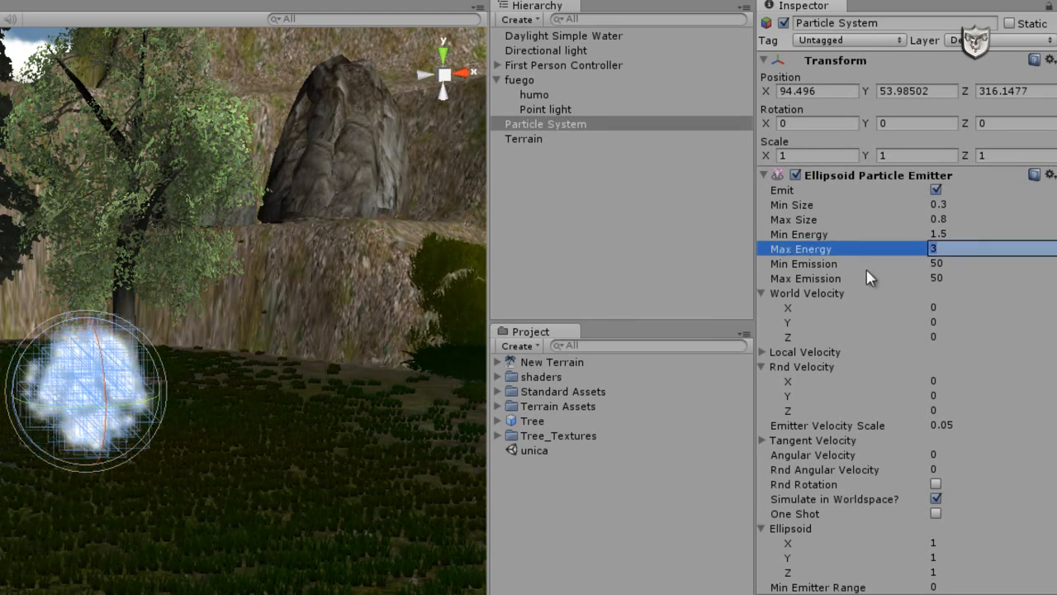
pyautogui.press('Return')
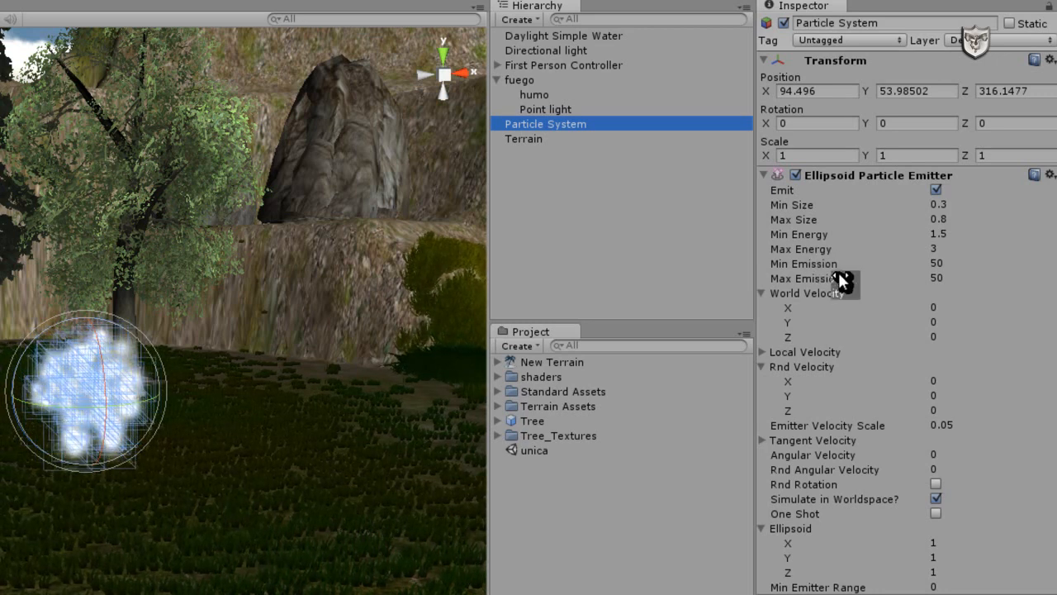
# Expand the Local Velocity values and set the new particle system's World Velocity Y to 1.5.
pyautogui.click(835, 266)
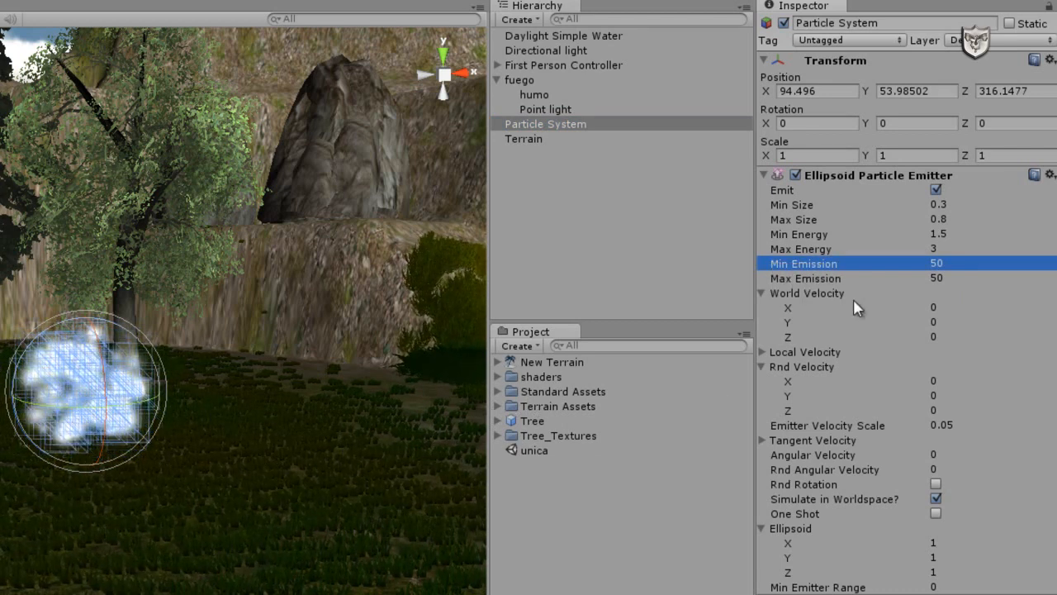
pyautogui.click(545, 124)
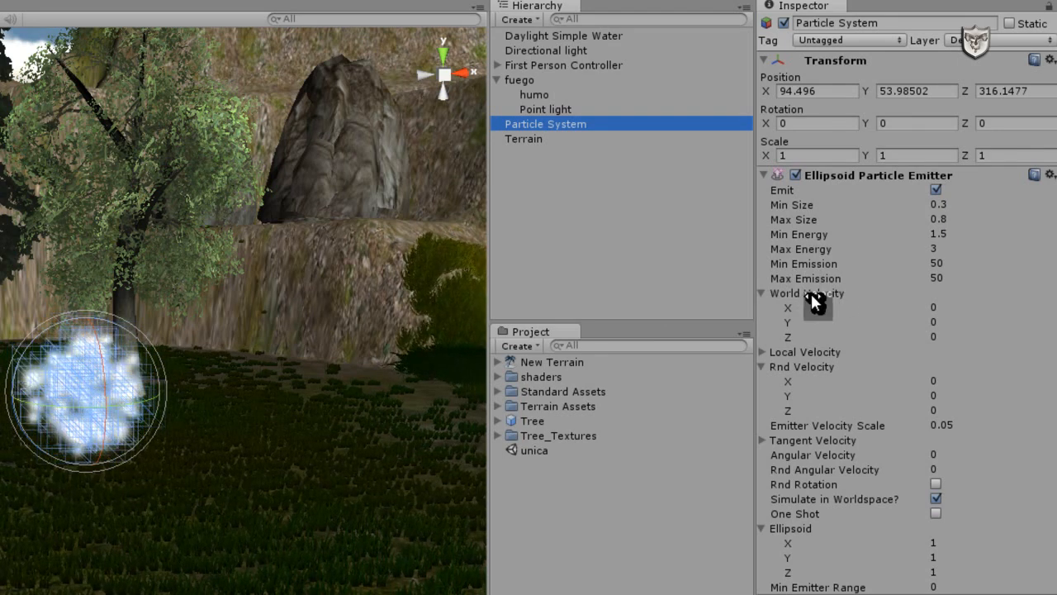
pyautogui.click(763, 352)
pyautogui.click(763, 352)
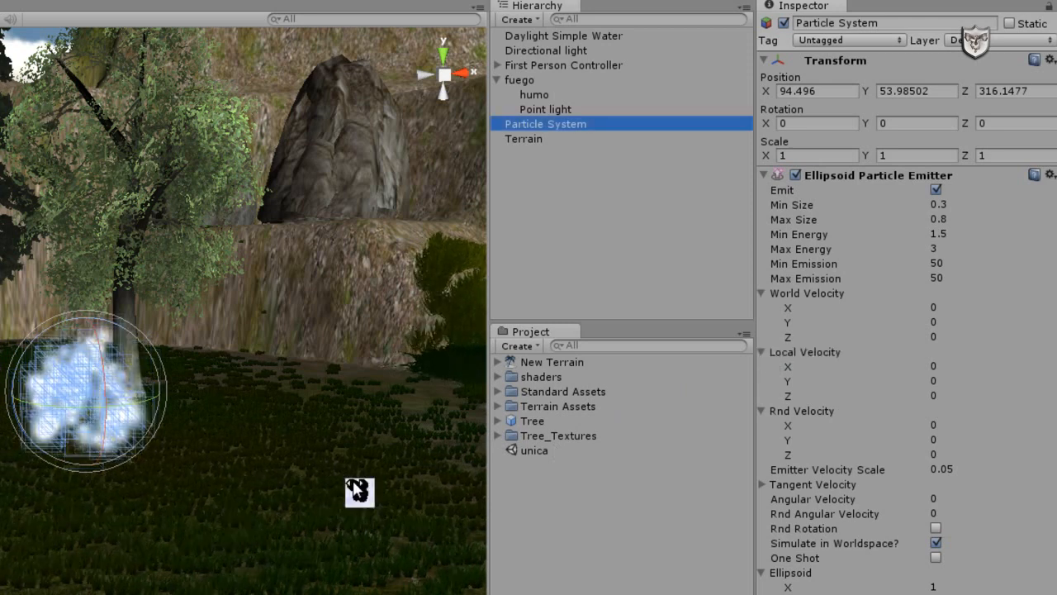
pyautogui.click(942, 321)
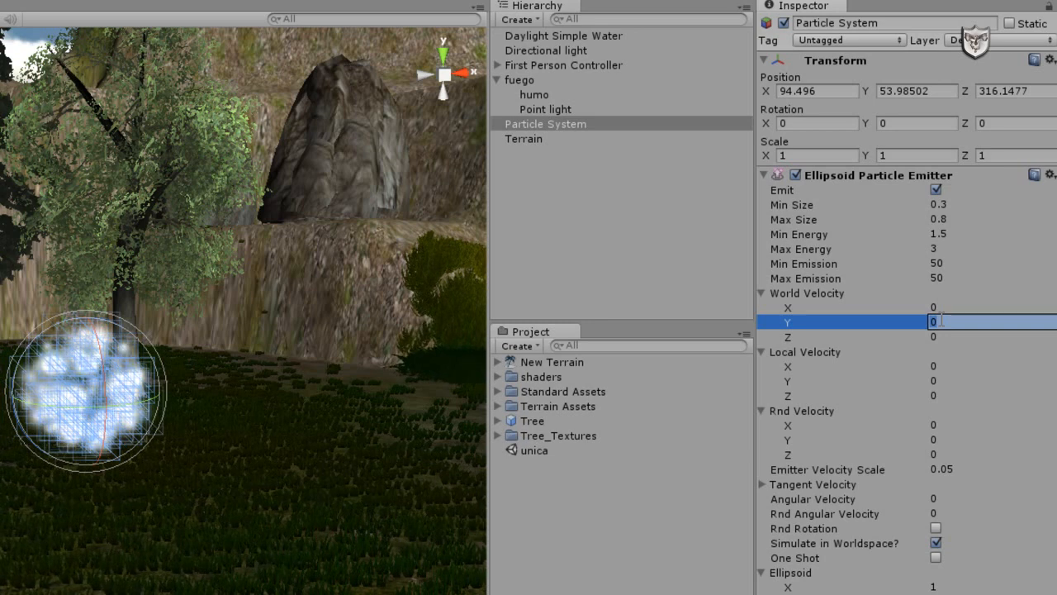
pyautogui.write('1.3')
pyautogui.press('Return')
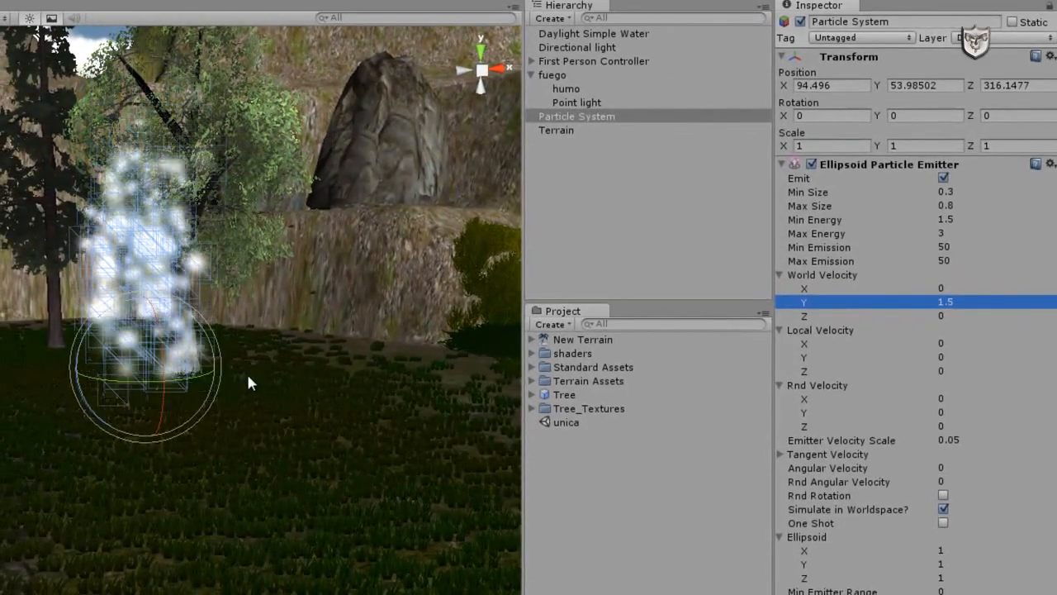
# Set the new particle system's Rnd Velocity to 0.25 on X, Y and Z, matching the fuego emitter.
pyautogui.click(552, 74)
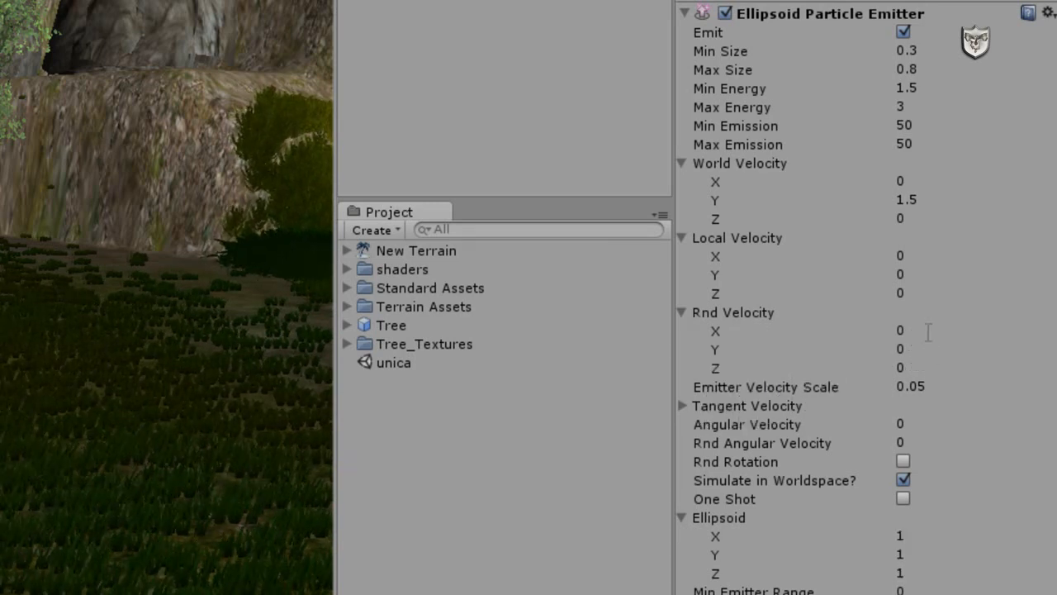
pyautogui.click(925, 330)
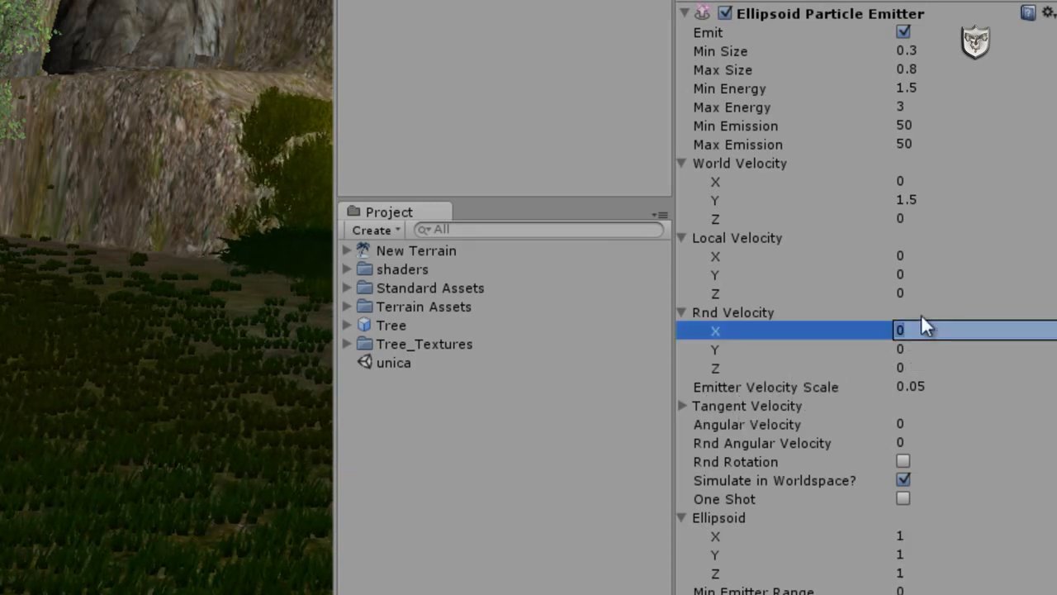
pyautogui.write('0.25')
pyautogui.press('Tab')
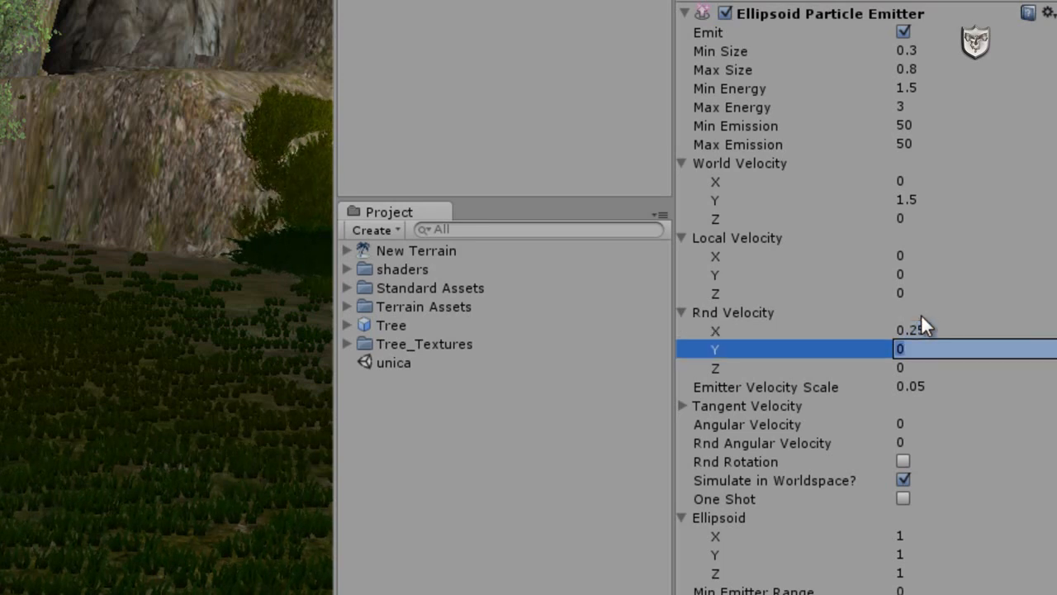
pyautogui.write('0.25')
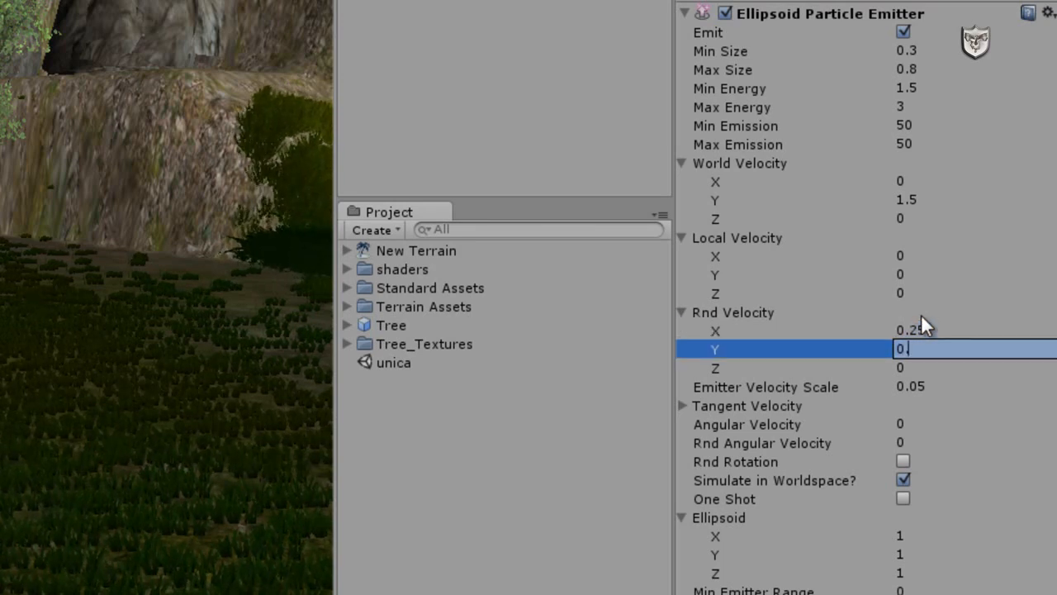
pyautogui.click(929, 369)
pyautogui.write('0.2')
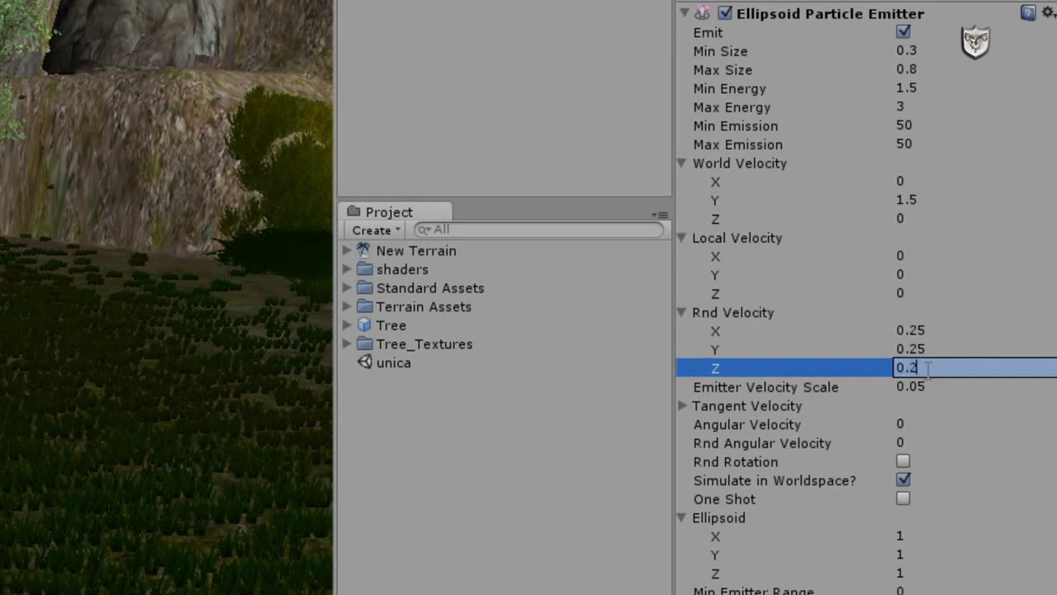
pyautogui.write('5')
pyautogui.press('Return')
# Set the Ellipsoid X size of the new particle system's emitter to 0.5.
pyautogui.scroll(-5, 971, 392)
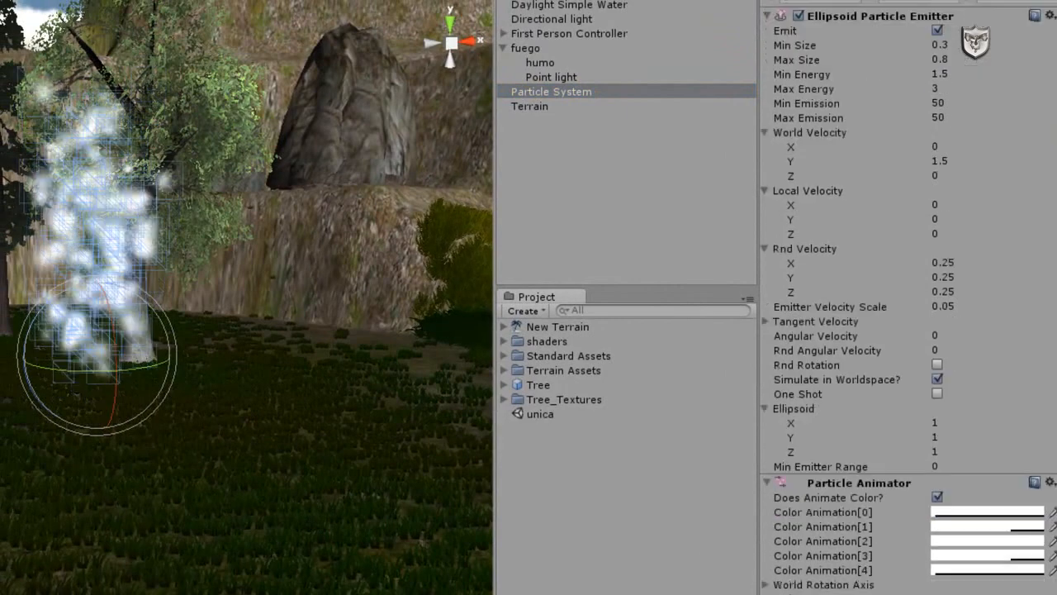
pyautogui.scroll(-4, 908, 330)
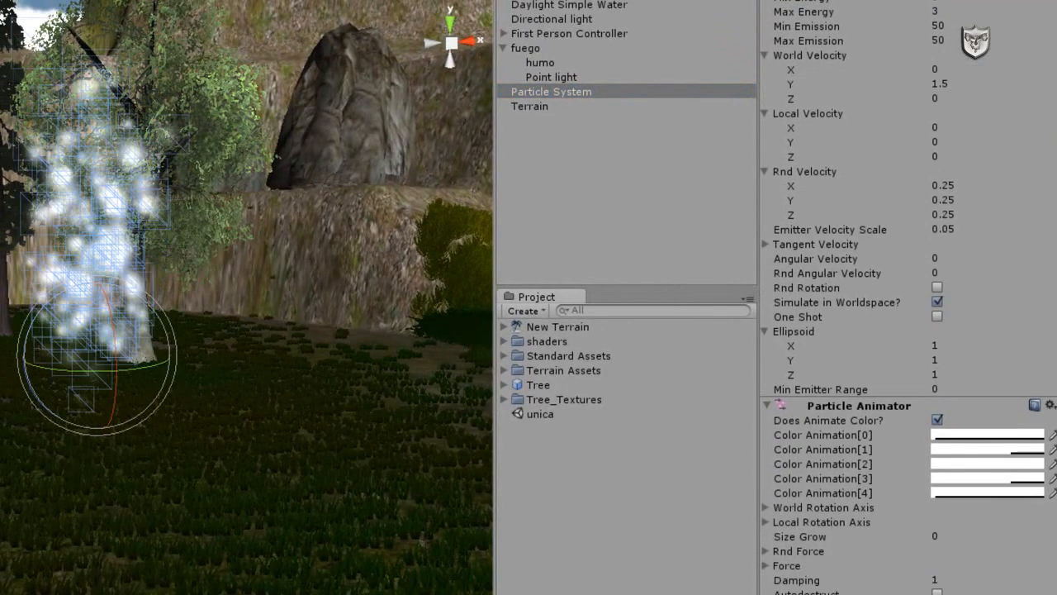
pyautogui.scroll(4, 909, 330)
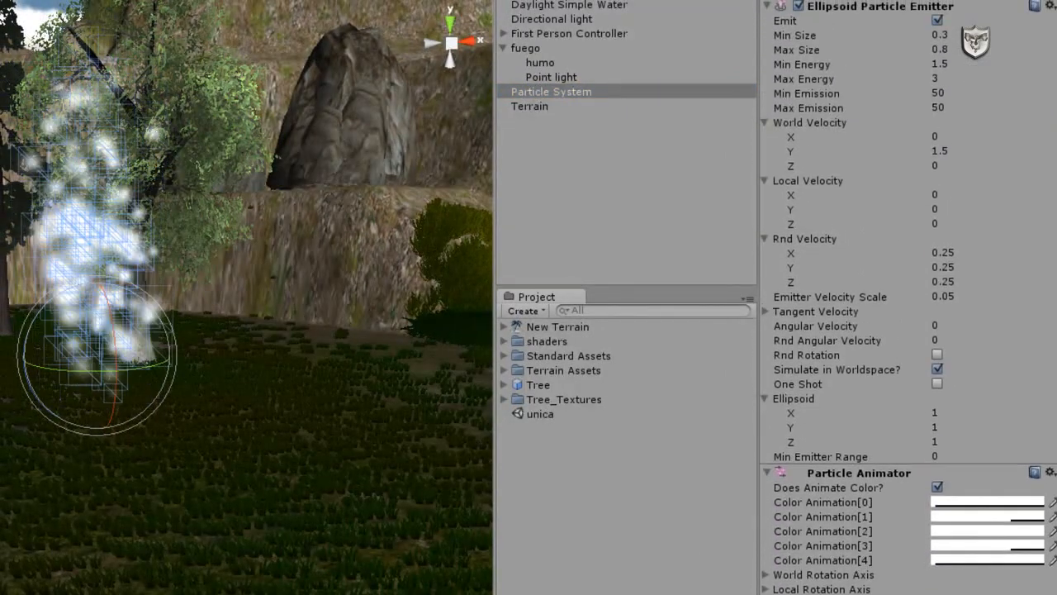
pyautogui.scroll(-5, 908, 330)
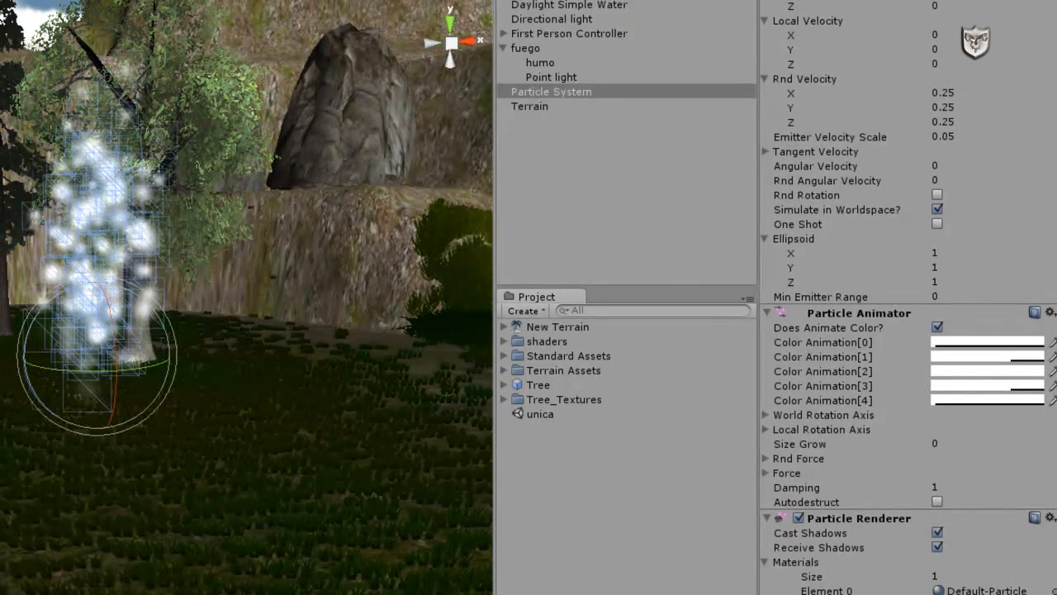
pyautogui.scroll(4, 792, 413)
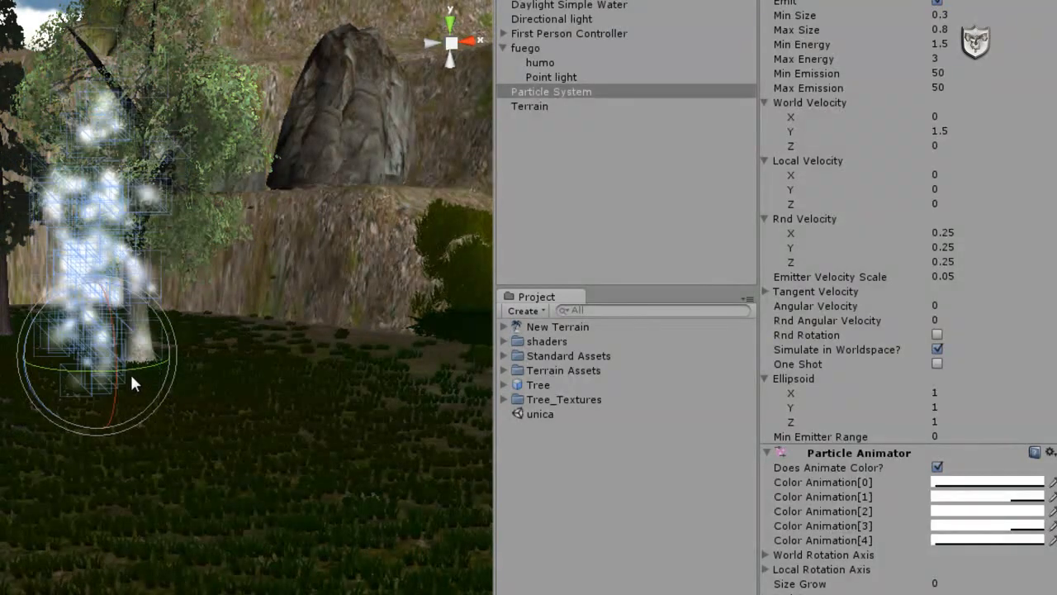
pyautogui.click(955, 394)
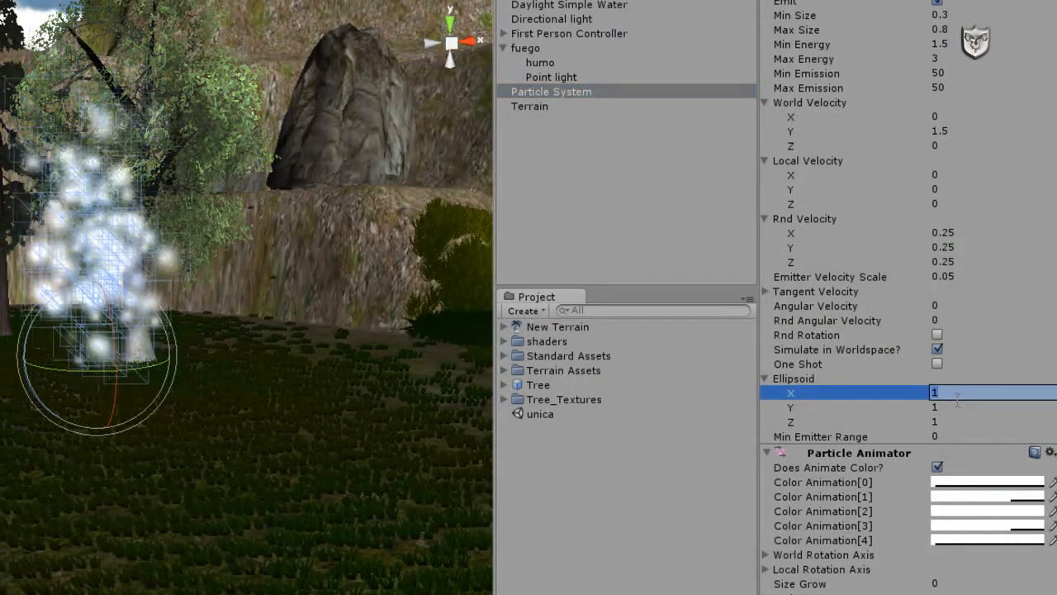
pyautogui.write('0')
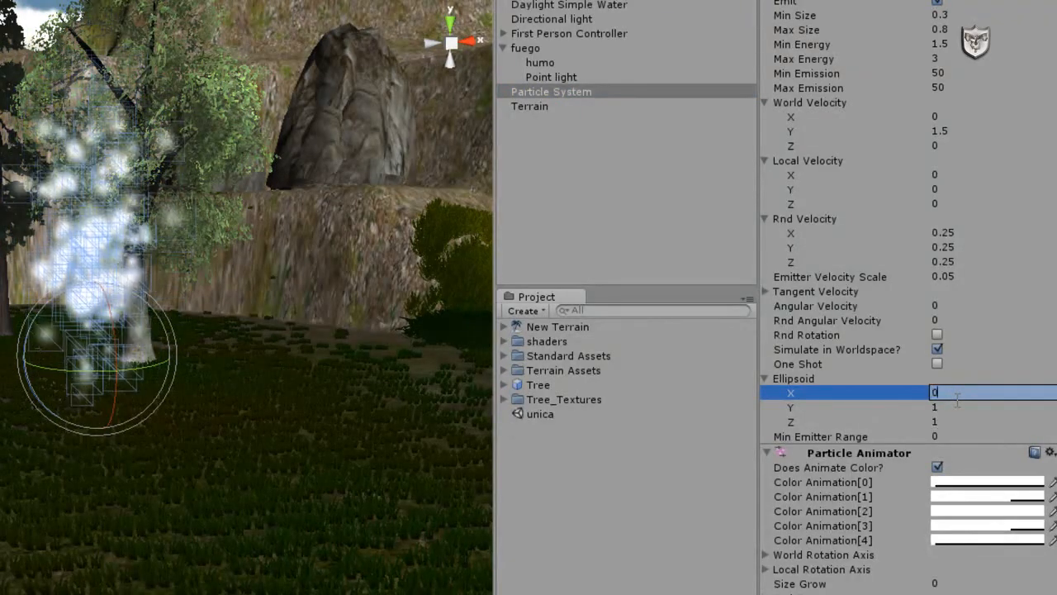
pyautogui.write('.5')
pyautogui.press('Return')
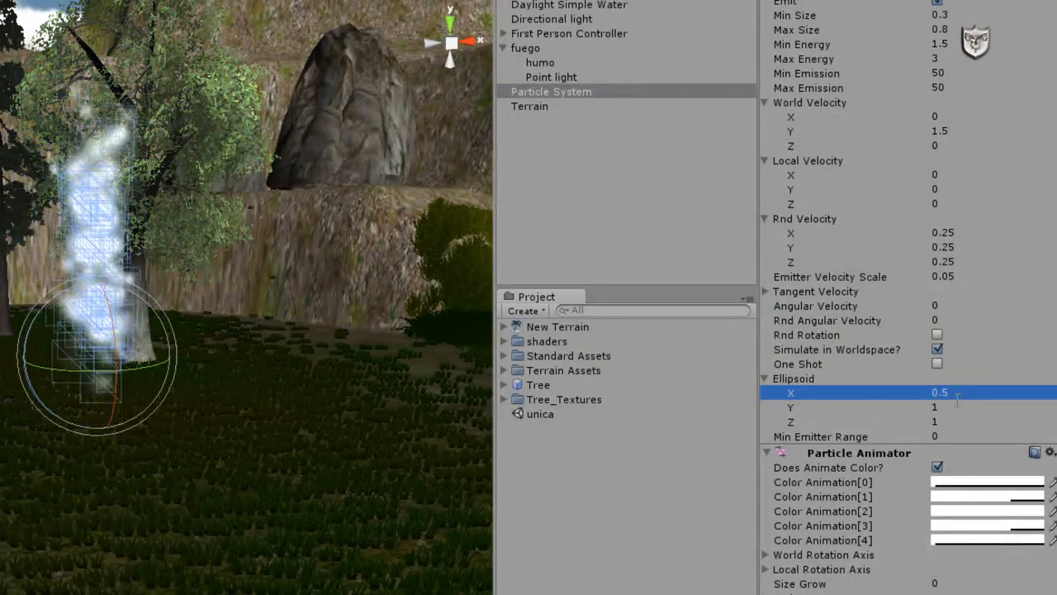
# Set the Ellipsoid Y and Z sizes of the new particle system's emitter to 0.5.
pyautogui.click(960, 407)
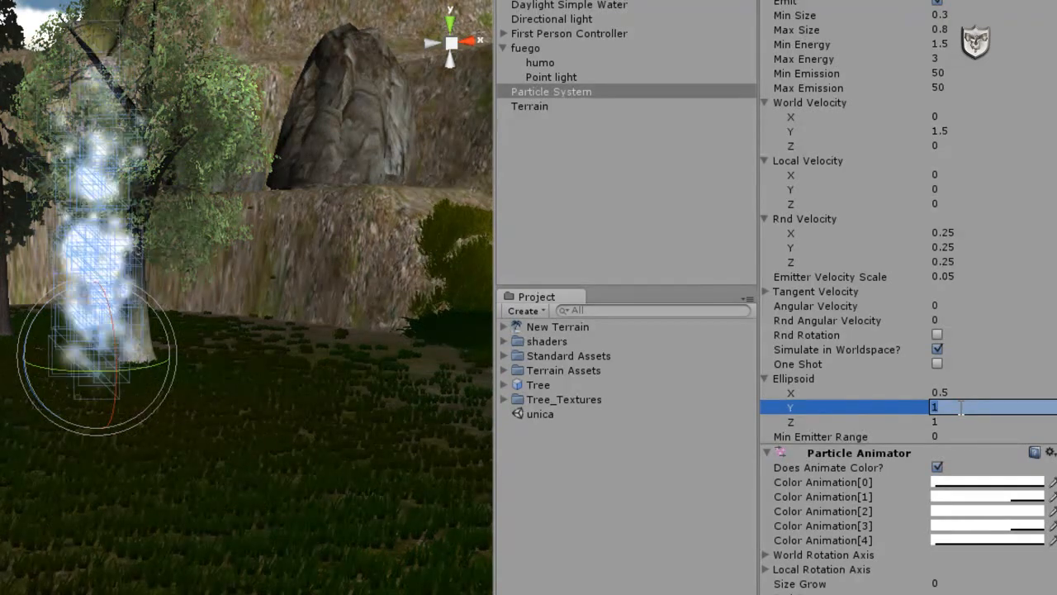
pyautogui.press('Return')
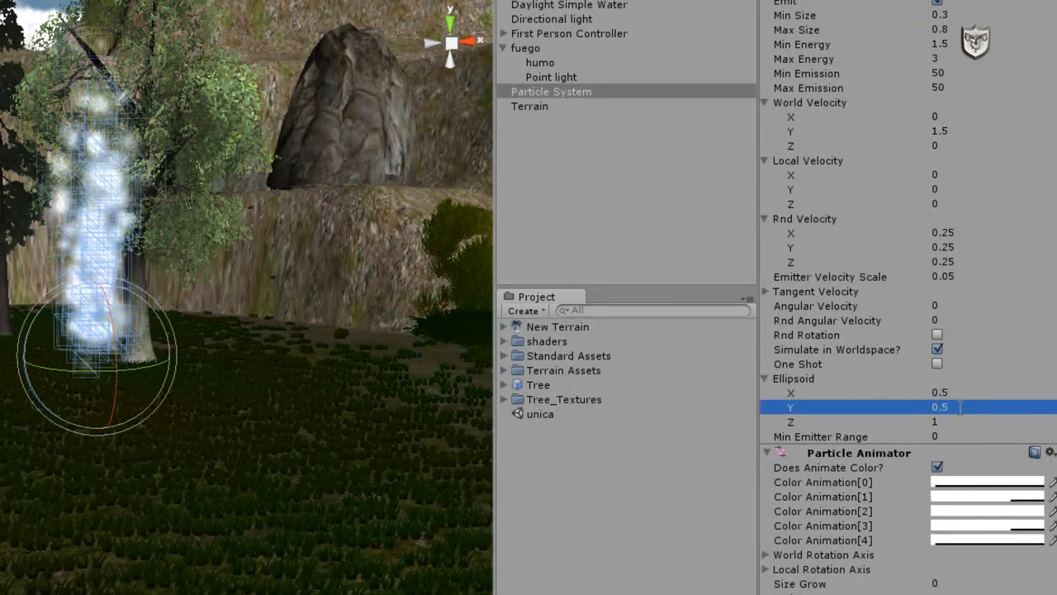
pyautogui.click(951, 420)
pyautogui.write('0.5')
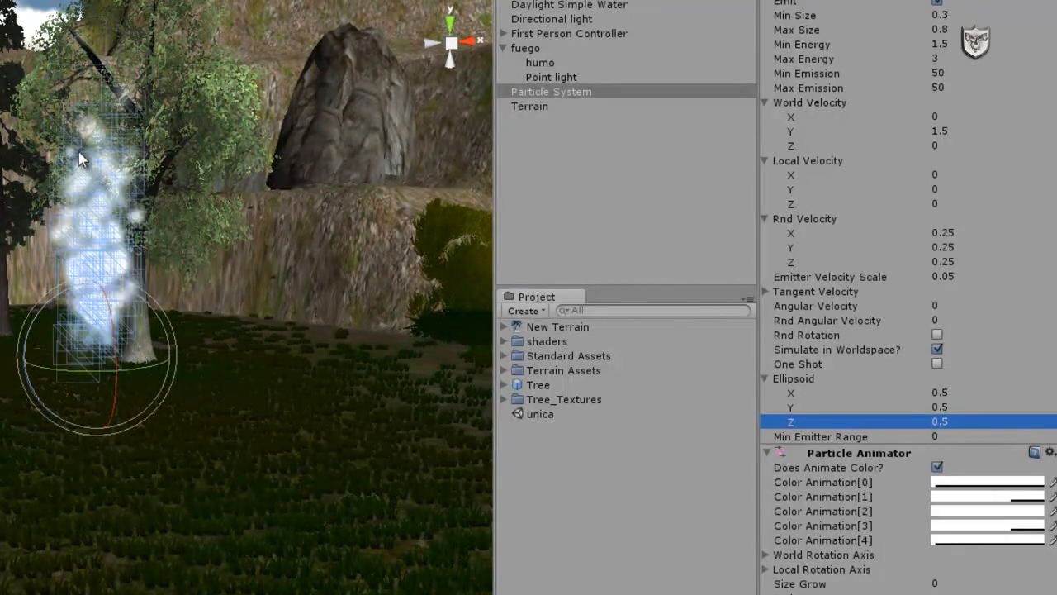
# Select the fuego emitter and examine its Ellipsoid Particle Emitter, Particle Animator colours and Particle Renderer material for reference.
pyautogui.click(354, 410)
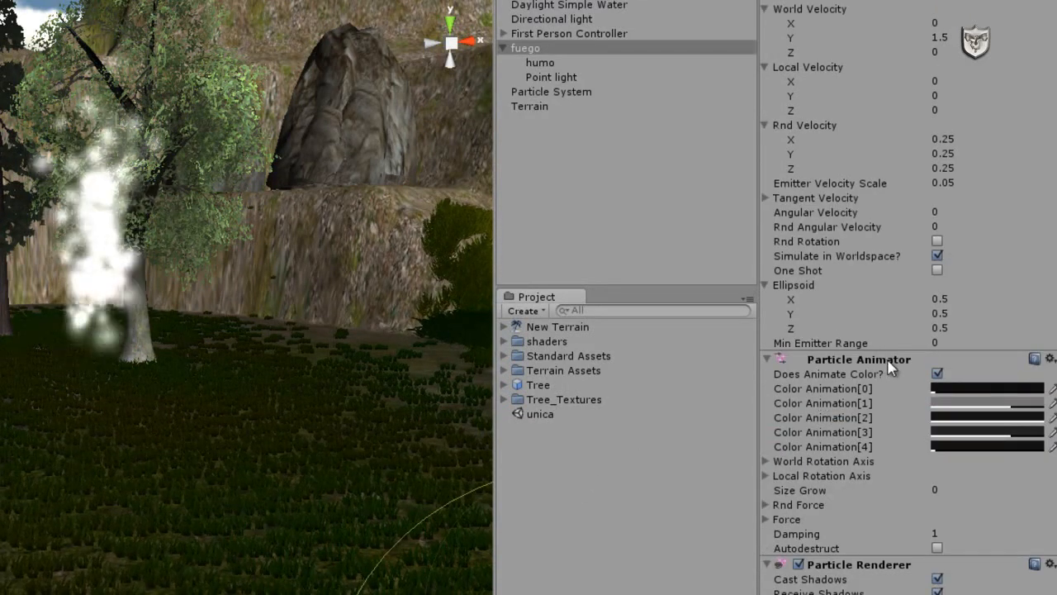
pyautogui.scroll(-3, 909, 297)
pyautogui.scroll(4, 909, 297)
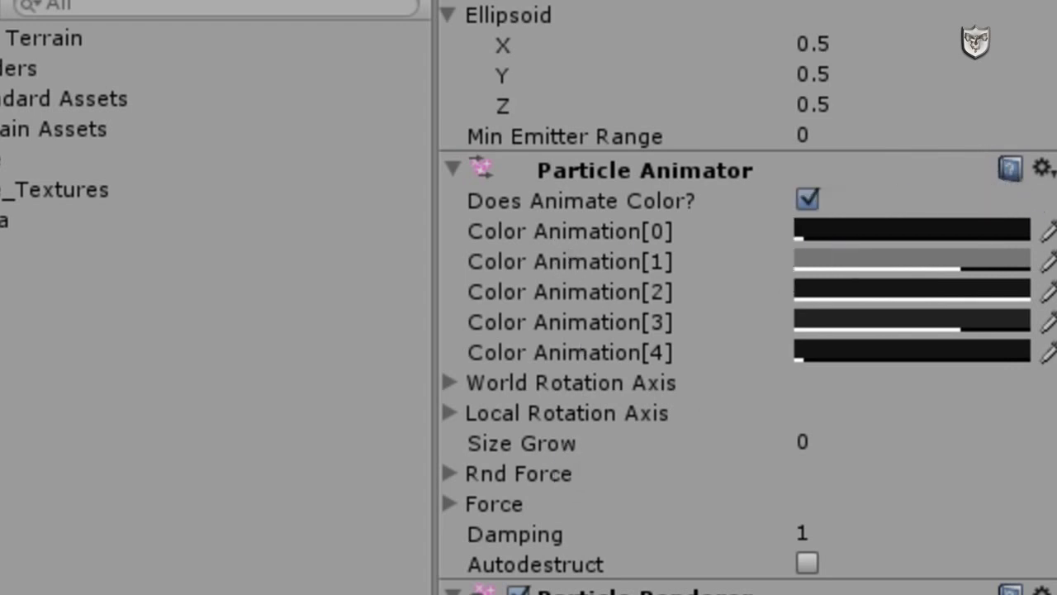
pyautogui.click(1043, 169)
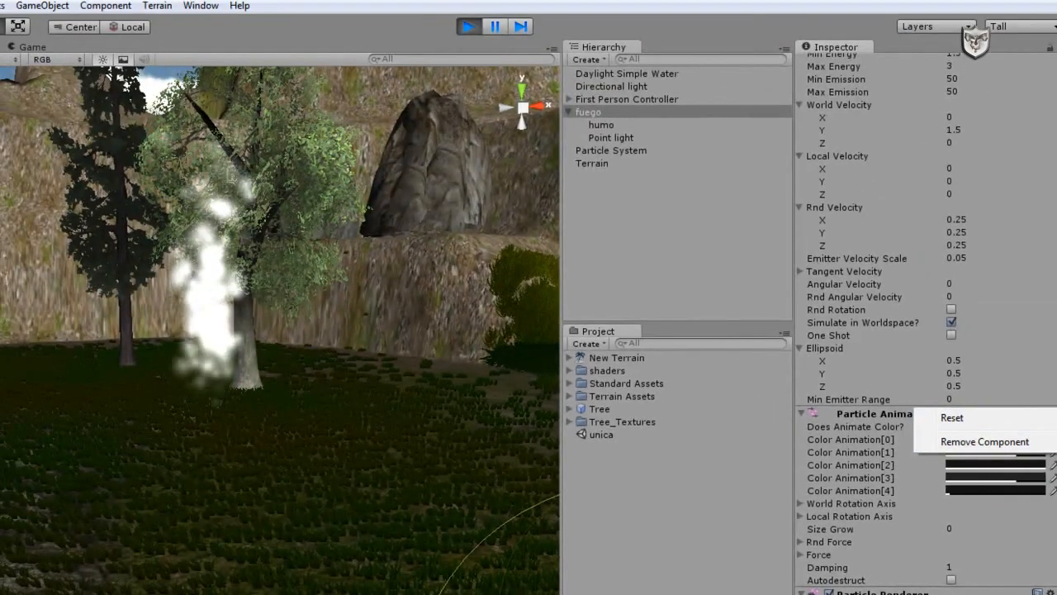
pyautogui.press('Escape')
pyautogui.scroll(4, 869, 262)
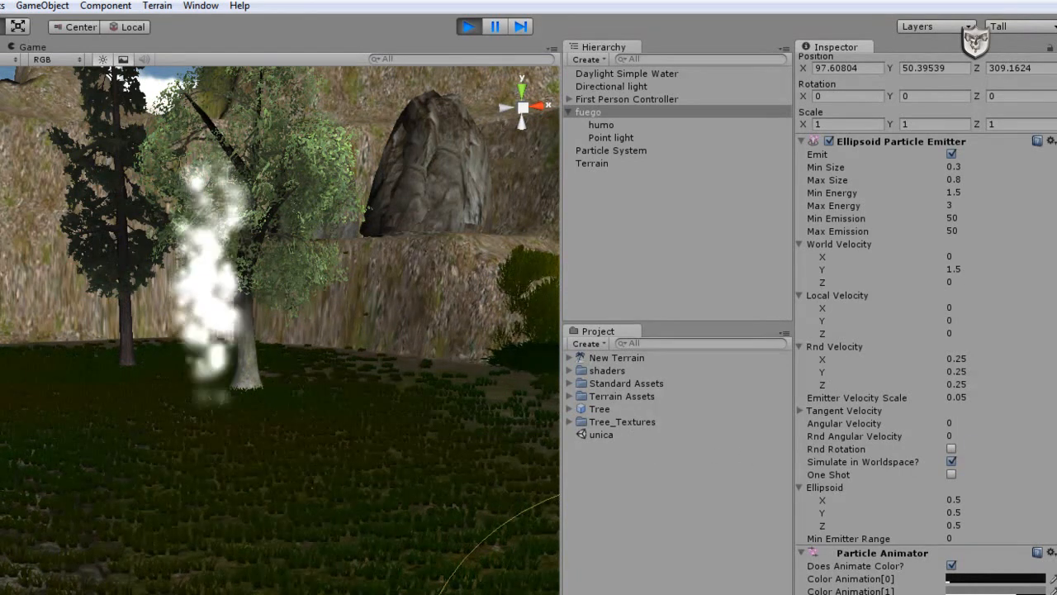
pyautogui.scroll(-3, 1043, 431)
pyautogui.scroll(-3, 926, 331)
pyautogui.scroll(2, 925, 330)
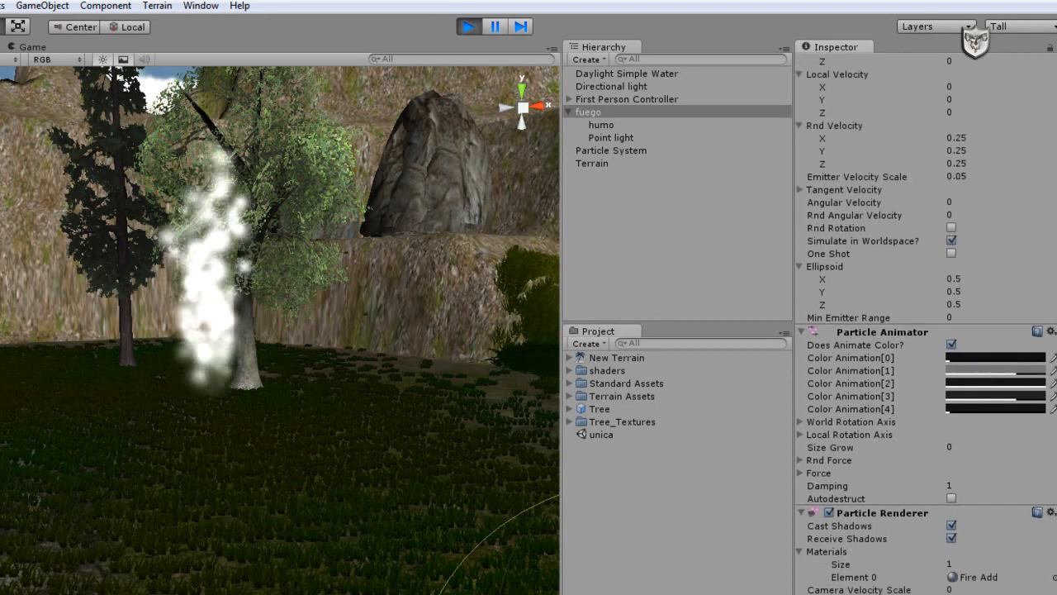
pyautogui.scroll(3, 925, 331)
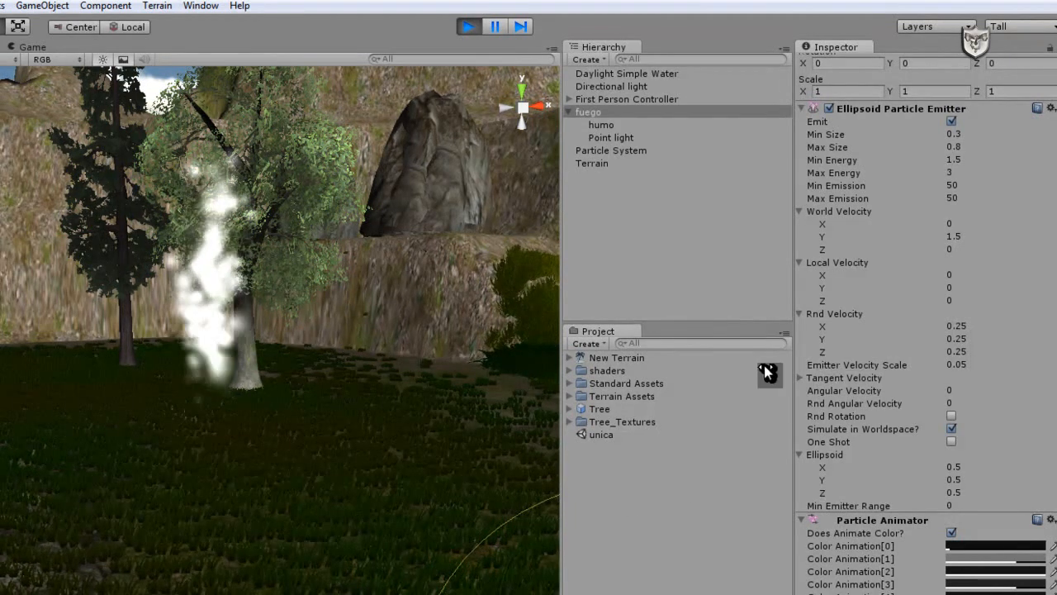
pyautogui.click(106, 6)
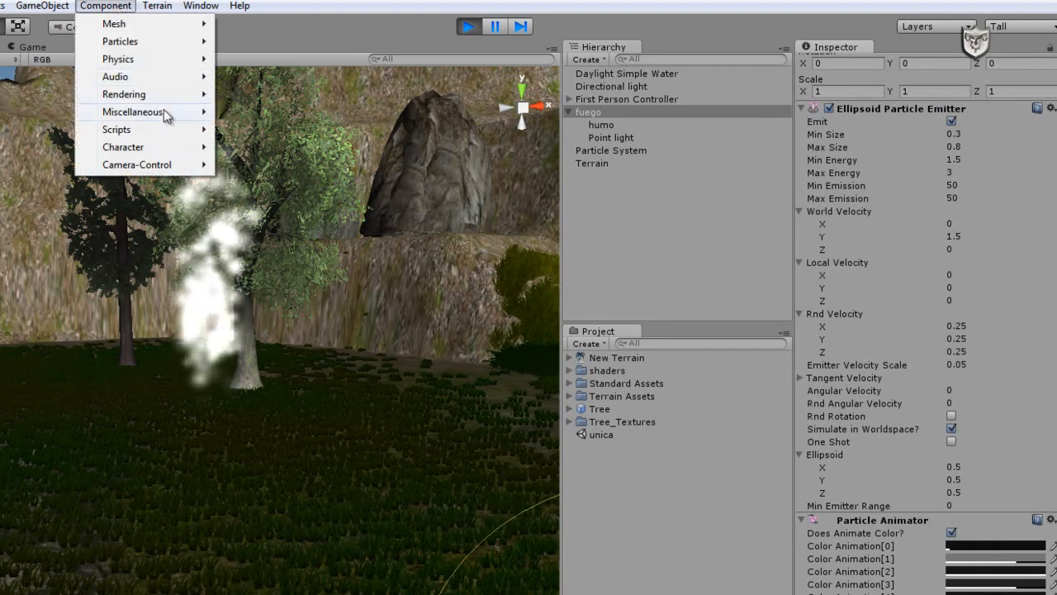
pyautogui.moveTo(143, 95)
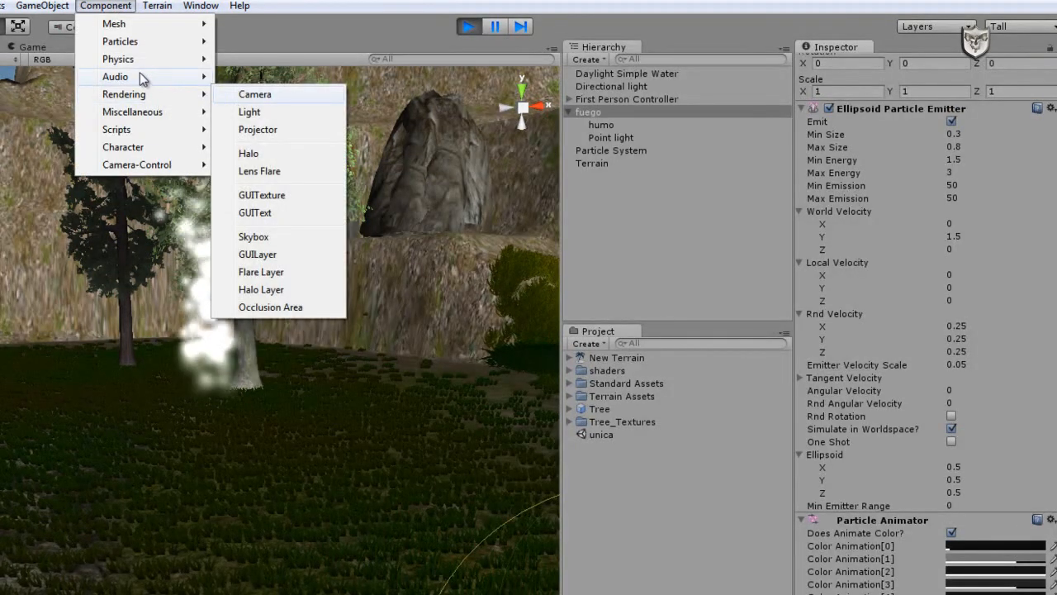
pyautogui.moveTo(150, 65)
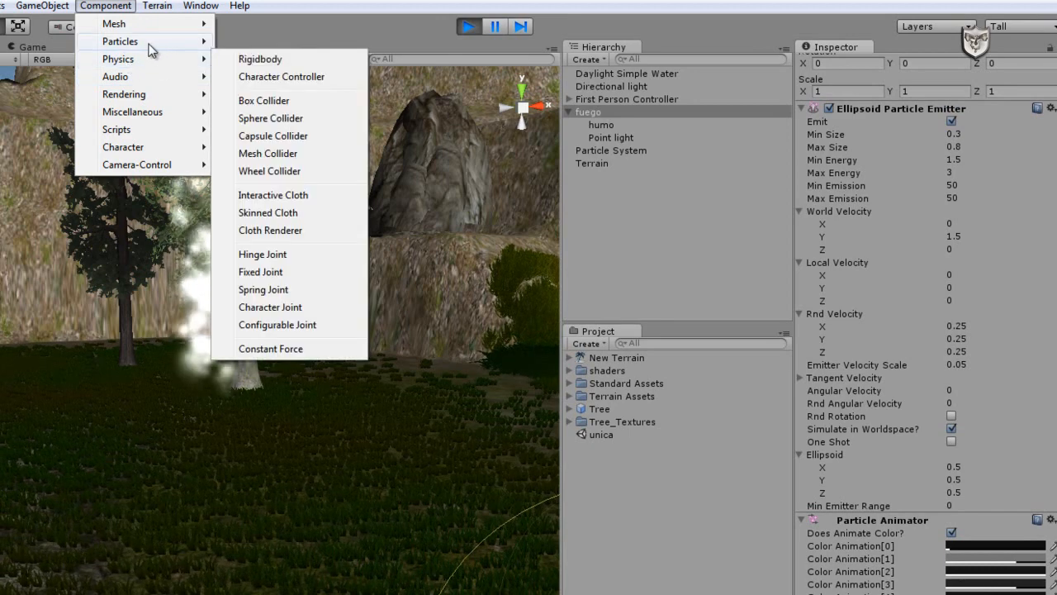
pyautogui.click(300, 444)
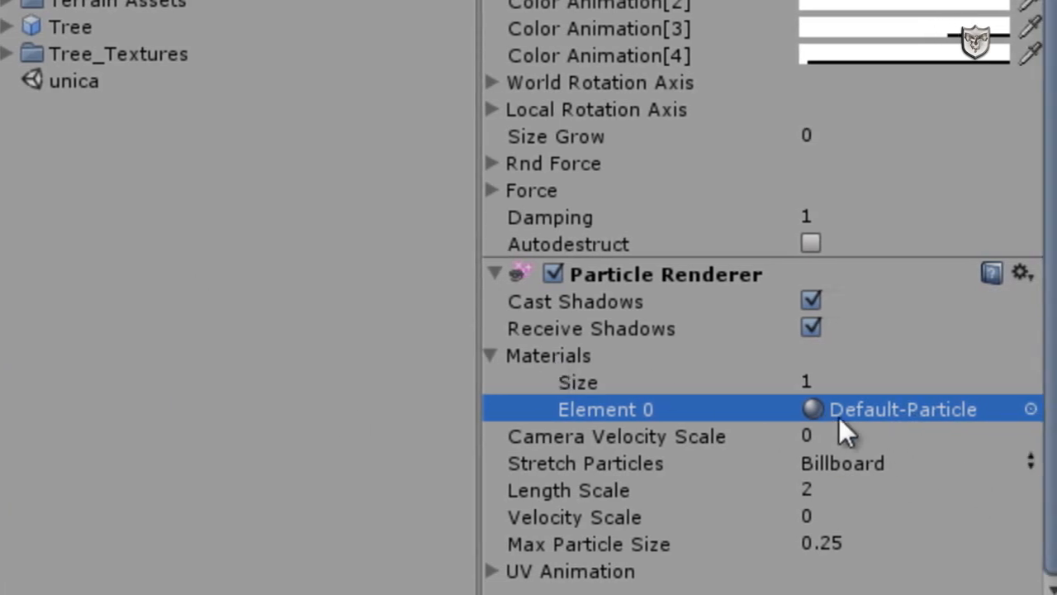
# Replace the Default-Particle material in the new particle system's Particle Renderer with Fire Add.
pyautogui.click(1031, 409)
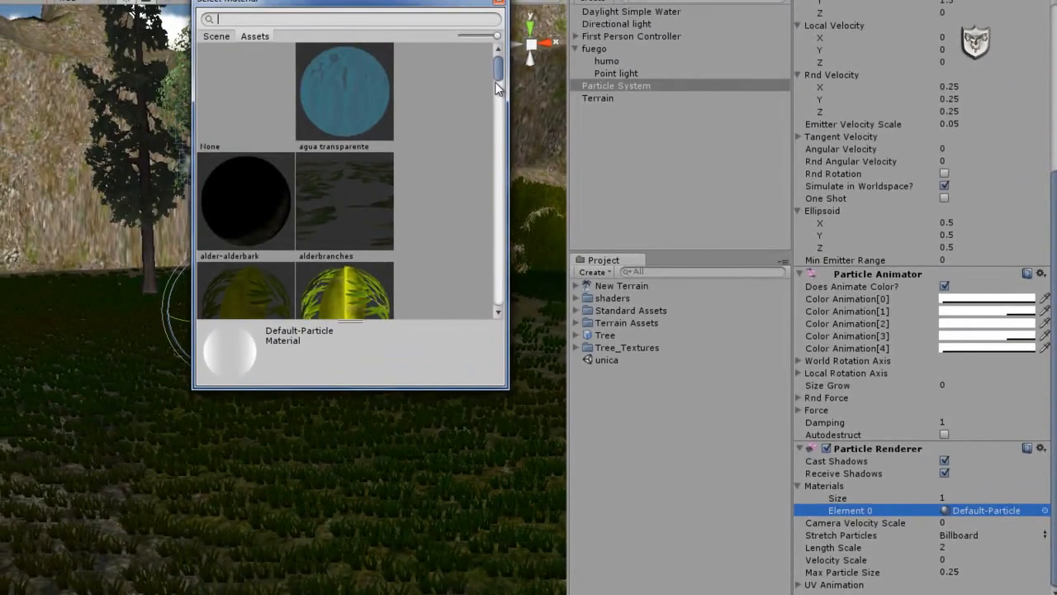
pyautogui.moveTo(500, 75); pyautogui.dragTo(502, 147)
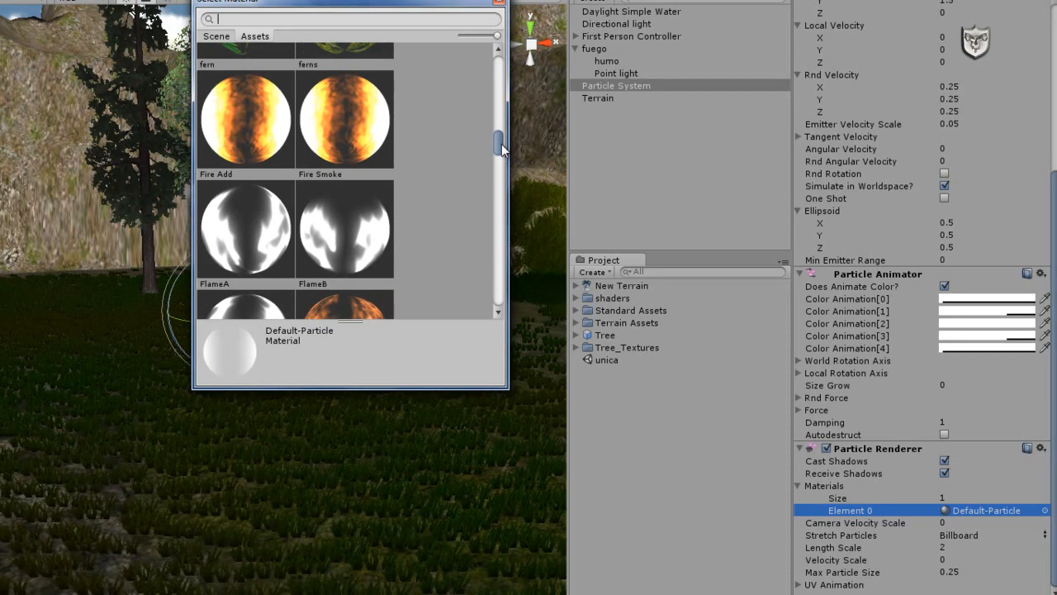
pyautogui.click(236, 130)
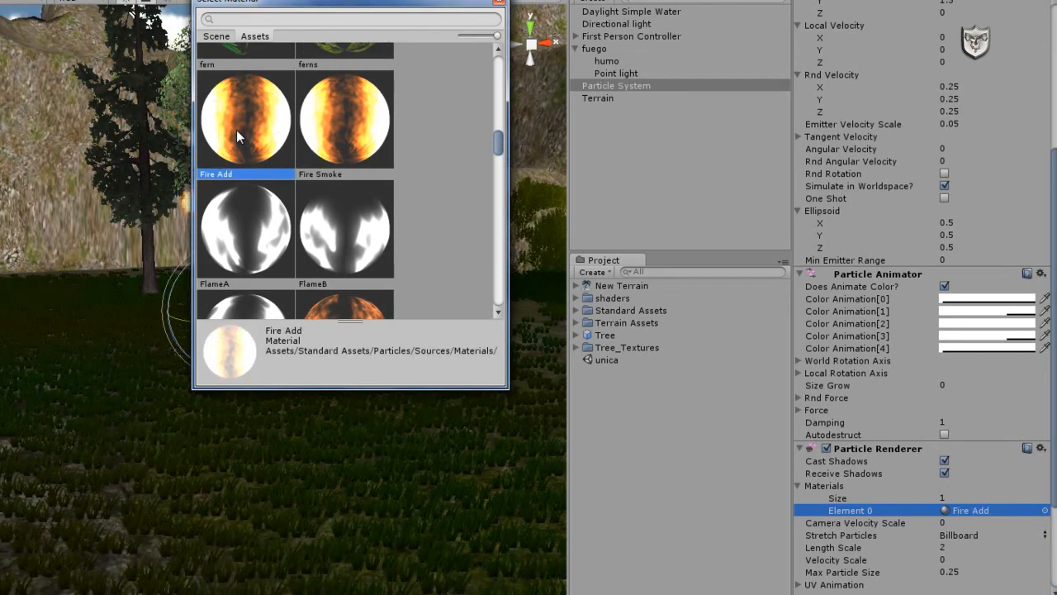
pyautogui.doubleClick(236, 130)
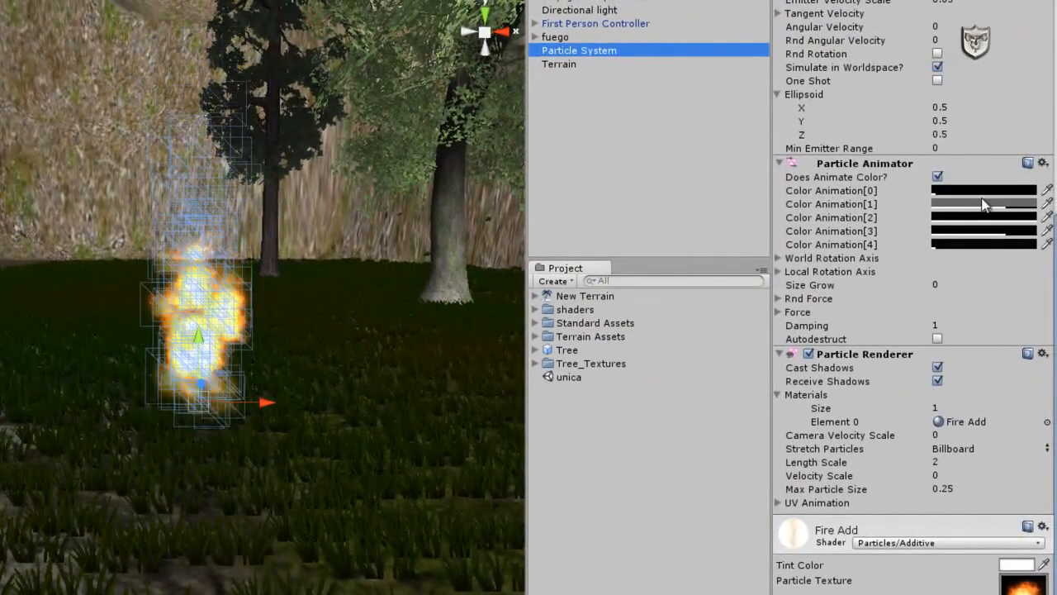
# Change Color Animation[2] in the new particle system's Particle Animator from black to a dark grey.
pyautogui.click(976, 217)
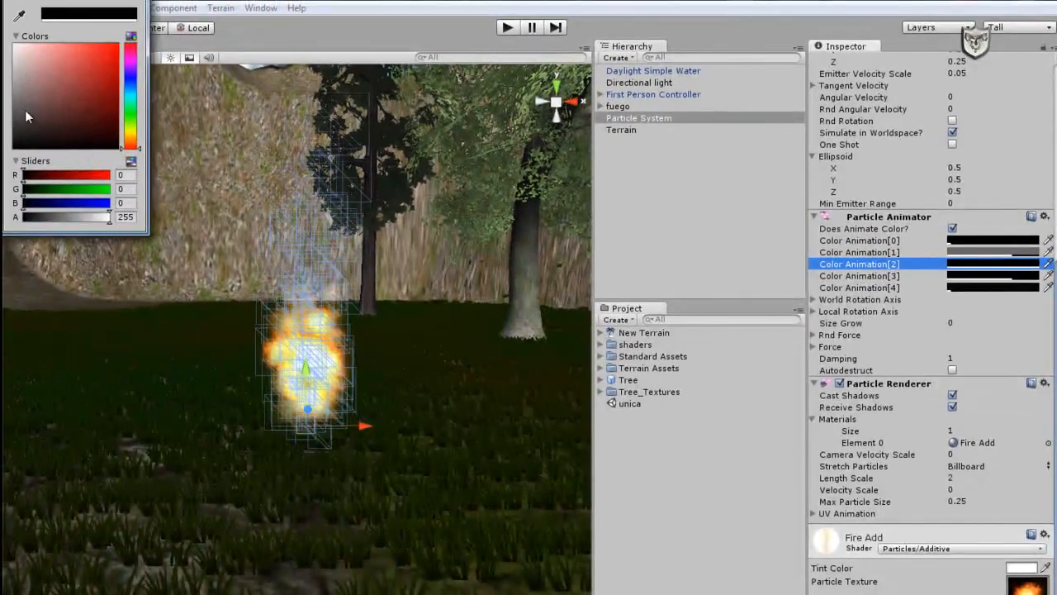
pyautogui.click(4, 93)
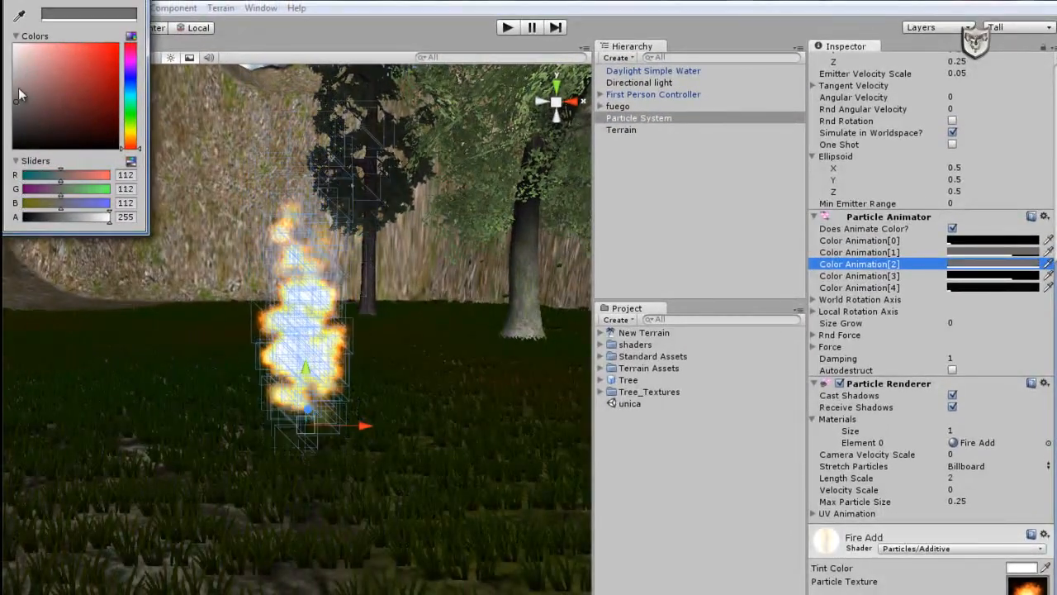
pyautogui.click(16, 87)
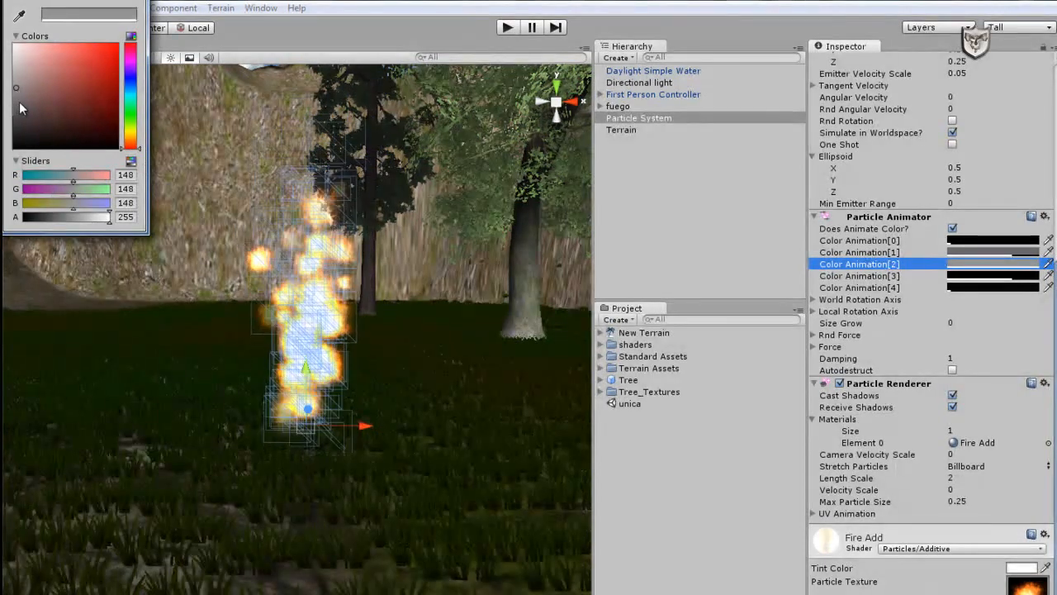
pyautogui.click(17, 114)
pyautogui.click(142, 3)
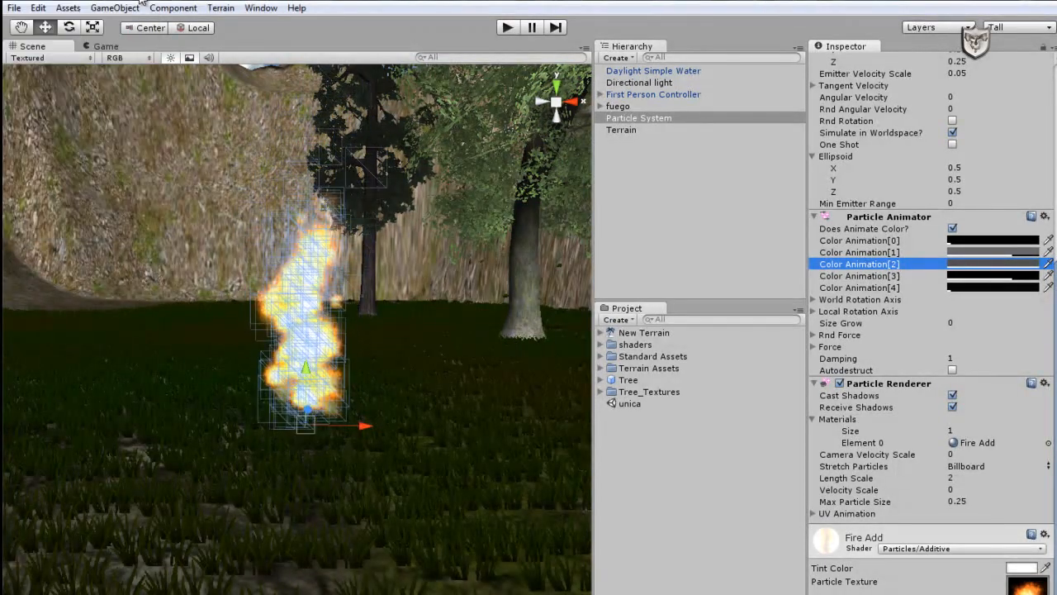
# Rename the Particle System object as fuego.
pyautogui.keyDown('alt'); pyautogui.moveTo(379, 483); pyautogui.dragTo(442, 455); pyautogui.keyUp('alt')
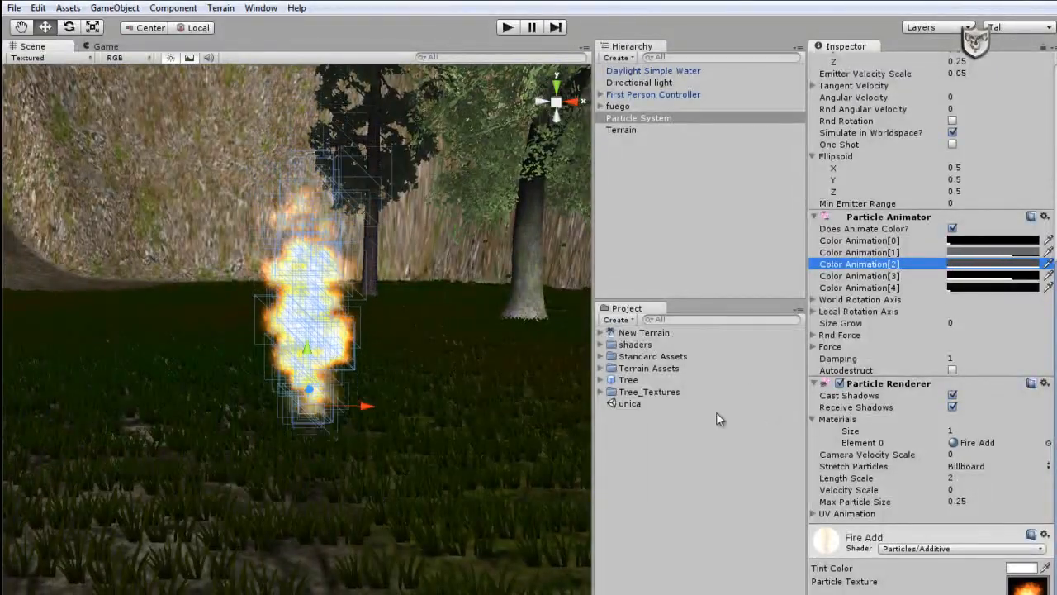
pyautogui.moveTo(426, 506)
pyautogui.keyDown('alt'); pyautogui.mouseDown()
pyautogui.moveTo(492, 511)
pyautogui.moveTo(421, 492)
pyautogui.moveTo(431, 508)
pyautogui.mouseUp(); pyautogui.keyUp('alt')
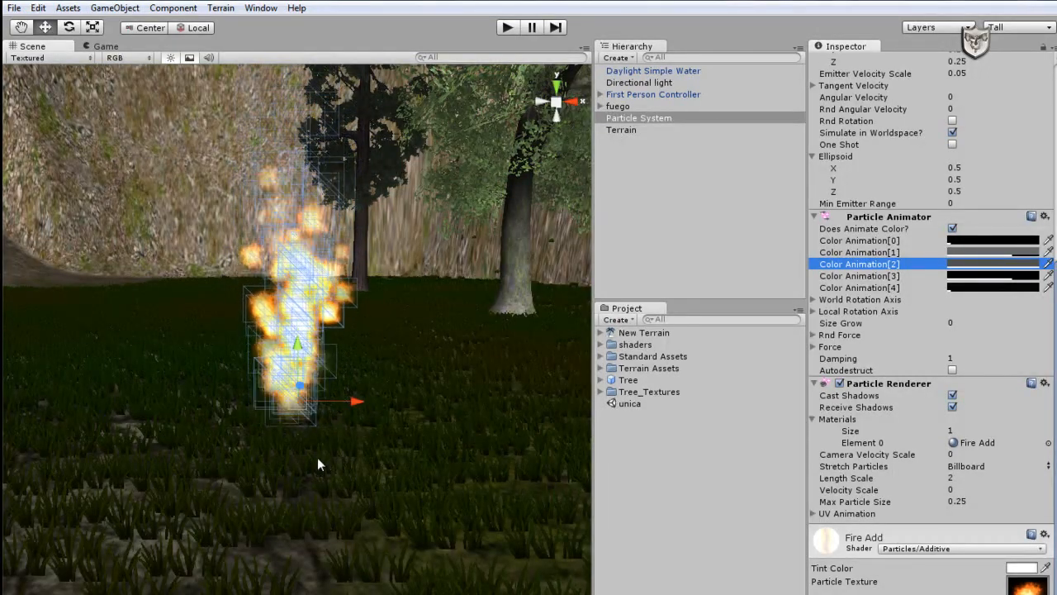
pyautogui.moveTo(293, 465)
pyautogui.mouseDown(button='right')
pyautogui.moveTo(311, 457)
pyautogui.moveTo(276, 456)
pyautogui.moveTo(309, 460)
pyautogui.moveTo(290, 464)
pyautogui.moveTo(297, 472)
pyautogui.mouseUp(button='right')
pyautogui.click(674, 118)
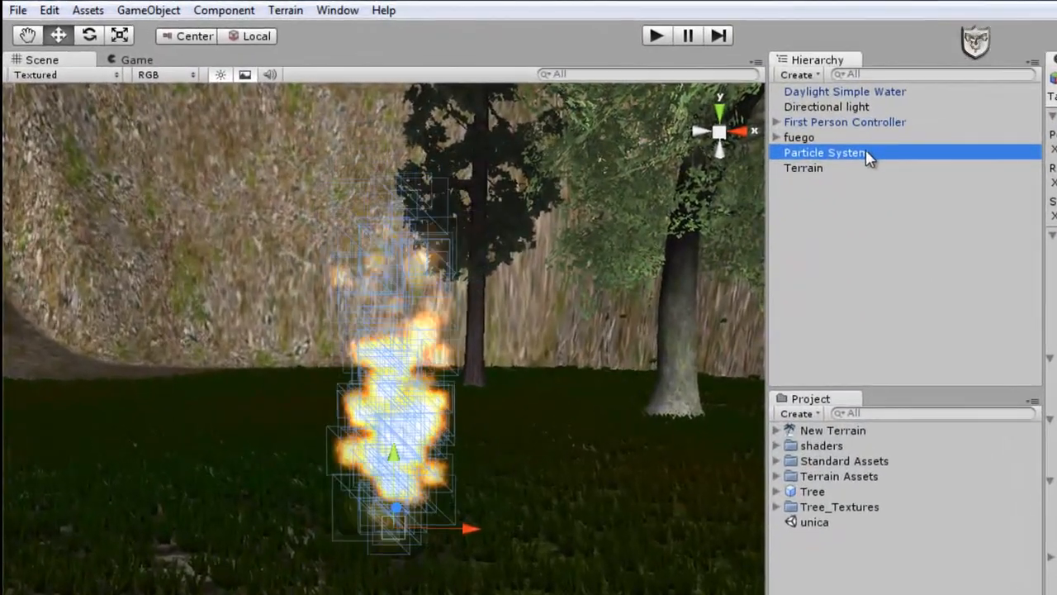
pyautogui.click(867, 154)
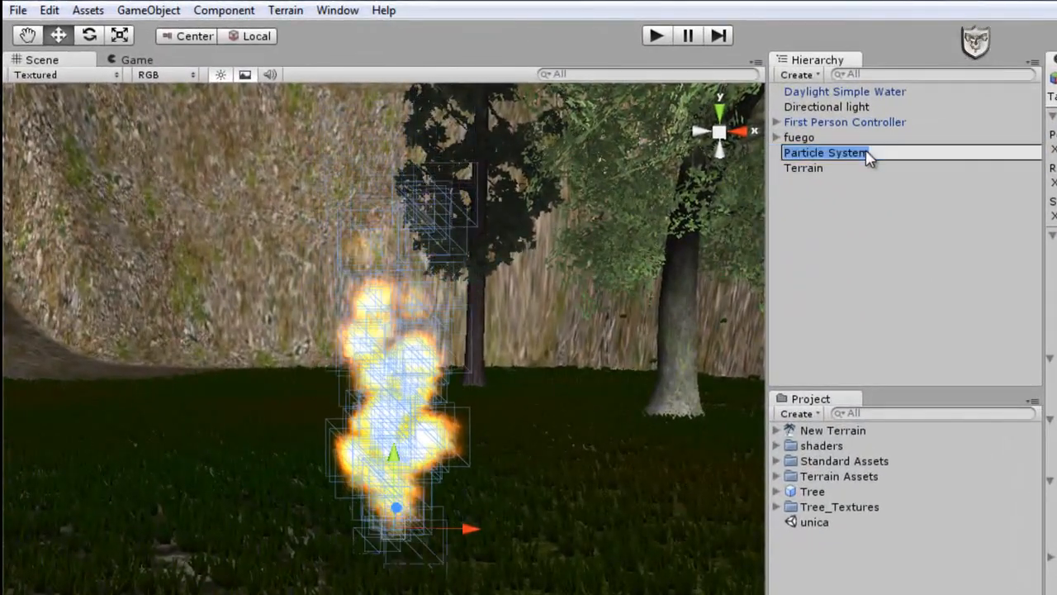
pyautogui.write('fuego')
pyautogui.press('Return')
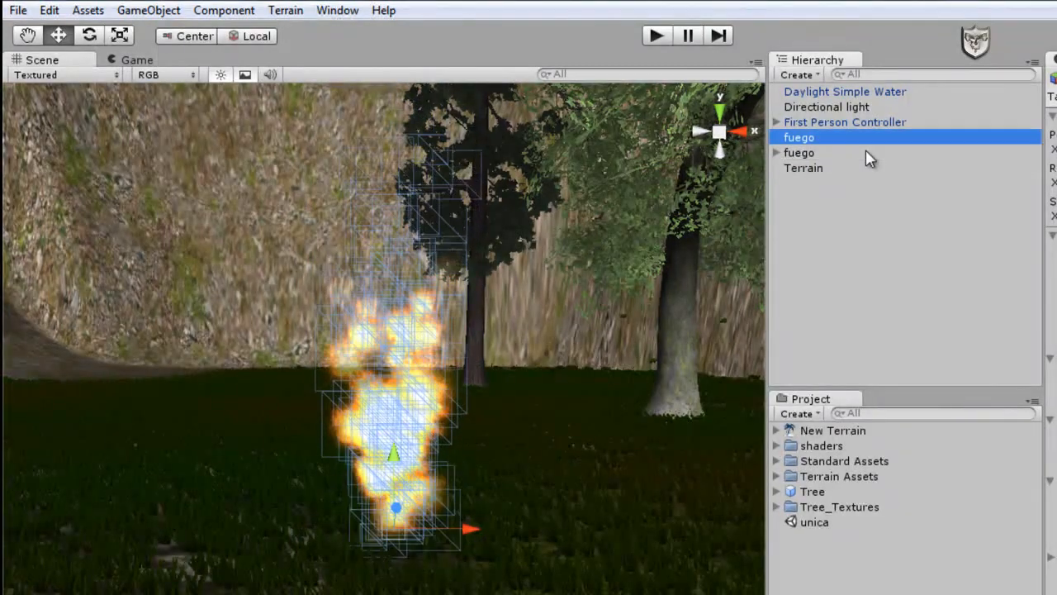
# Append "dos" to the new fire object's name so that it reads fuegodos.
pyautogui.click(806, 138)
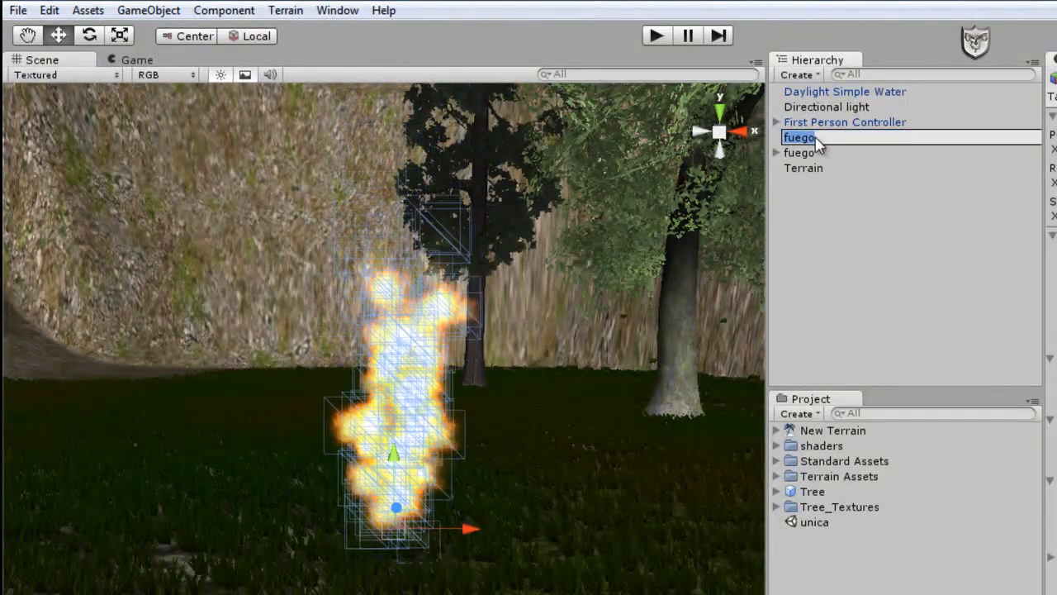
pyautogui.click(839, 137)
pyautogui.write('dos')
pyautogui.press('Return')
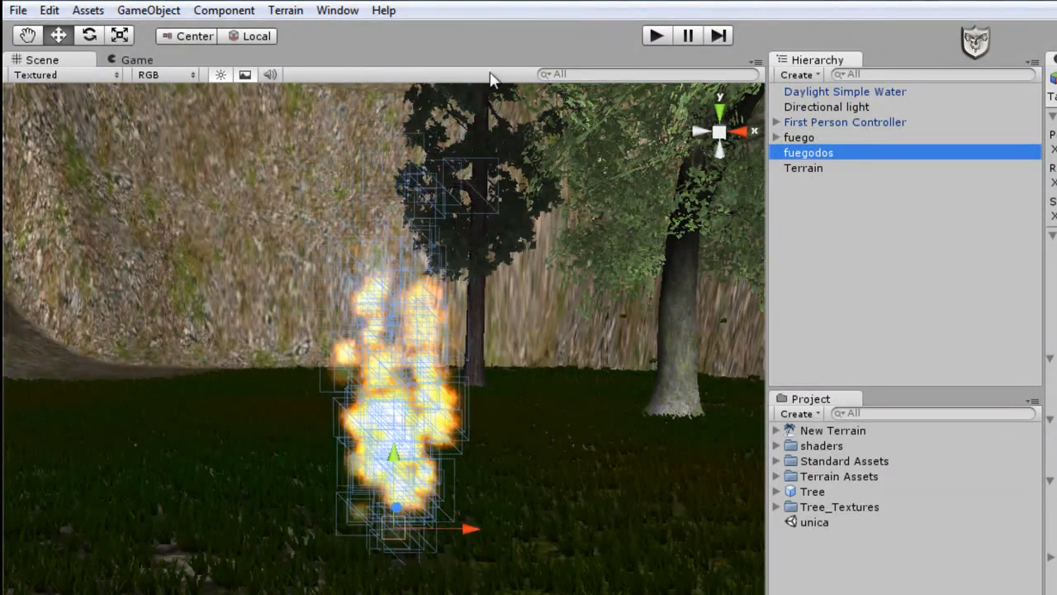
# Create a Point Light in the scene near the fuegodos fire.
pyautogui.click(165, 12)
pyautogui.moveTo(188, 55)
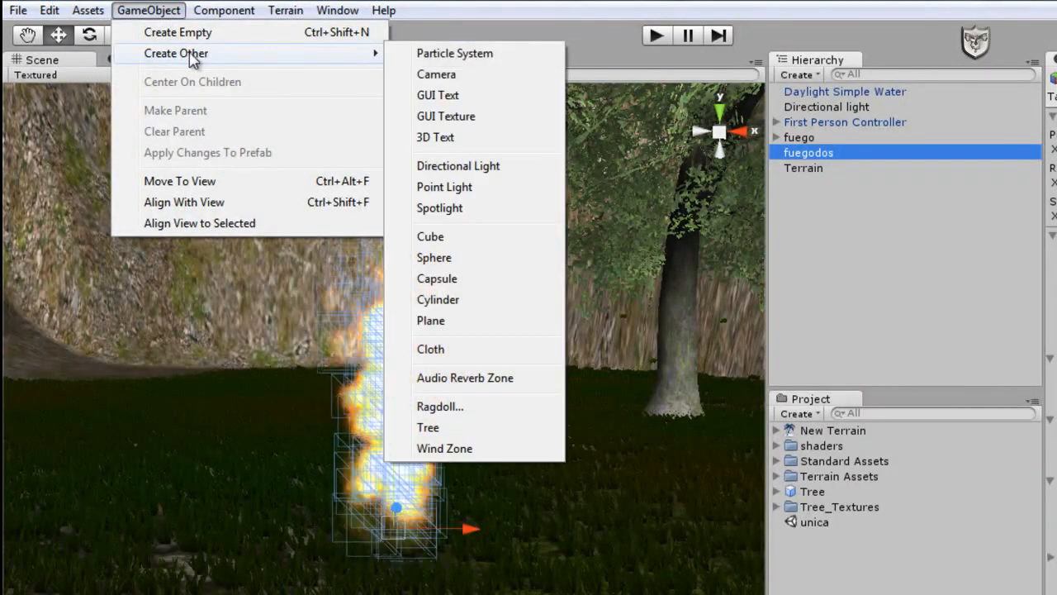
pyautogui.click(467, 190)
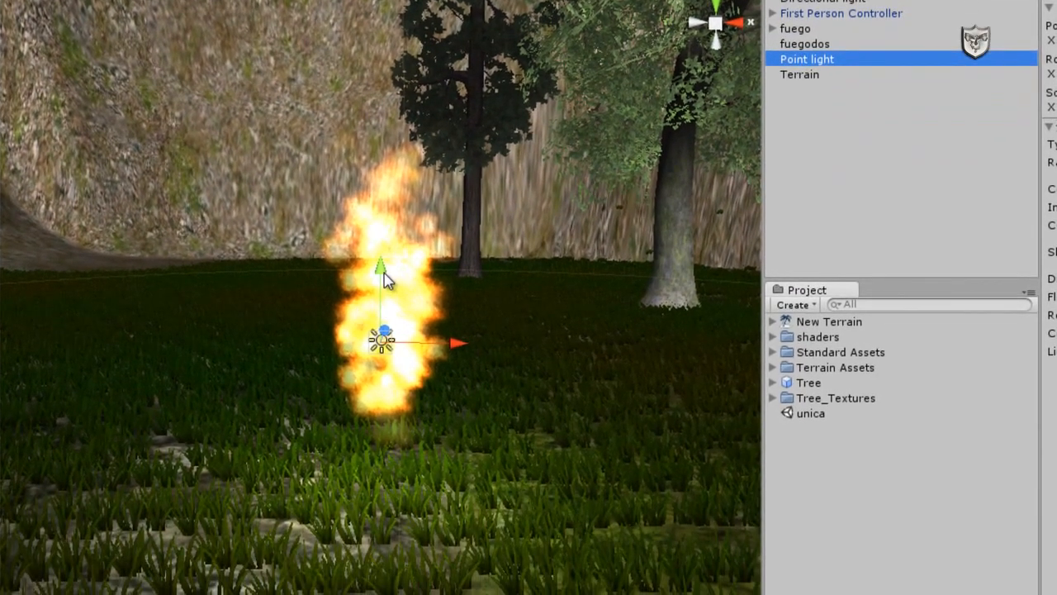
# Move the point light along its Z and X axes into the middle of the fuegodos flames, checking its placement from several angles.
pyautogui.moveTo(434, 497); pyautogui.dragTo(694, 483, button='right')
pyautogui.press('a')
pyautogui.press('a')
pyautogui.press('d')
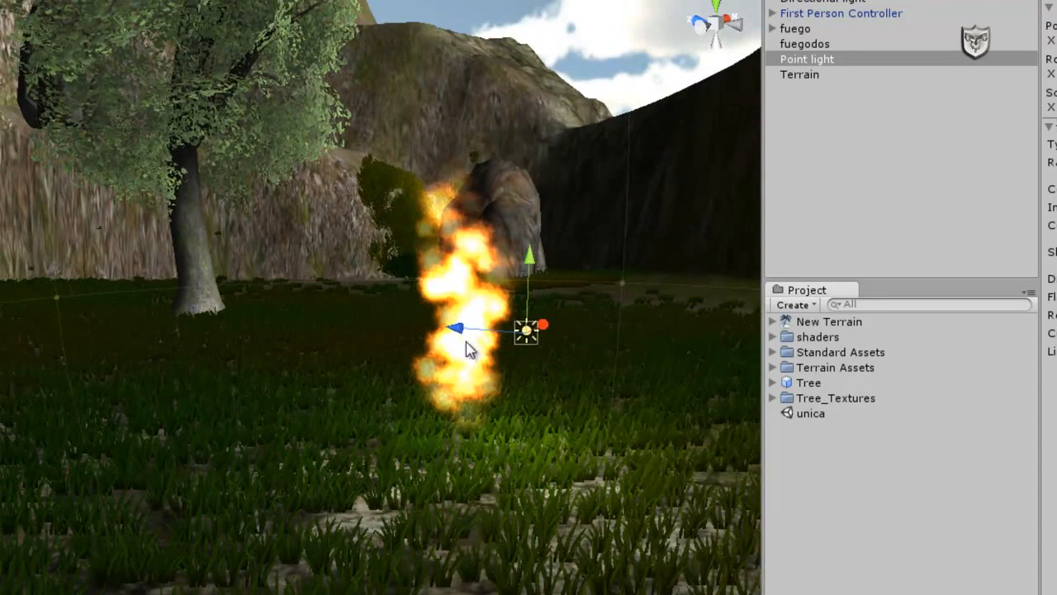
pyautogui.moveTo(457, 331); pyautogui.dragTo(413, 326)
pyautogui.moveTo(559, 425); pyautogui.dragTo(166, 443, button='right')
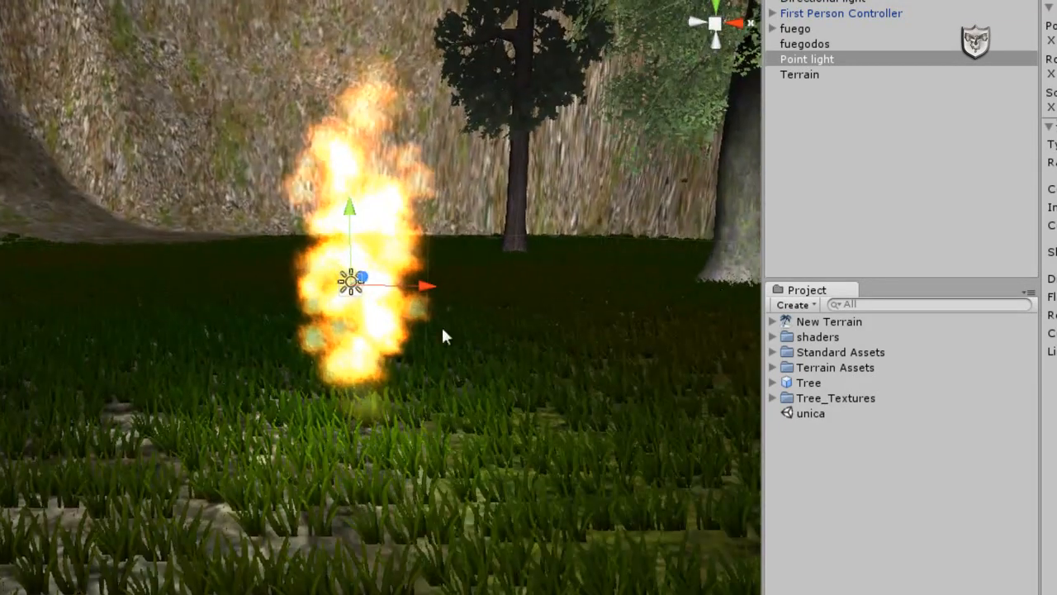
pyautogui.moveTo(425, 287); pyautogui.dragTo(434, 291)
pyautogui.moveTo(427, 415); pyautogui.dragTo(814, 462, button='right')
pyautogui.press('a')
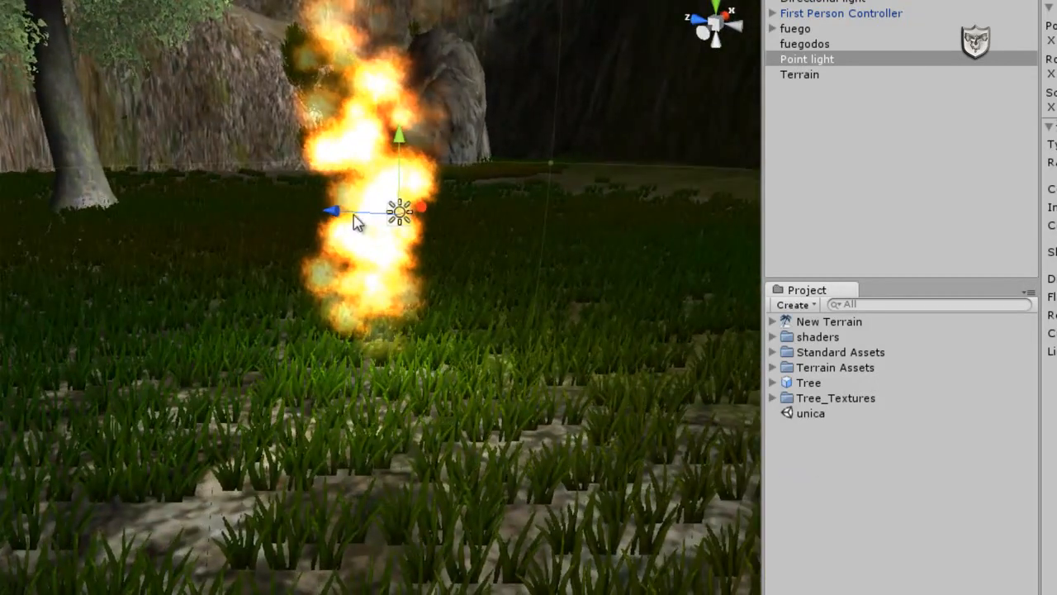
pyautogui.moveTo(310, 213); pyautogui.dragTo(221, 340, button='right')
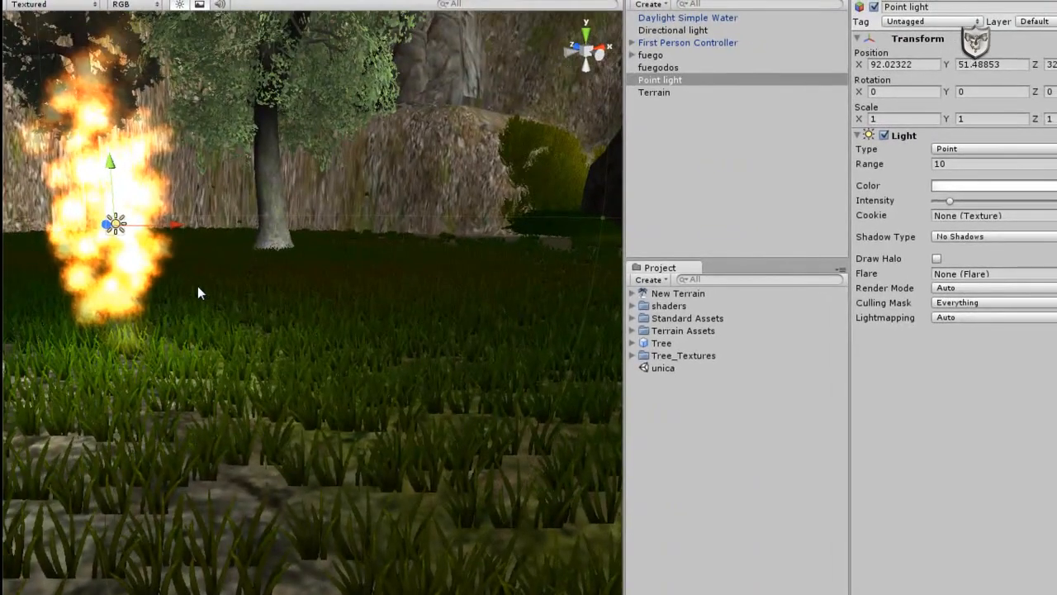
pyautogui.scroll(3, 198, 288)
pyautogui.scroll(-4, 199, 288)
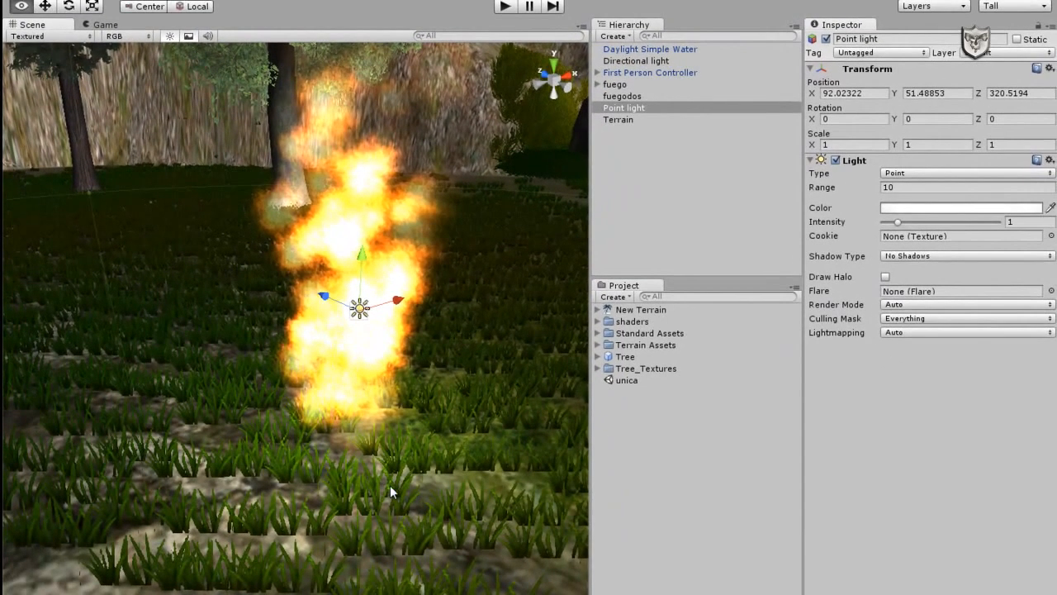
# Set the point light's color to a fire orange of about R 242, G 170, B 36.
pyautogui.press('s')
pyautogui.moveTo(418, 461); pyautogui.dragTo(428, 437, button='right')
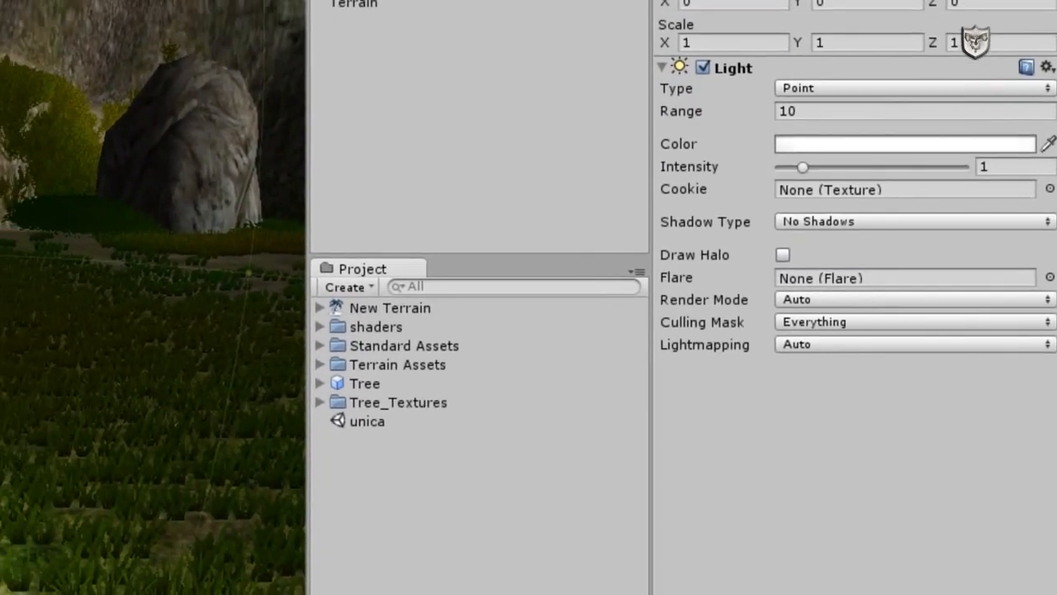
pyautogui.moveTo(83, 498); pyautogui.dragTo(10, 418, button='right')
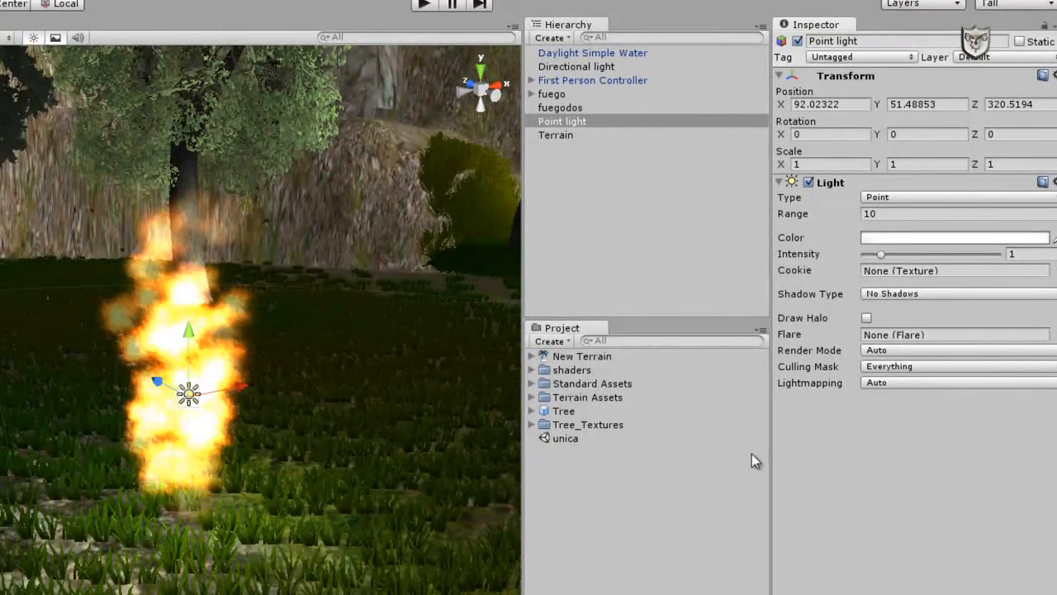
pyautogui.click(889, 239)
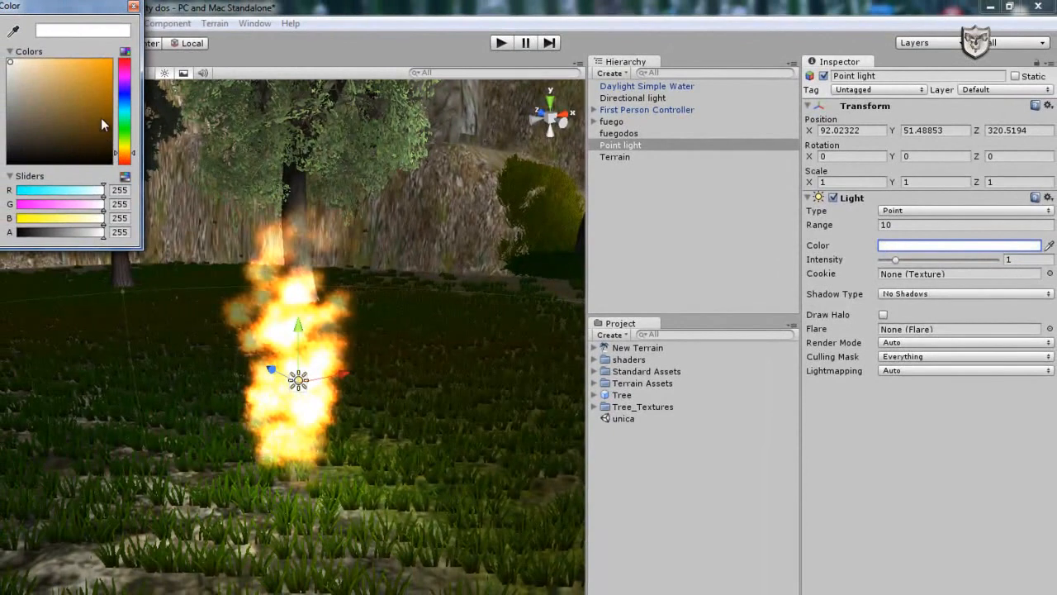
pyautogui.moveTo(100, 106)
pyautogui.mouseDown()
pyautogui.moveTo(101, 94)
pyautogui.moveTo(98, 104)
pyautogui.mouseUp()
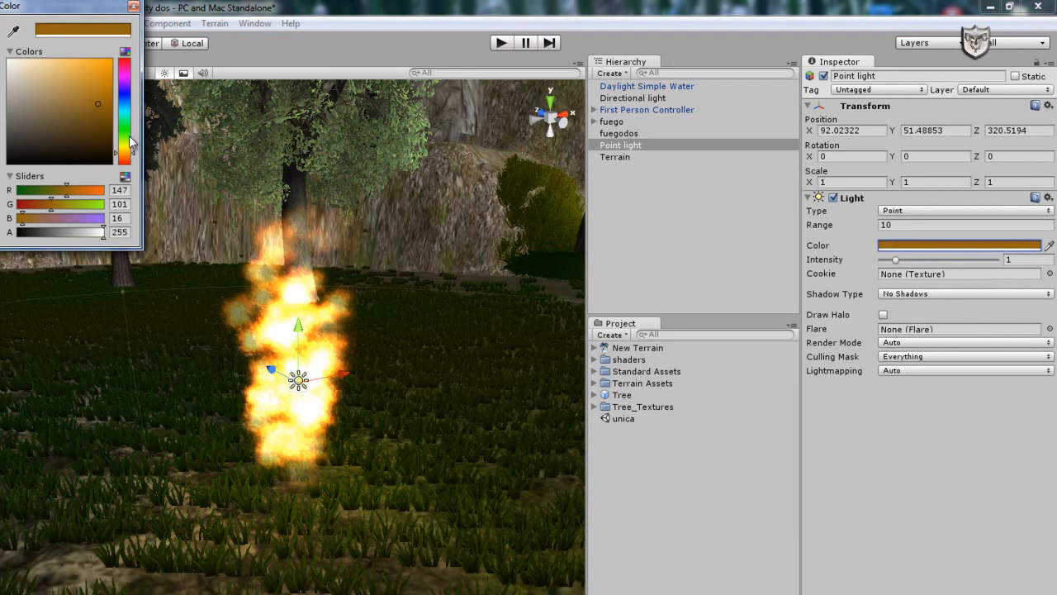
pyautogui.click(94, 76)
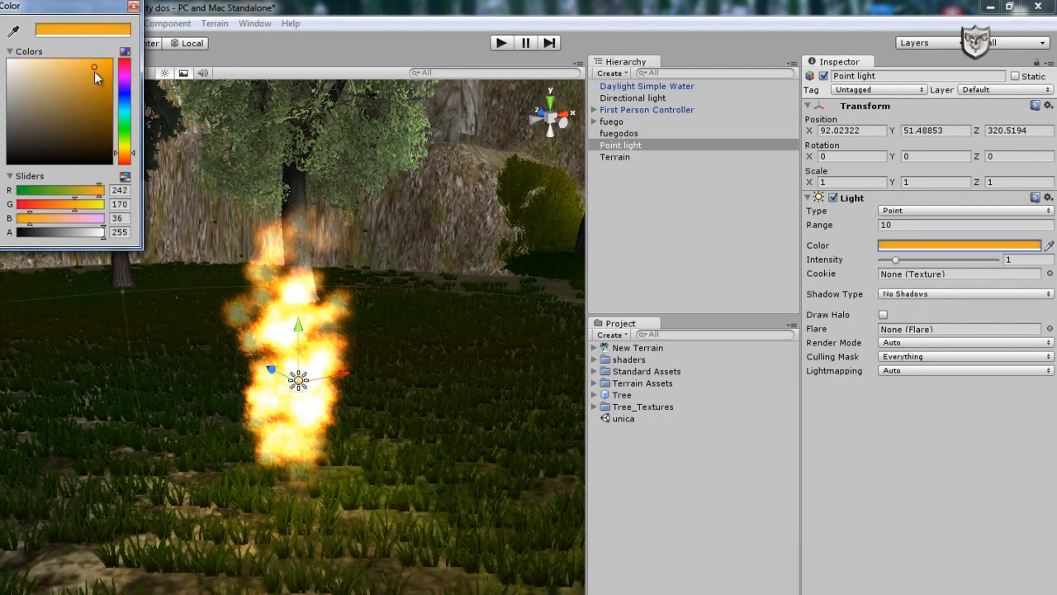
pyautogui.click(136, 8)
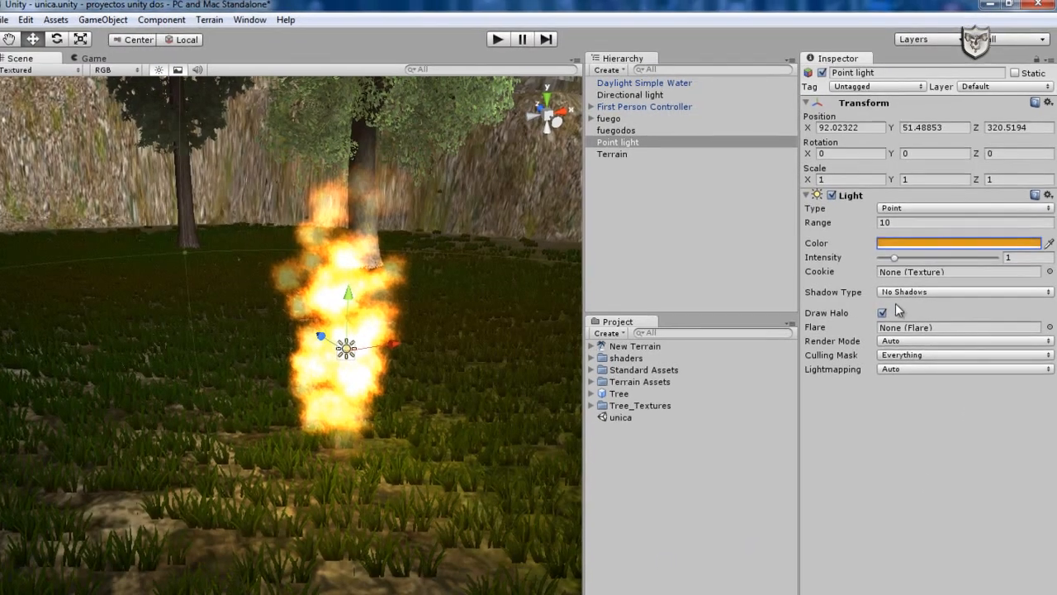
# Toggle the point light's Draw Halo option on and off to compare the glow, leaving it enabled.
pyautogui.click(883, 315)
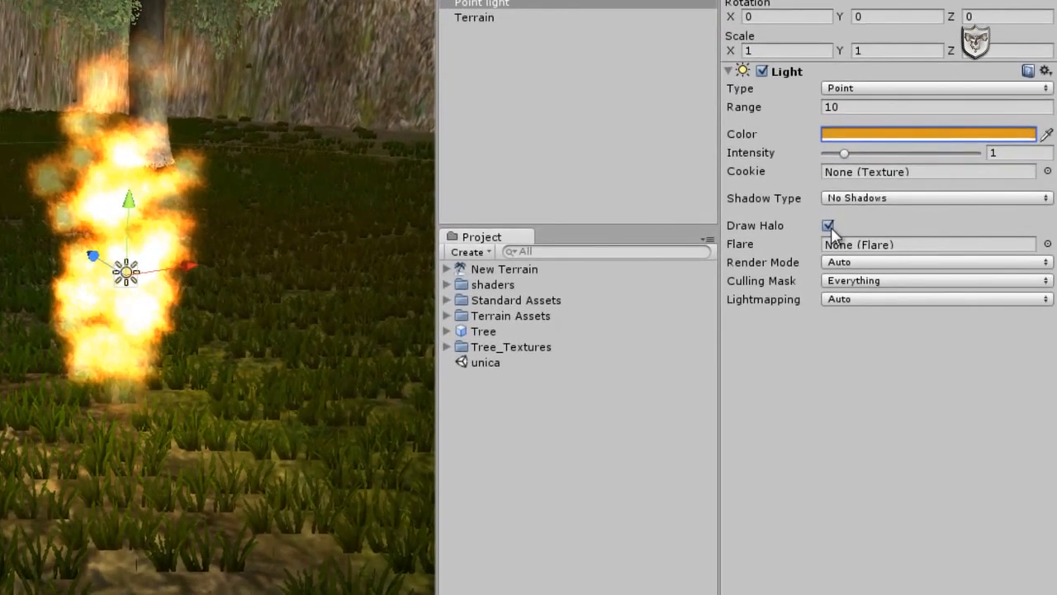
pyautogui.click(828, 226)
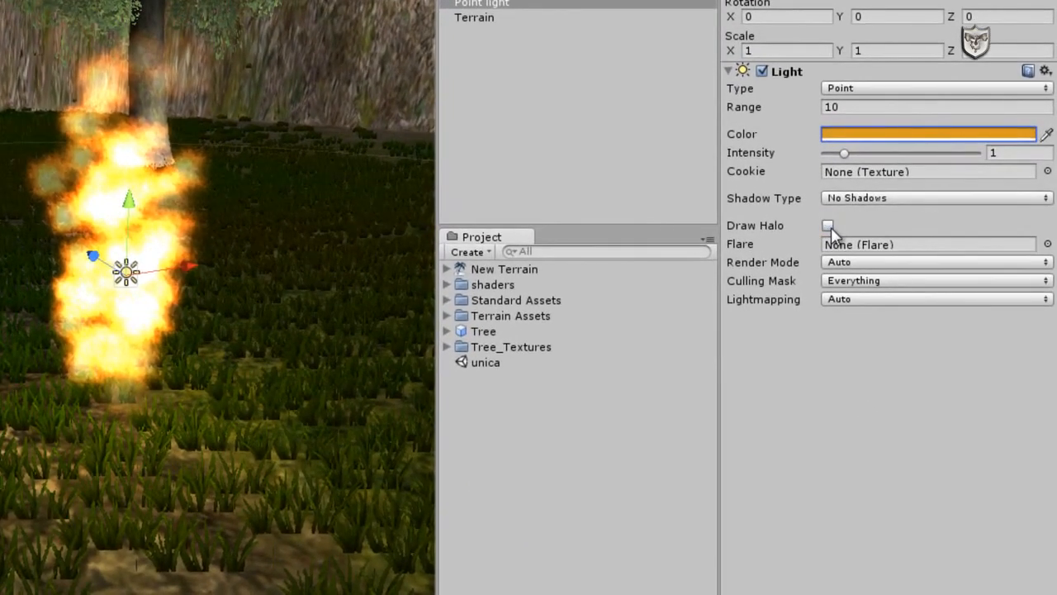
pyautogui.click(829, 225)
pyautogui.click(829, 226)
pyautogui.click(829, 226)
pyautogui.click(829, 225)
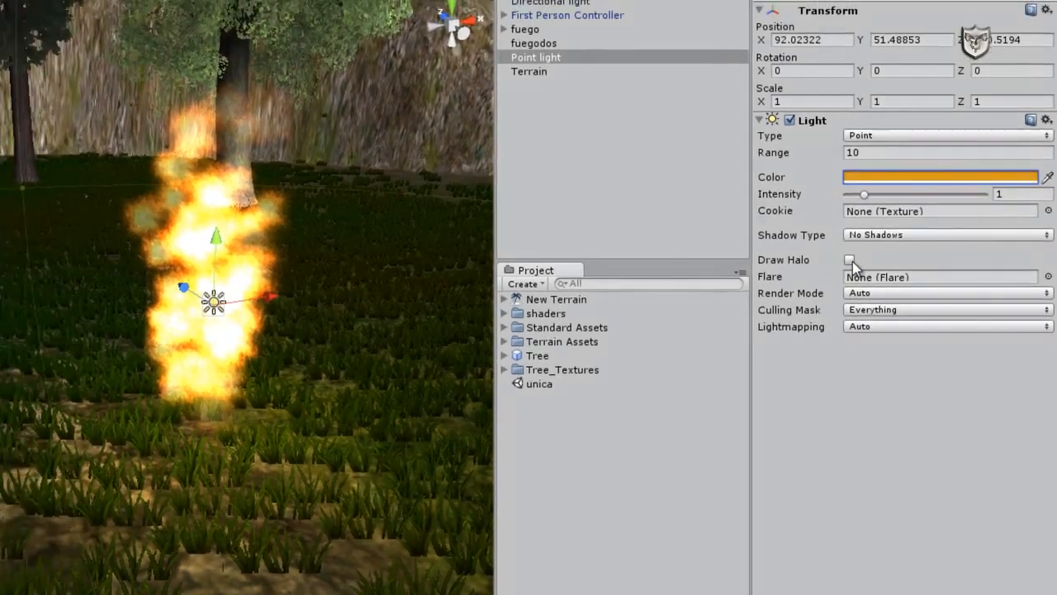
pyautogui.click(851, 261)
pyautogui.click(851, 260)
pyautogui.click(851, 260)
pyautogui.click(863, 281)
pyautogui.click(862, 280)
pyautogui.click(862, 281)
pyautogui.click(862, 281)
pyautogui.click(862, 281)
pyautogui.click(862, 280)
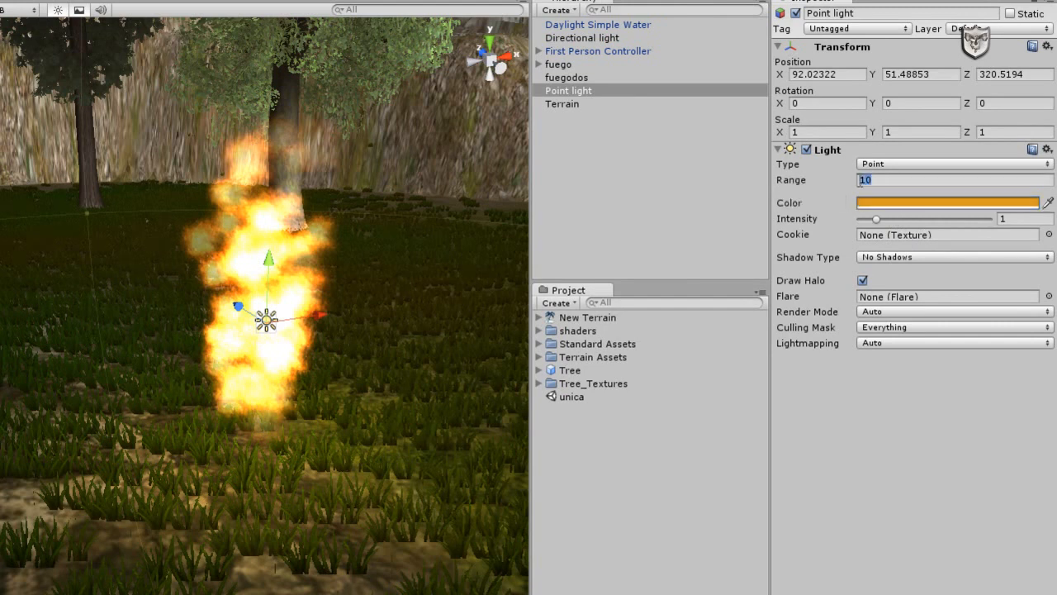
# Set the point light's range to 3 and its intensity to 0.8, checking the halo around the fuegodos flames.
pyautogui.write('3')
pyautogui.moveTo(387, 402); pyautogui.dragTo(392, 427, button='right')
pyautogui.press('d')
pyautogui.press('a')
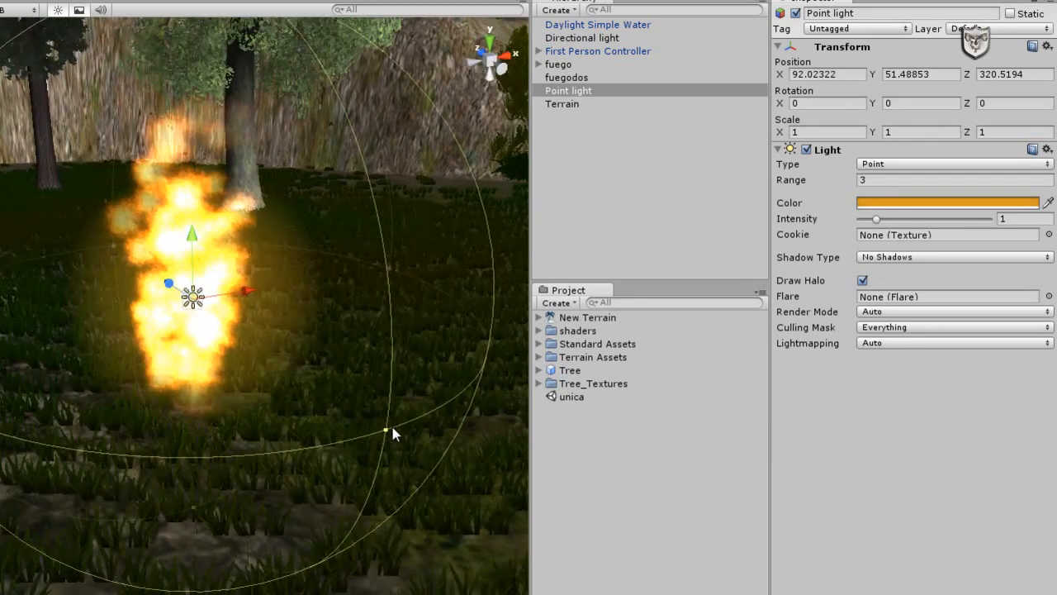
pyautogui.press('w')
pyautogui.press('s')
pyautogui.press('a')
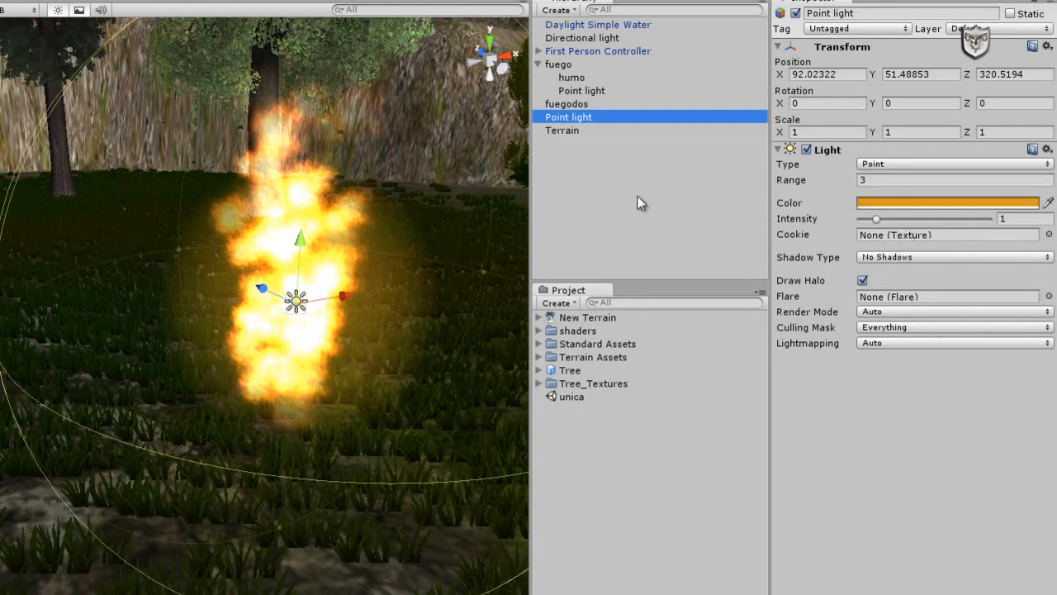
pyautogui.click(1002, 219)
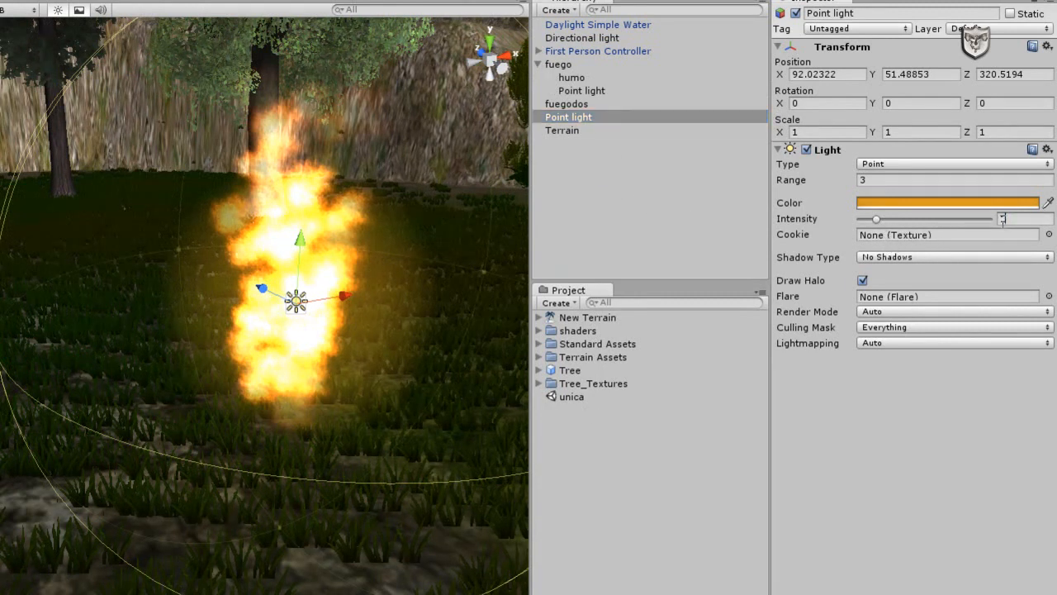
pyautogui.write('0.8')
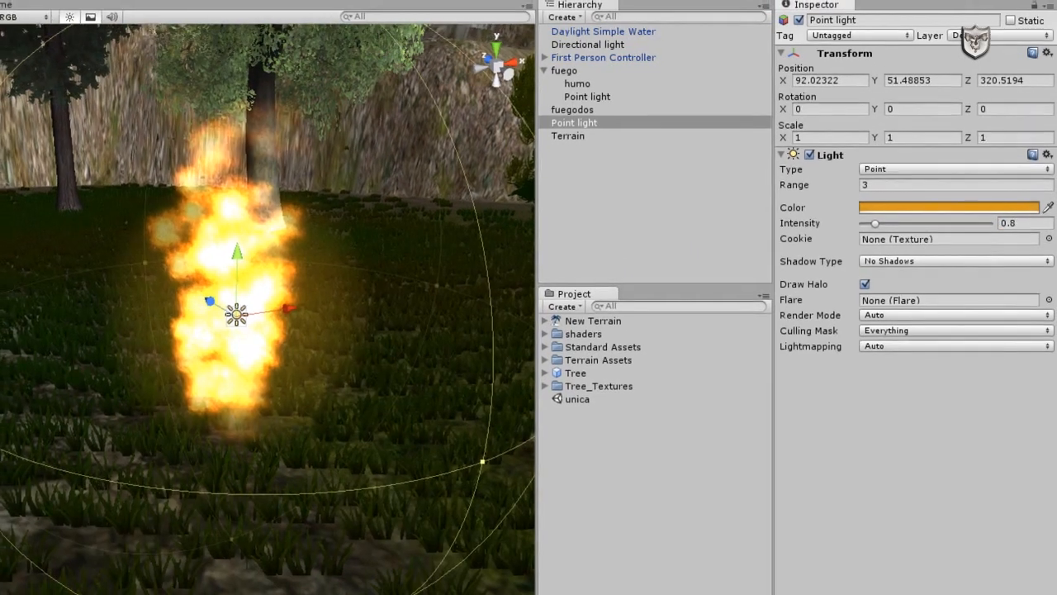
# Create a new Particle System at the fuegodos flames for the second smoke effect.
pyautogui.click(83, 8)
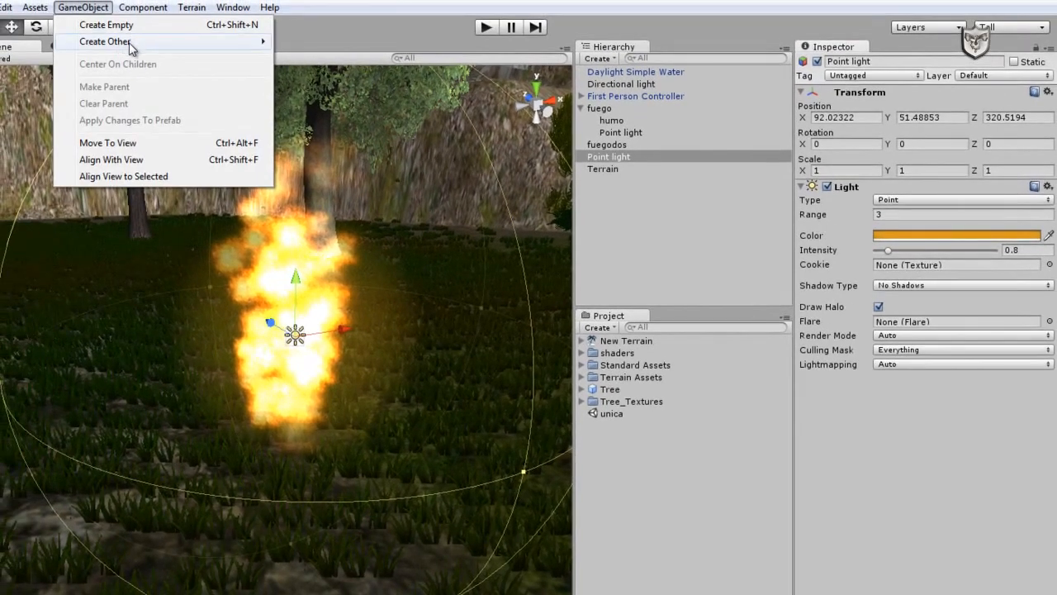
pyautogui.moveTo(131, 48)
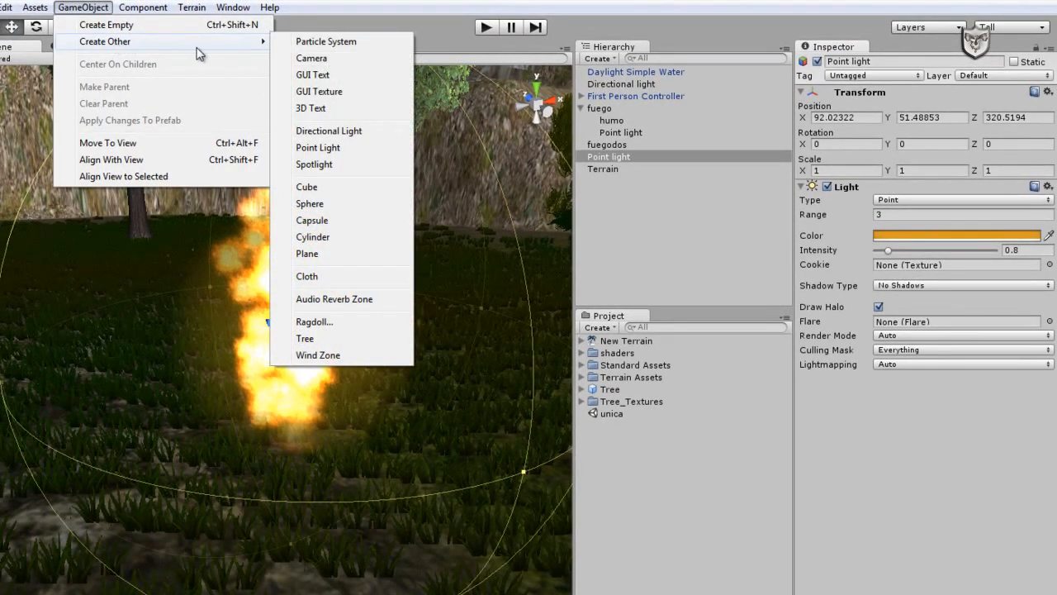
pyautogui.click(331, 43)
pyautogui.moveTo(403, 464); pyautogui.dragTo(387, 472, button='right')
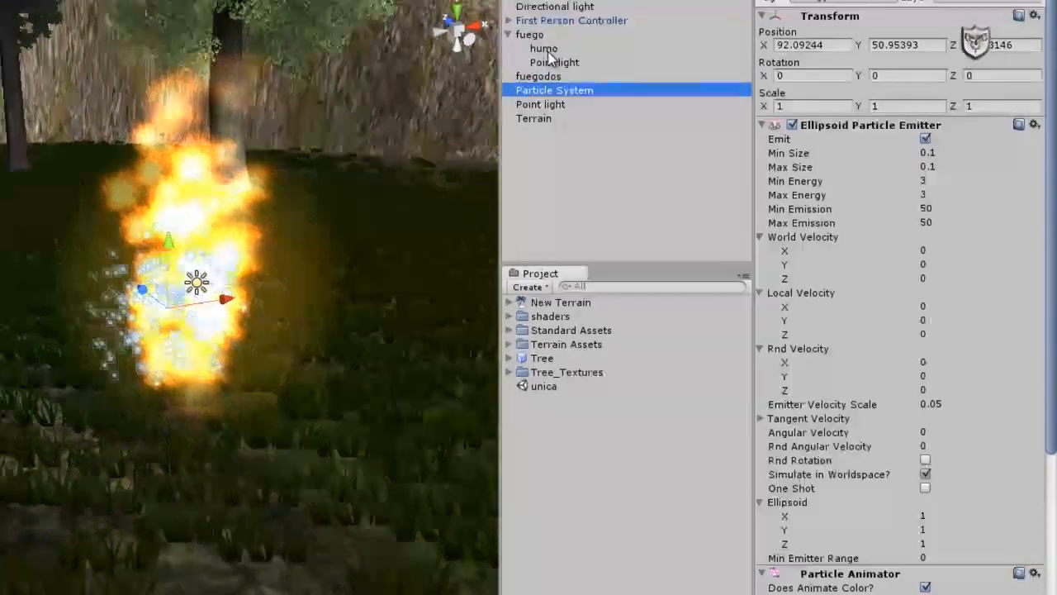
# Examine the particle emitter and animator settings of the humo object under fuego as a reference for the new smoke.
pyautogui.click(547, 53)
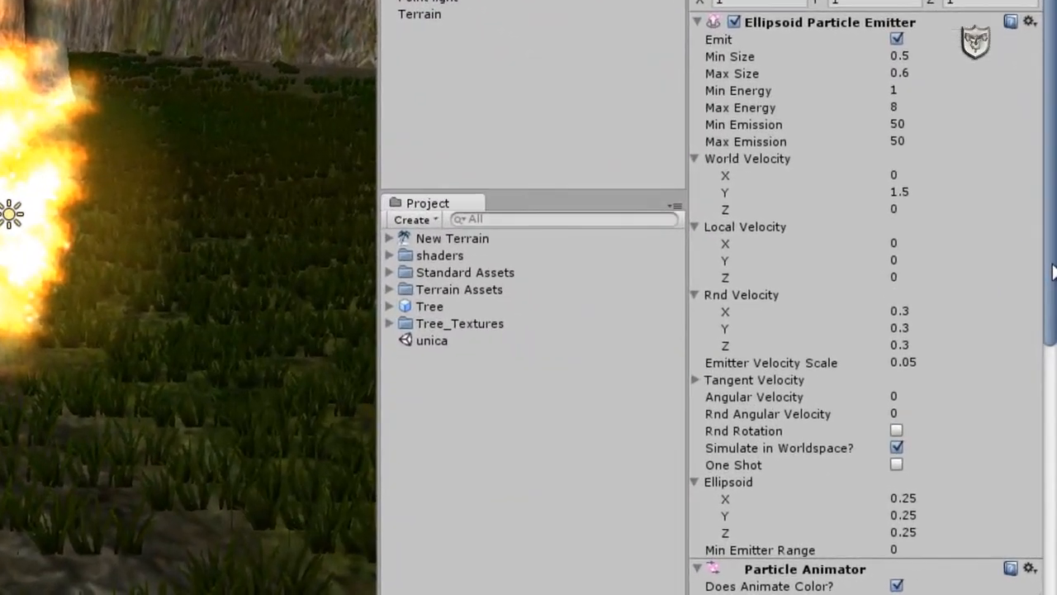
pyautogui.scroll(-3, 909, 330)
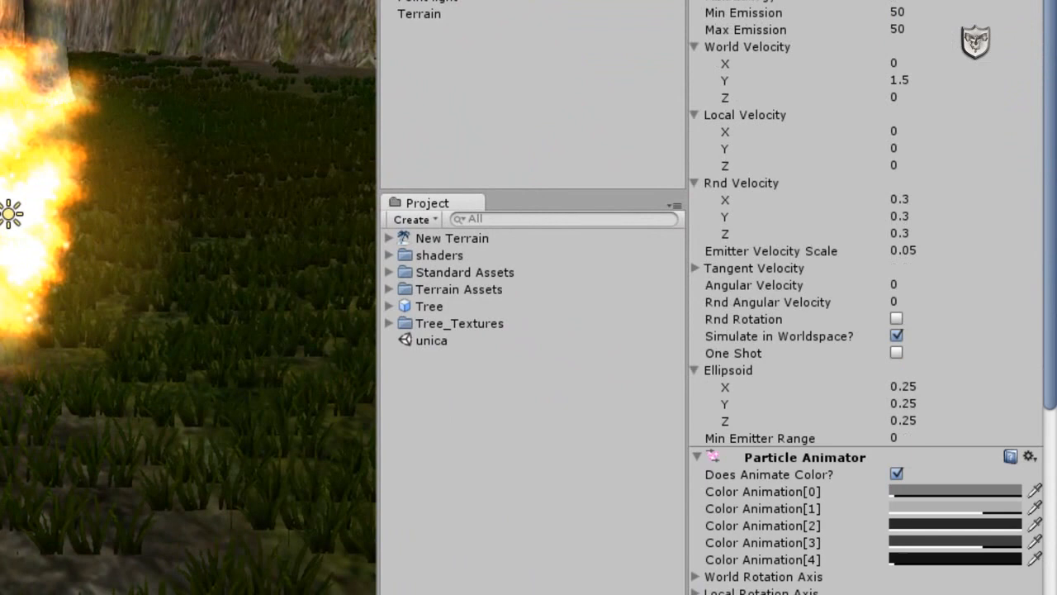
pyautogui.scroll(-2, 866, 297)
pyautogui.scroll(1, 866, 298)
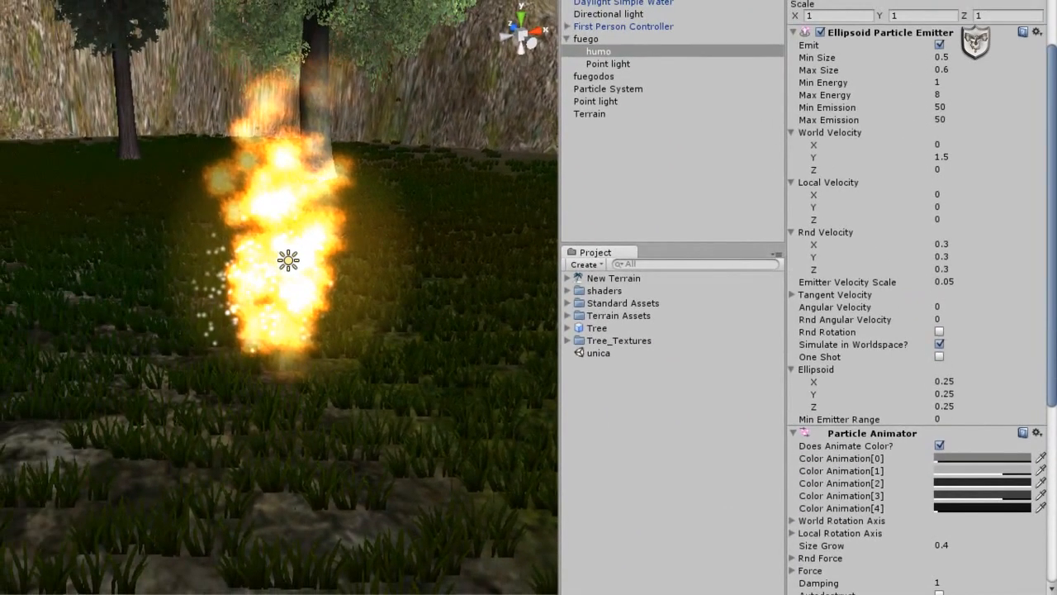
pyautogui.scroll(-2, 917, 297)
pyautogui.scroll(3, 917, 297)
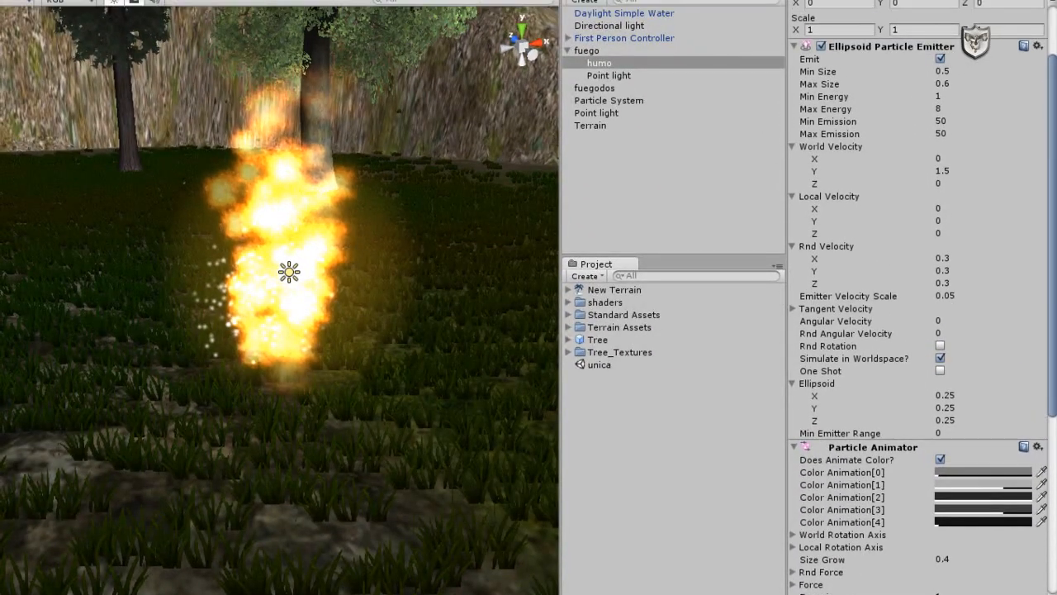
pyautogui.scroll(-1, 917, 297)
pyautogui.scroll(2, 917, 298)
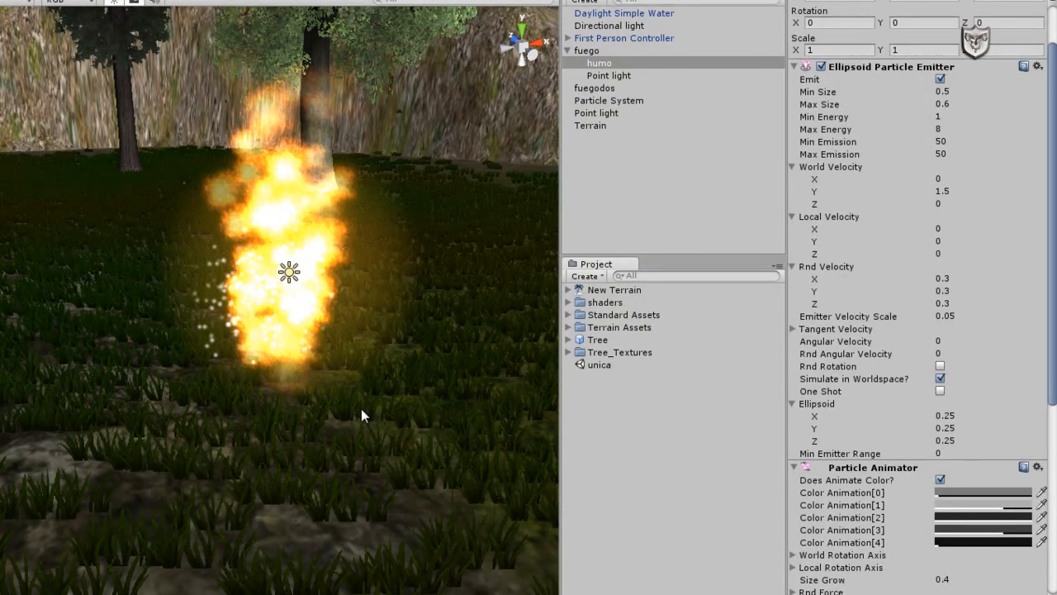
# Run the scene, walk around both fires to view the humo smoke column from below, and stop play mode.
pyautogui.moveTo(363, 458); pyautogui.dragTo(402, 329, button='right')
pyautogui.press('s')
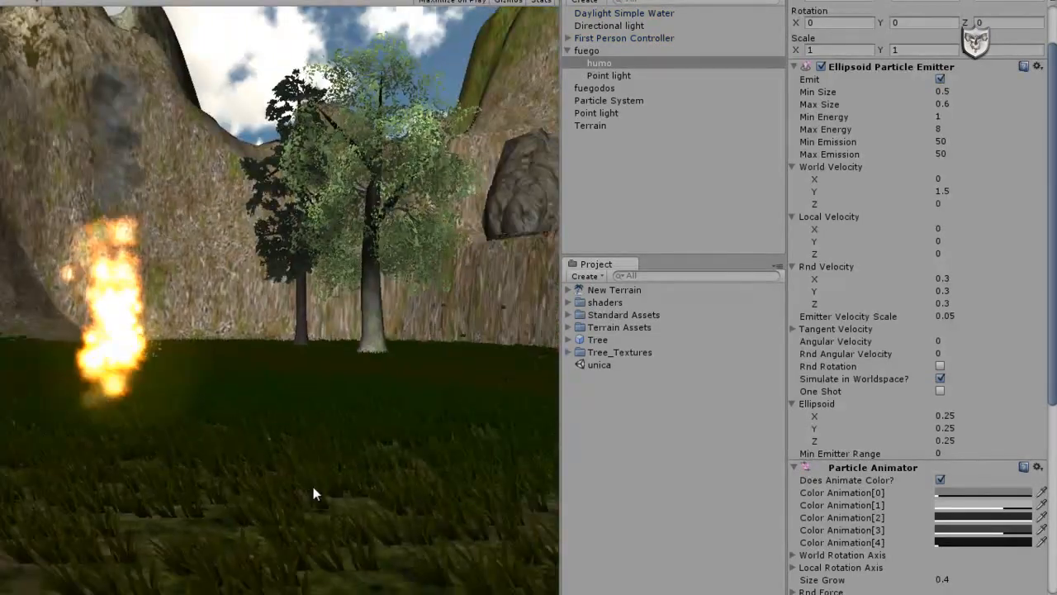
pyautogui.press('w')
pyautogui.press('a')
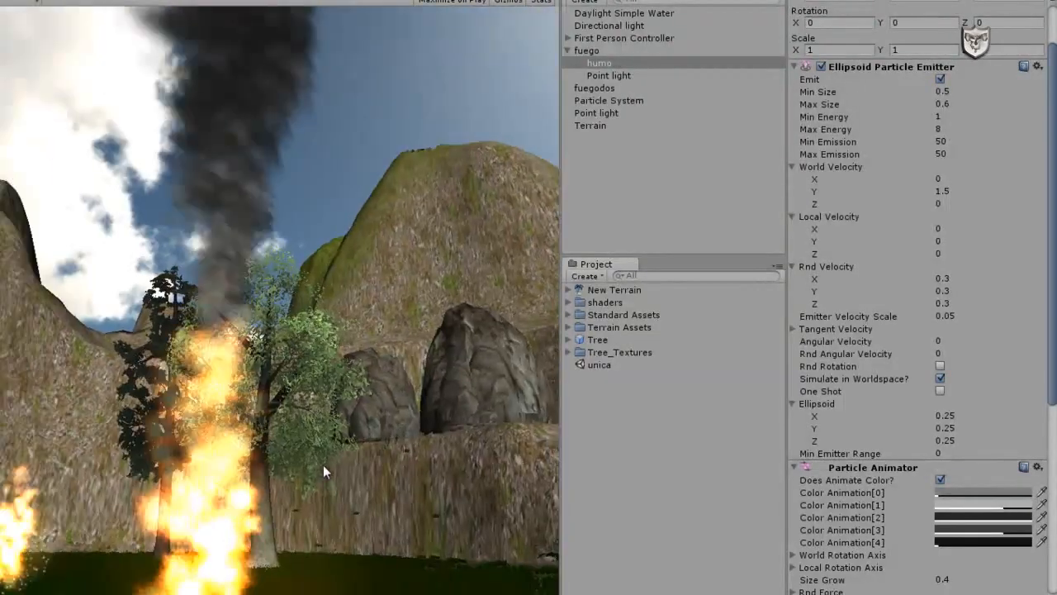
pyautogui.press('s')
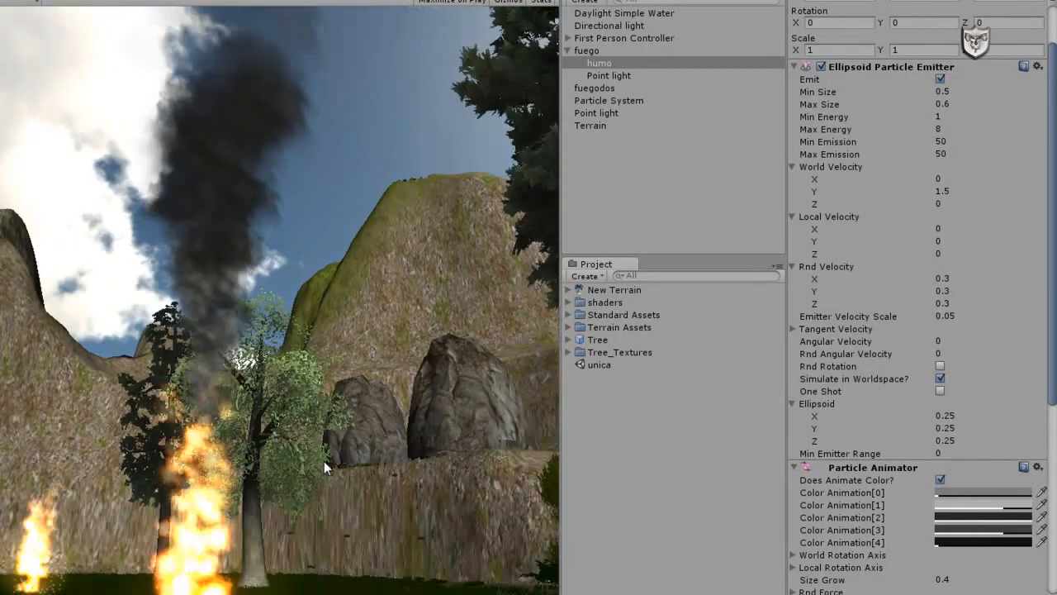
pyautogui.press('s')
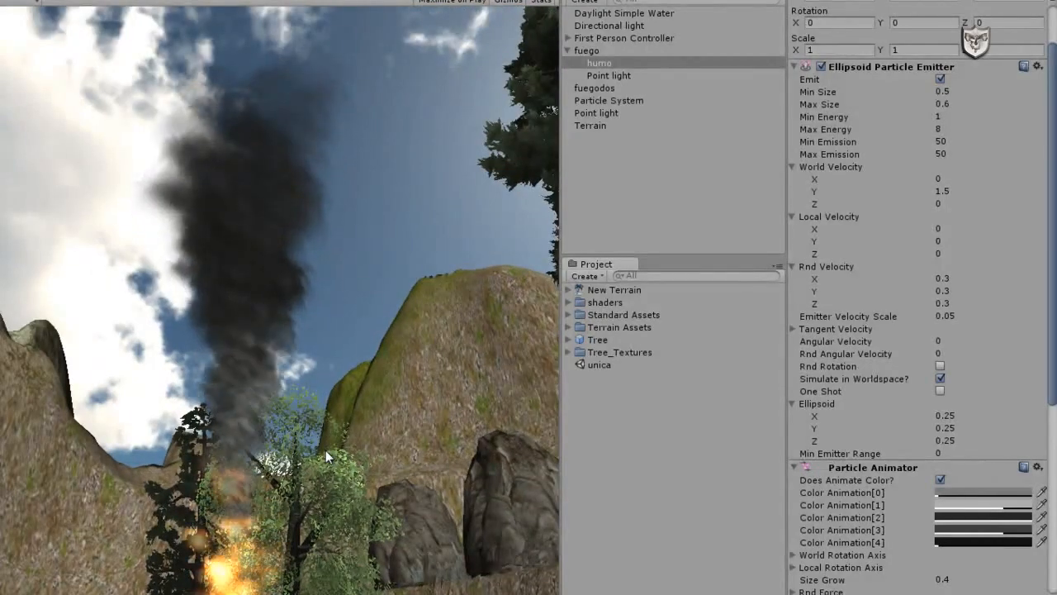
pyautogui.hotkey('ctrl', 'p')
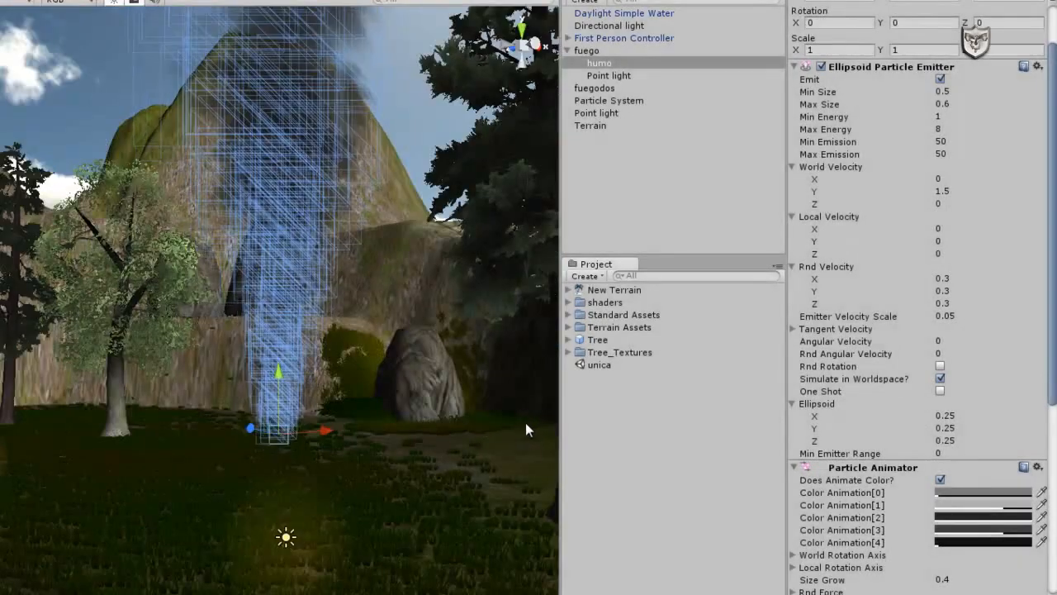
# Review humo's emitter velocities, color animation, Size Grow and particle renderer settings.
pyautogui.scroll(-5, 917, 297)
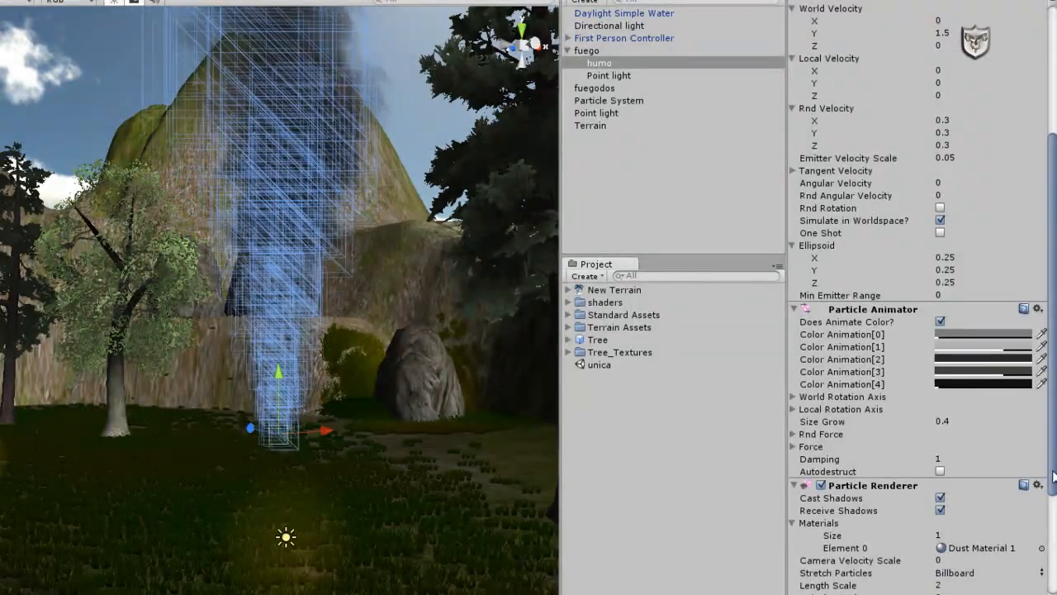
pyautogui.scroll(4, 1054, 478)
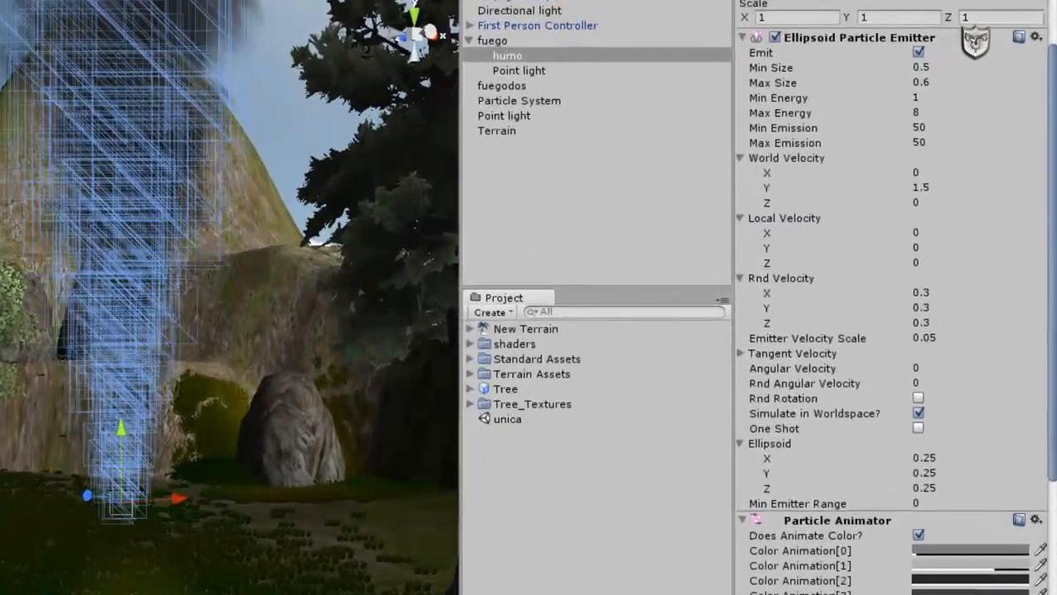
pyautogui.scroll(-5, 882, 330)
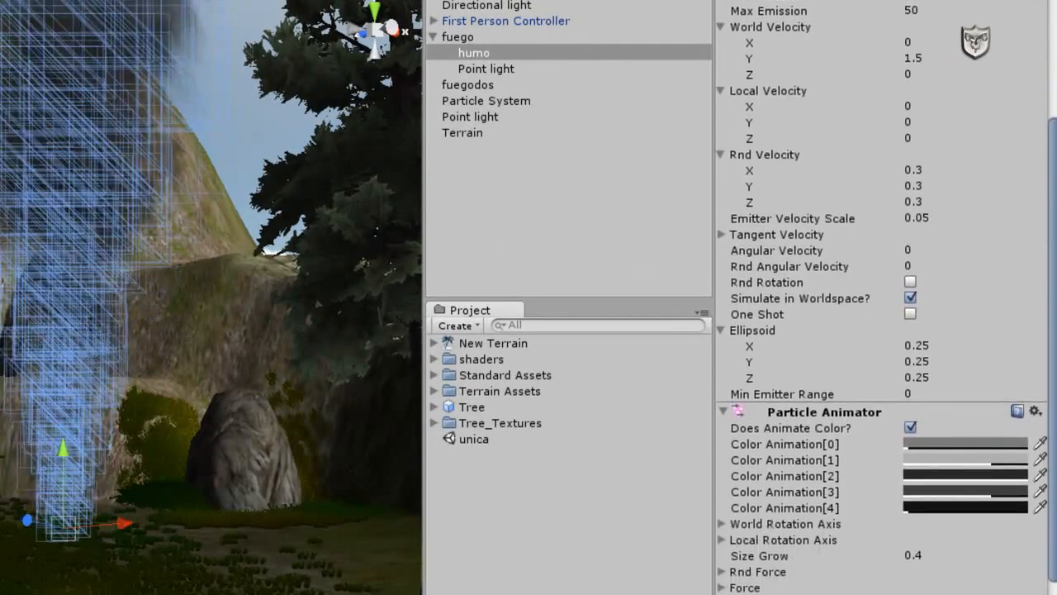
pyautogui.scroll(-5, 978, 469)
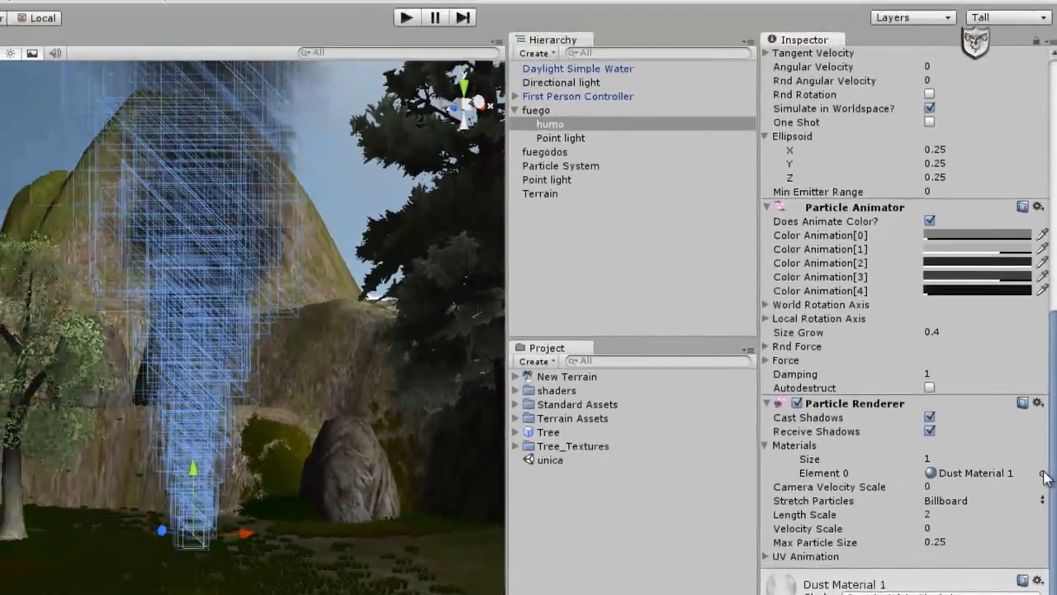
# Locate Dust Material 1 among the materials available for humo's particle renderer and close the selection without changing it.
pyautogui.click(1040, 456)
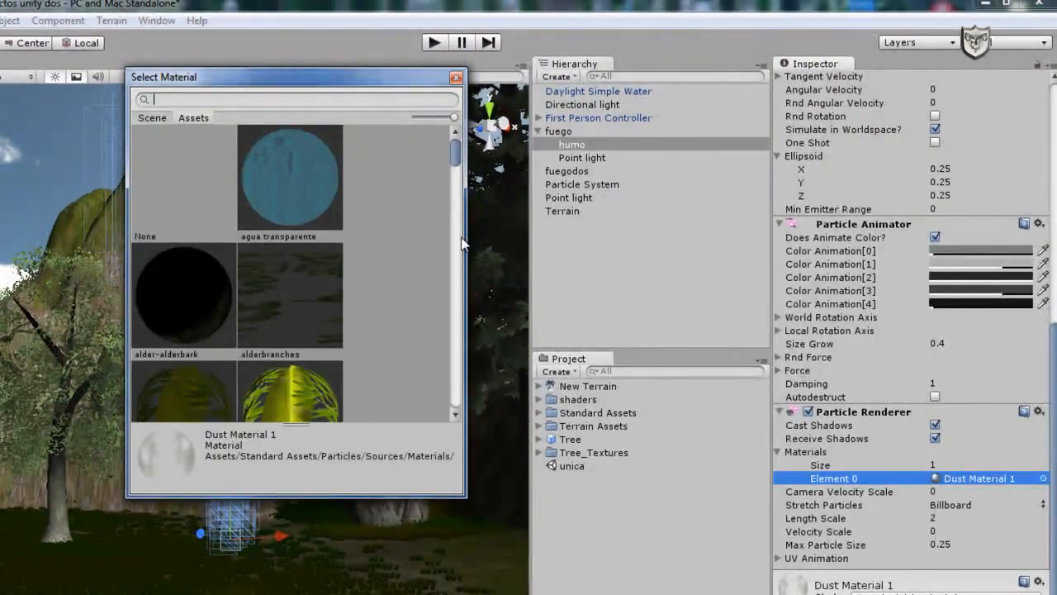
pyautogui.moveTo(459, 161); pyautogui.dragTo(452, 238)
pyautogui.scroll(1, 373, 250)
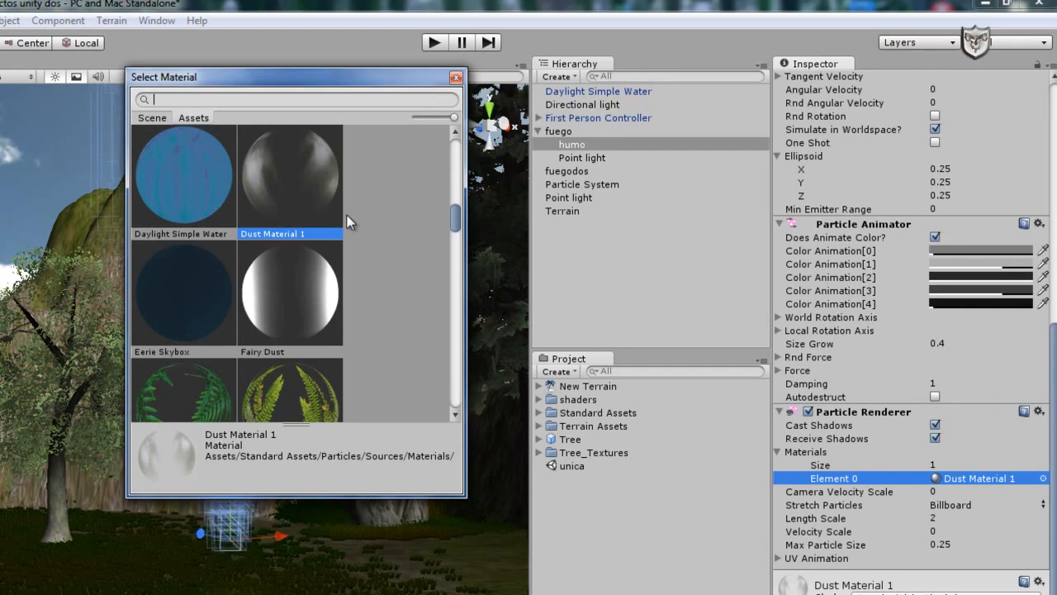
pyautogui.click(457, 78)
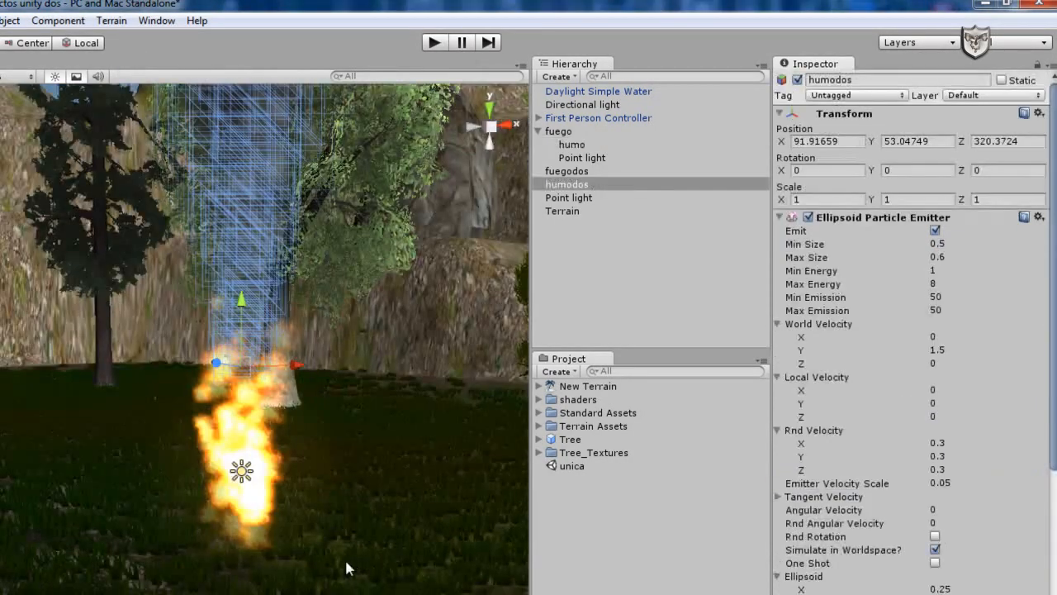
# Check the placement of the humodos smoke above the fuegodos flames.
pyautogui.moveTo(360, 587); pyautogui.dragTo(375, 589, button='right')
pyautogui.moveTo(379, 588); pyautogui.dragTo(475, 524, button='right')
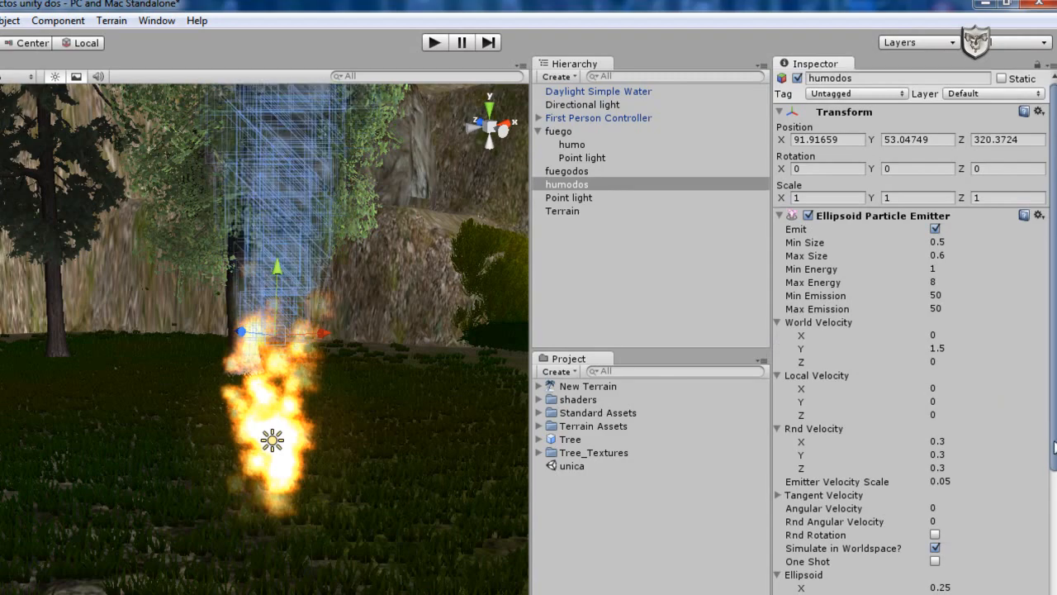
# Review humodos's emitter velocities, ellipsoid, color animation, Size Grow and particle renderer settings.
pyautogui.scroll(-6, 909, 331)
pyautogui.scroll(-5, 913, 331)
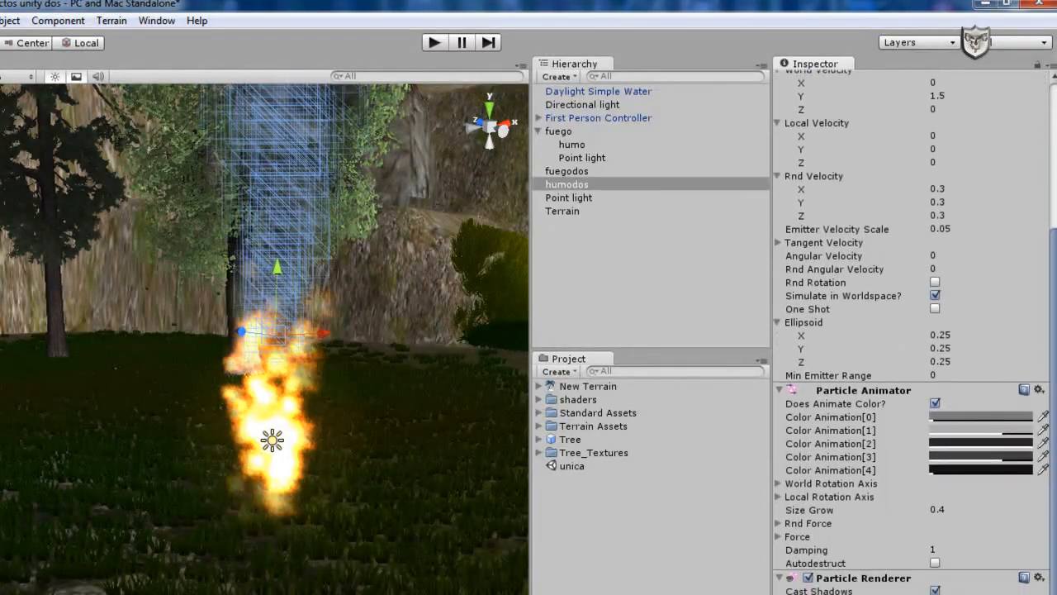
pyautogui.scroll(5, 913, 330)
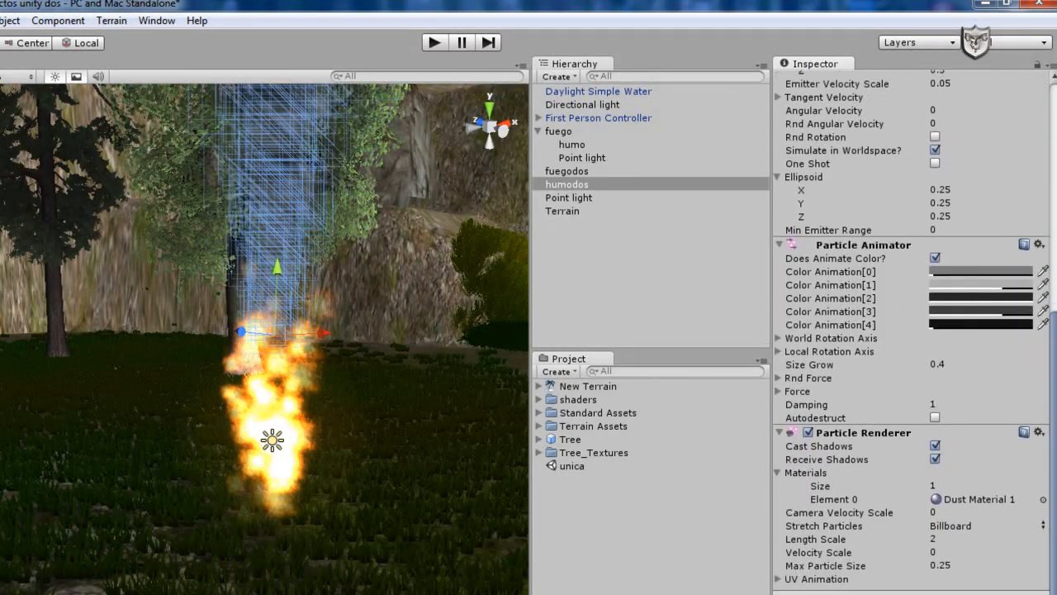
pyautogui.scroll(5, 913, 331)
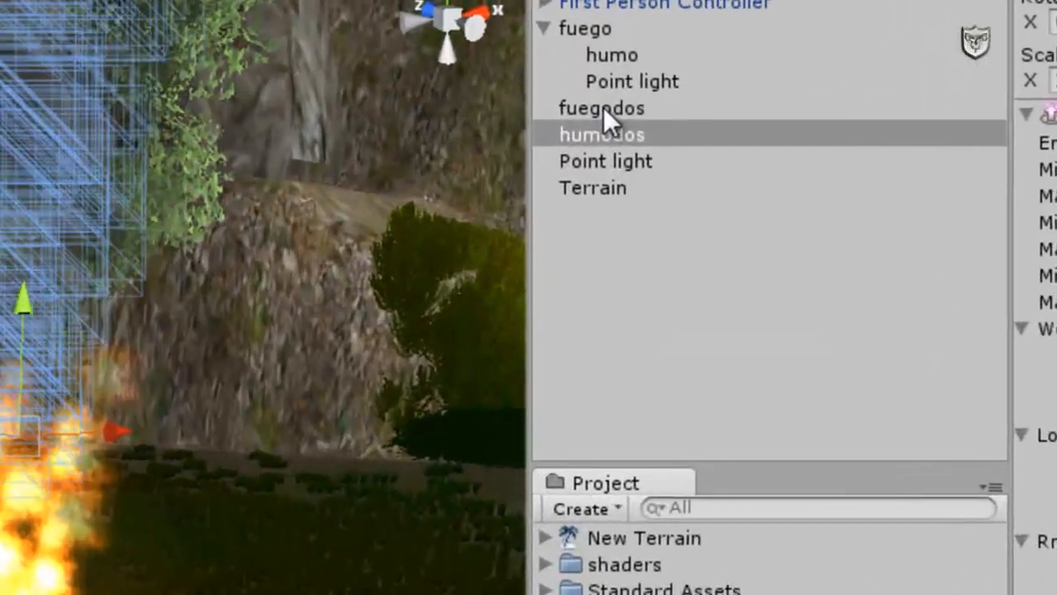
# Inspect the fuegodos, humodos and Point light objects that make up the second fire.
pyautogui.click(566, 171)
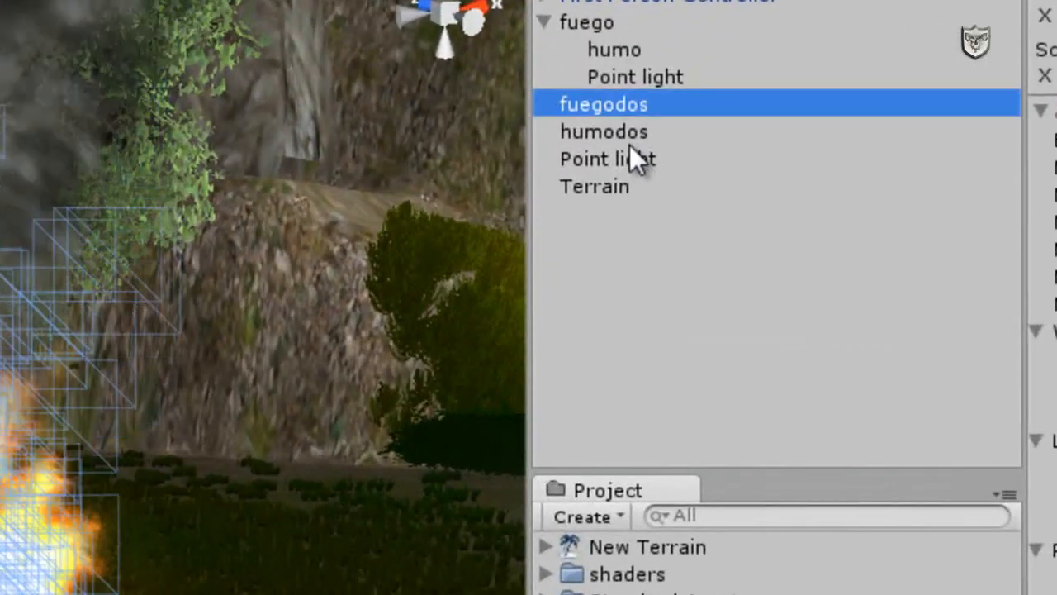
pyautogui.click(626, 134)
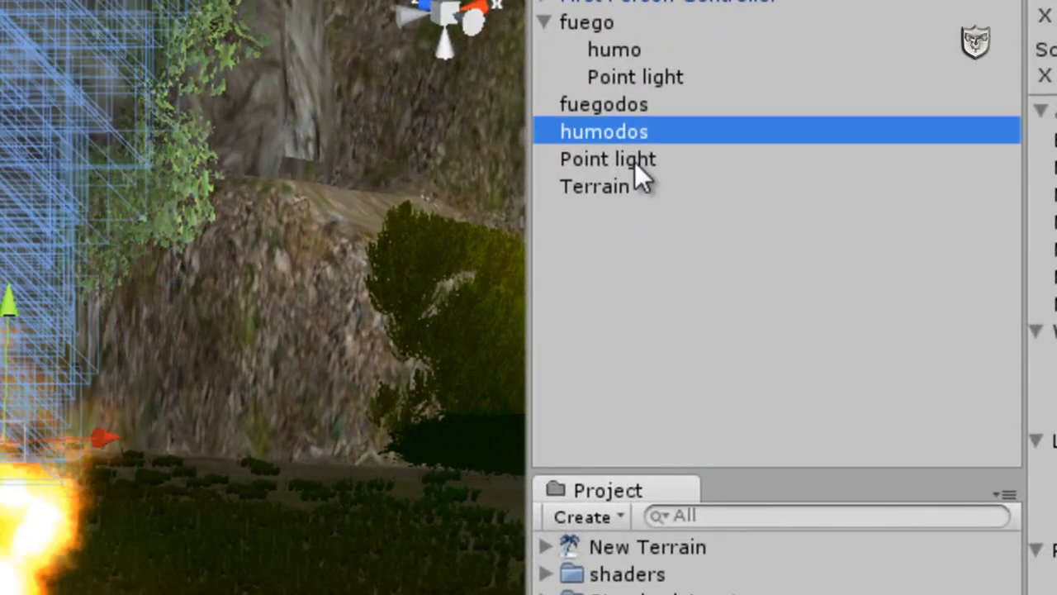
pyautogui.click(636, 162)
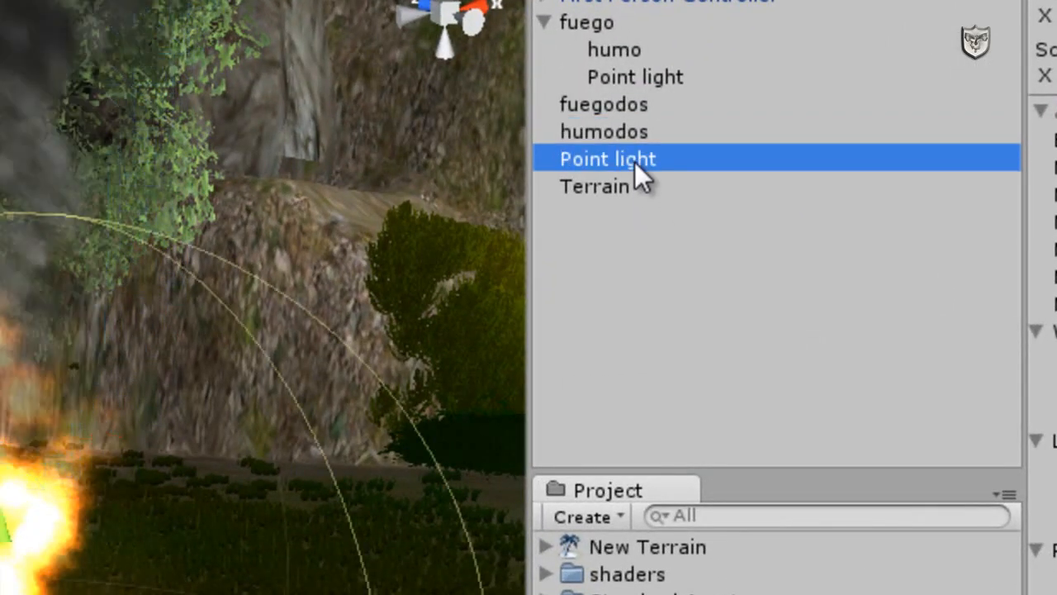
pyautogui.click(626, 106)
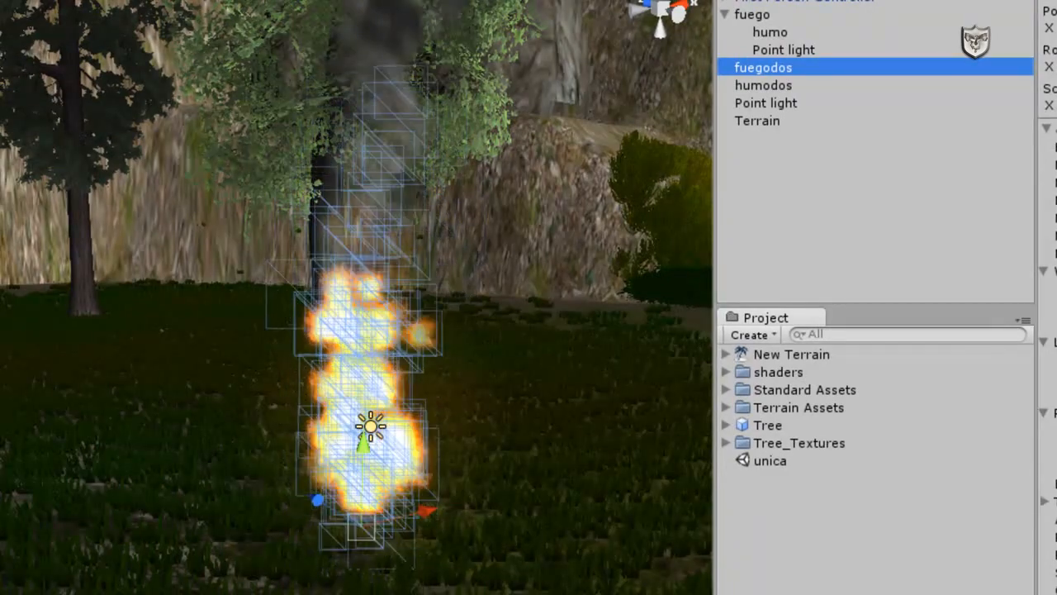
pyautogui.keyDown('alt'); pyautogui.moveTo(371, 426); pyautogui.dragTo(370, 398); pyautogui.keyUp('alt')
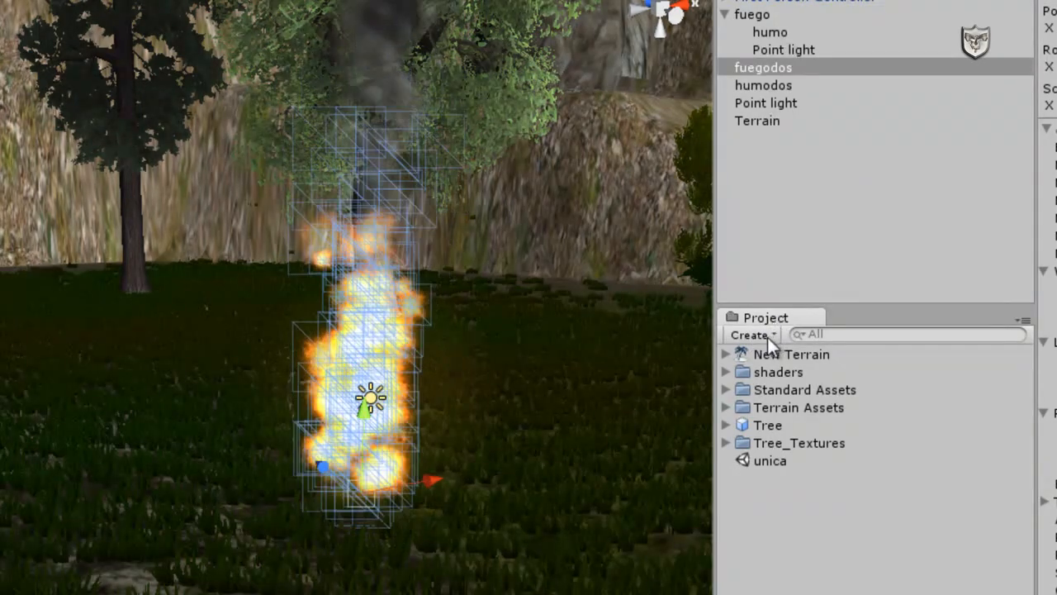
# Create a project folder named objetos and add a new empty prefab inside it.
pyautogui.rightClick(850, 592)
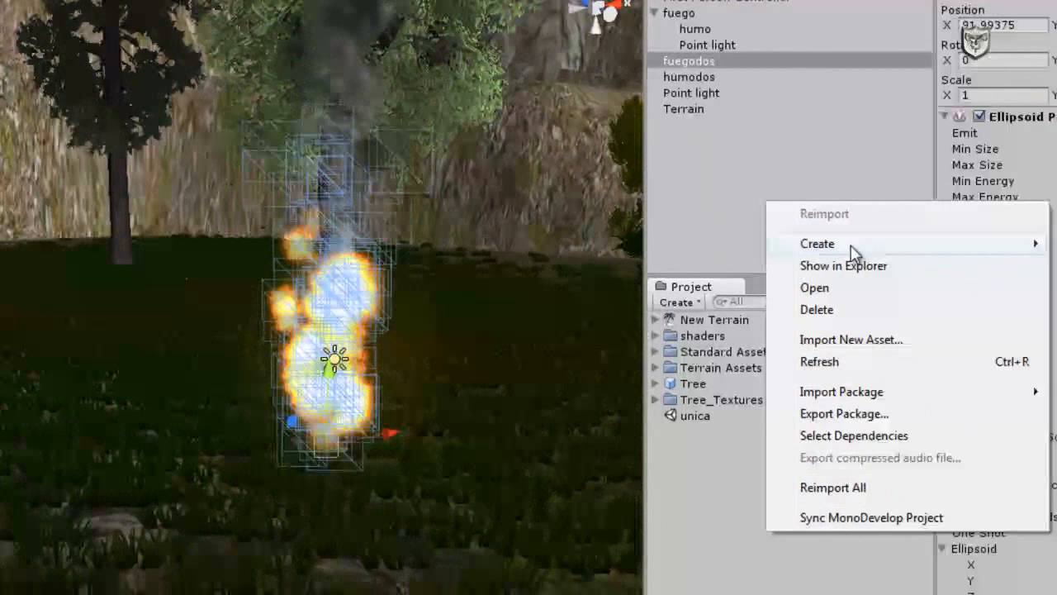
pyautogui.moveTo(854, 250)
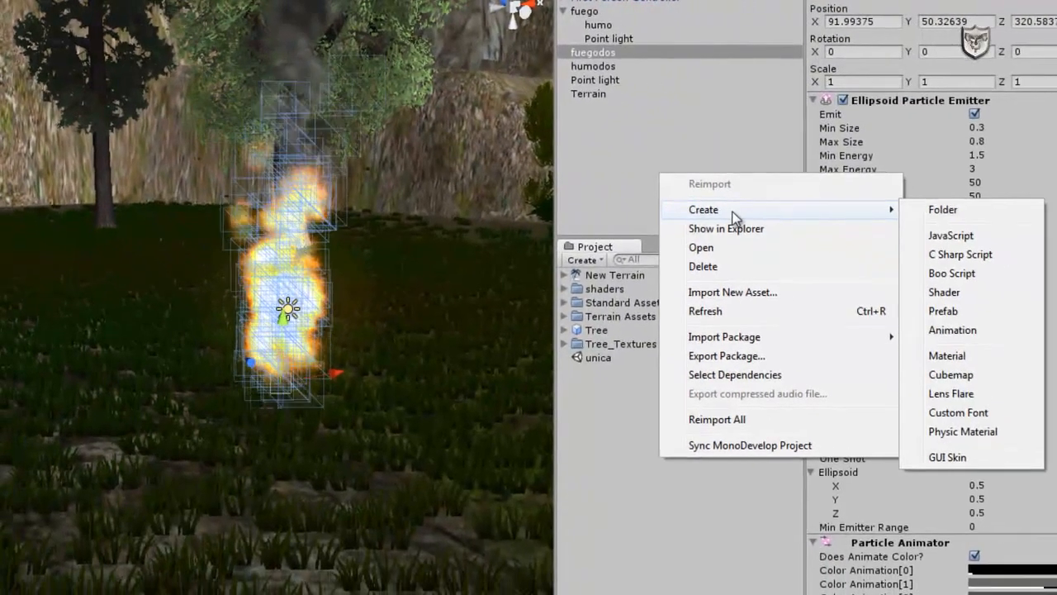
pyautogui.click(947, 212)
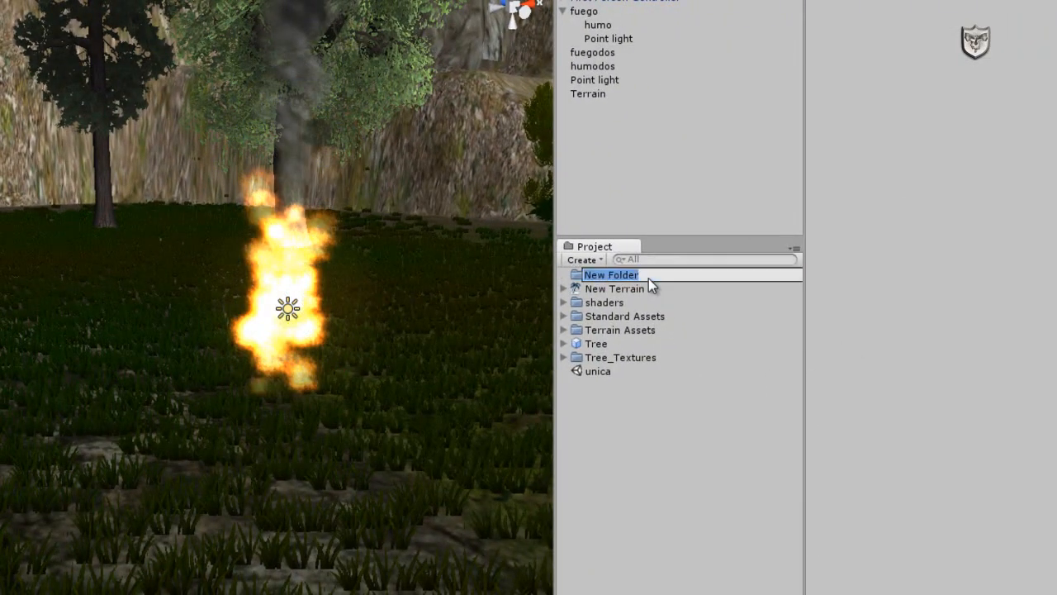
pyautogui.write('objetos')
pyautogui.press('Return')
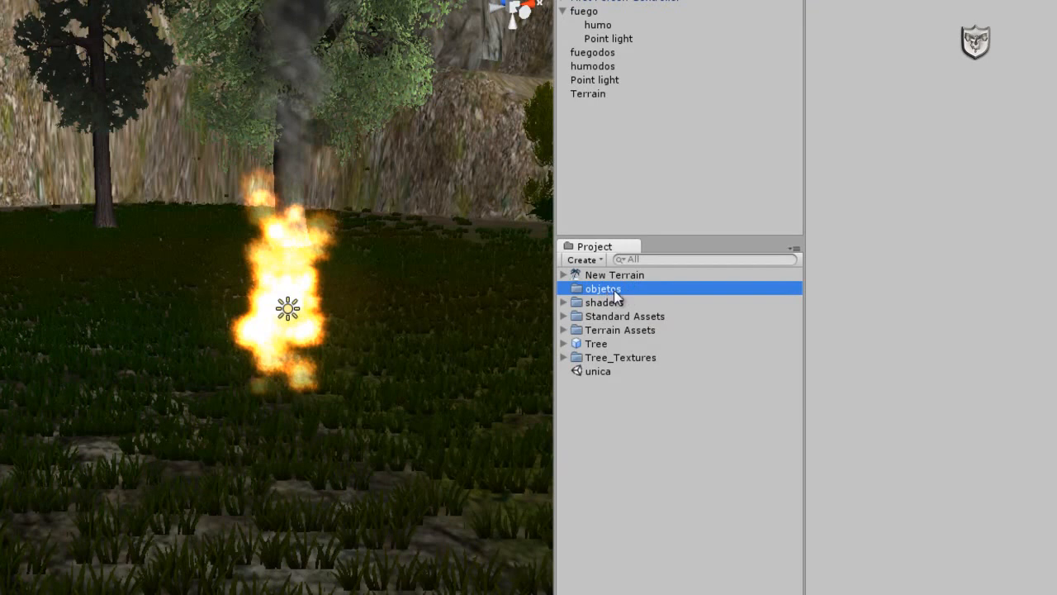
pyautogui.rightClick(613, 290)
pyautogui.moveTo(694, 331)
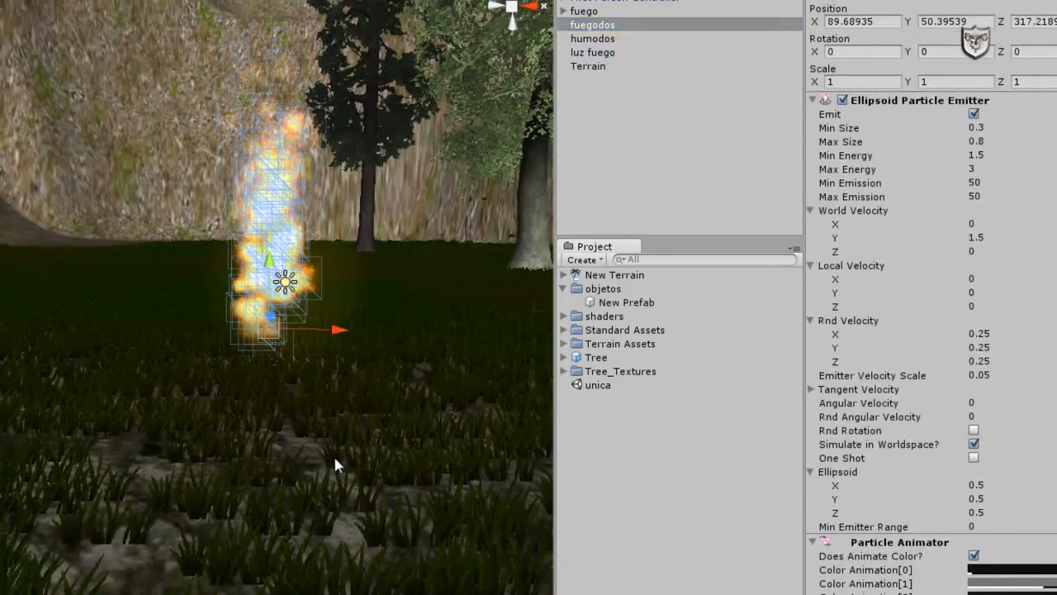
# Examine the original fuego object and its humo and Point light children.
pyautogui.moveTo(333, 454)
pyautogui.mouseDown(button='right')
pyautogui.moveTo(381, 469)
pyautogui.moveTo(437, 465)
pyautogui.moveTo(335, 468)
pyautogui.mouseUp(button='right')
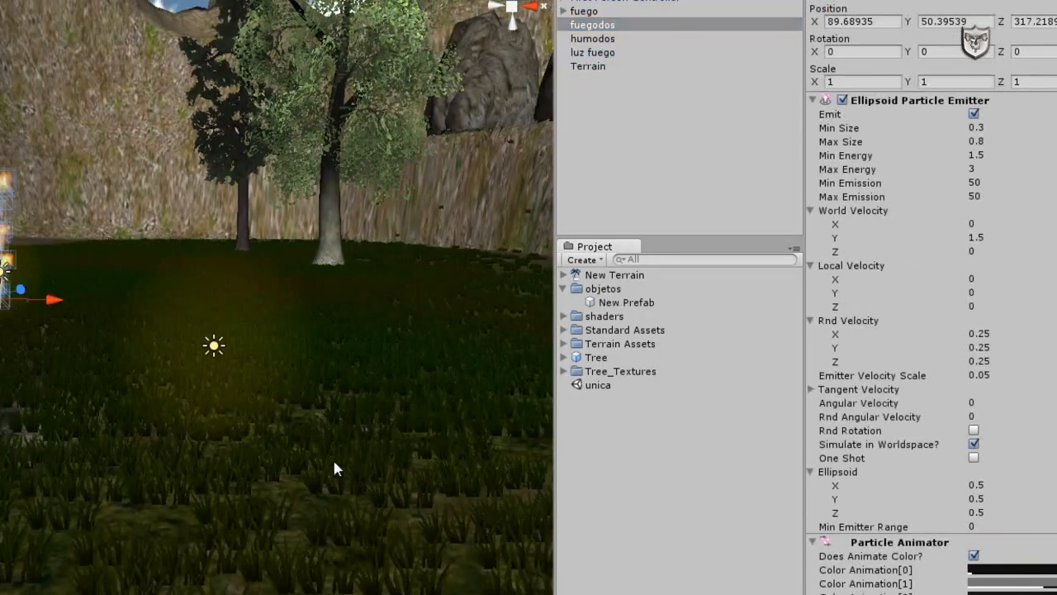
pyautogui.click(583, 11)
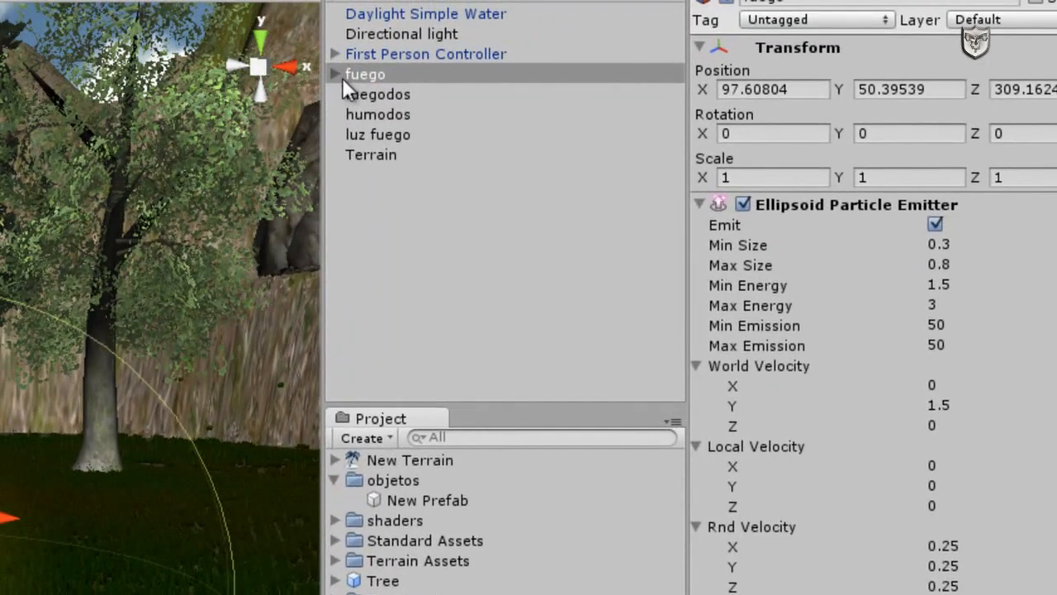
pyautogui.click(338, 75)
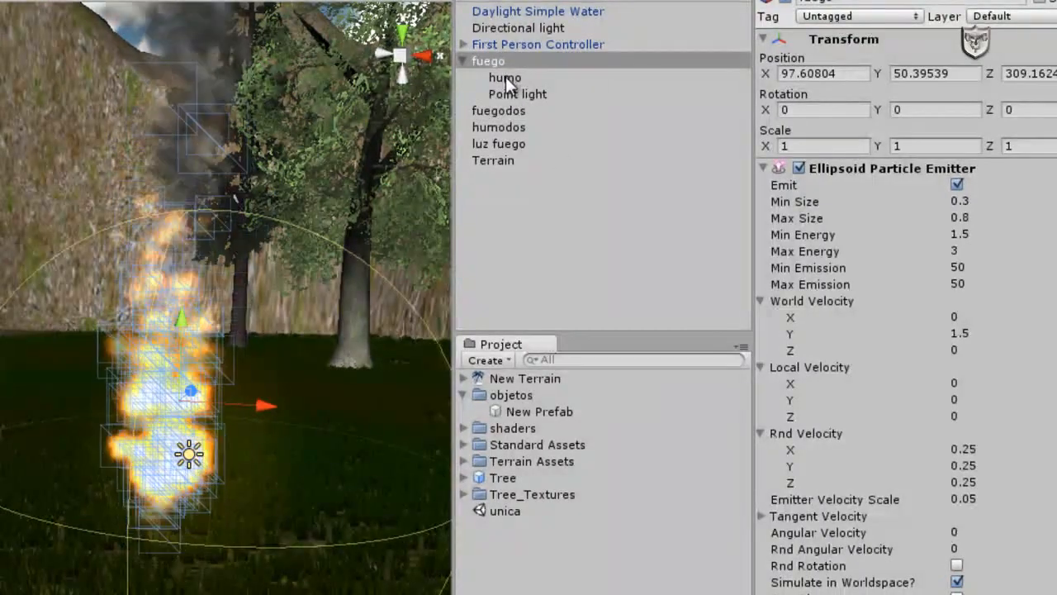
pyautogui.click(506, 76)
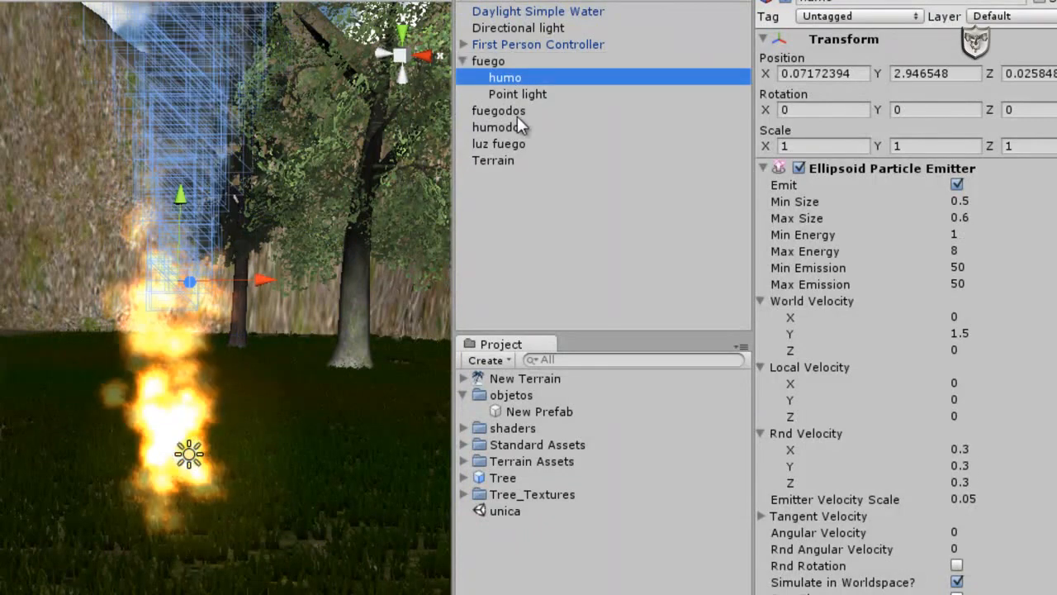
pyautogui.click(538, 94)
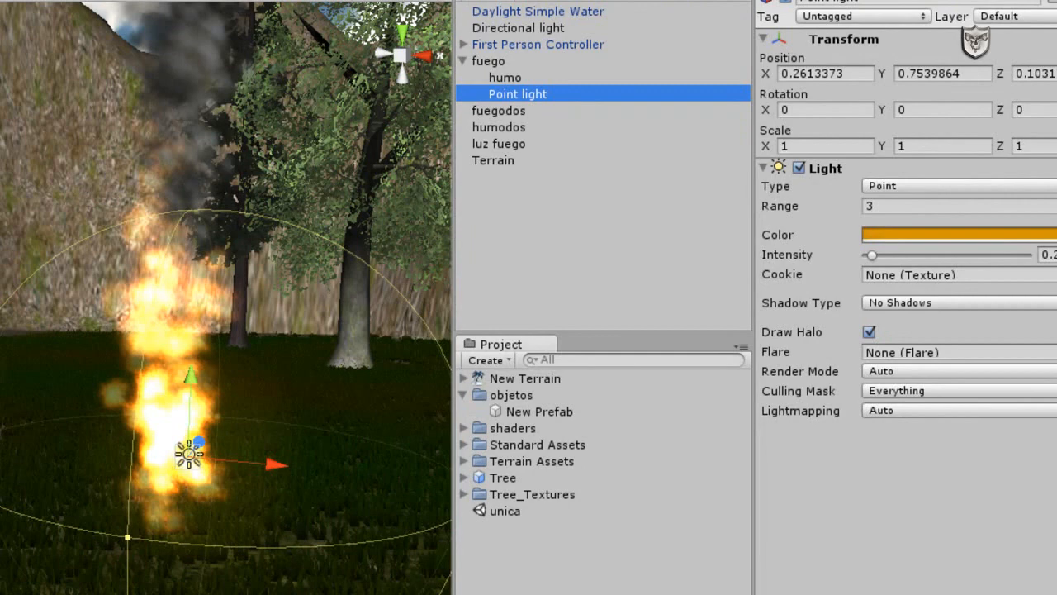
pyautogui.keyDown('alt'); pyautogui.moveTo(236, 199); pyautogui.dragTo(339, 179); pyautogui.keyUp('alt')
pyautogui.moveTo(281, 294); pyautogui.dragTo(158, 293, button='middle')
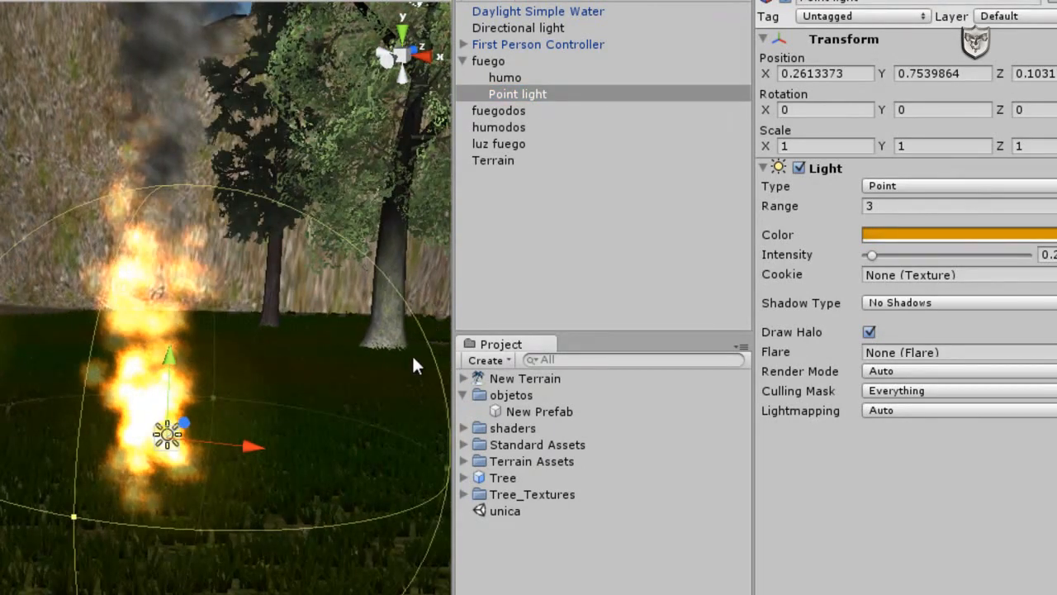
# Shift the fuego parent object, together with its children, slightly along the X axis to about 97.604.
pyautogui.click(488, 60)
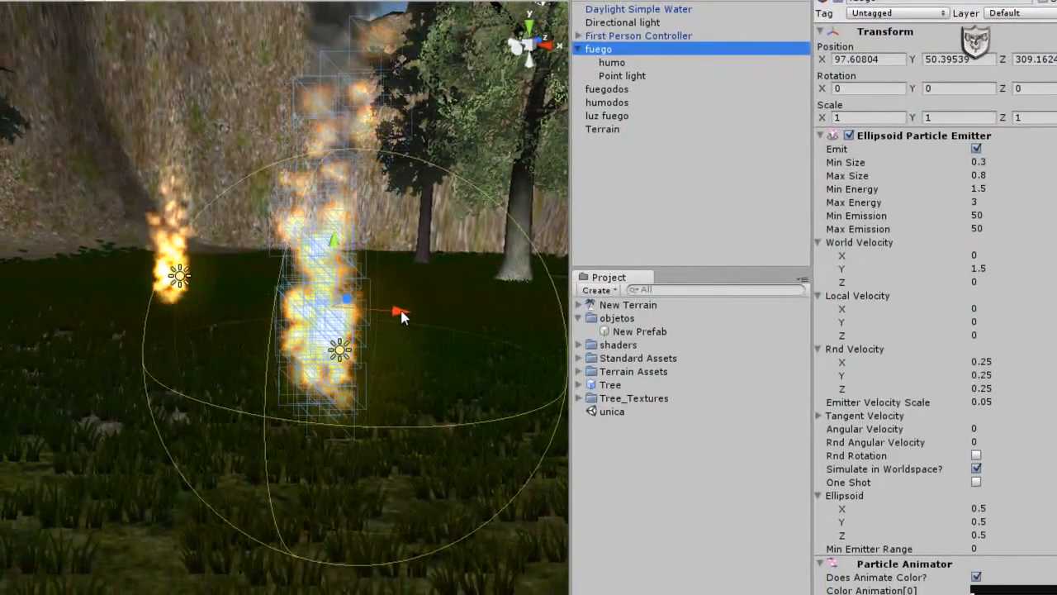
pyautogui.moveTo(242, 386); pyautogui.dragTo(237, 386)
pyautogui.moveTo(397, 316)
pyautogui.mouseDown()
pyautogui.moveTo(308, 319)
pyautogui.moveTo(291, 307)
pyautogui.moveTo(388, 311)
pyautogui.mouseUp()
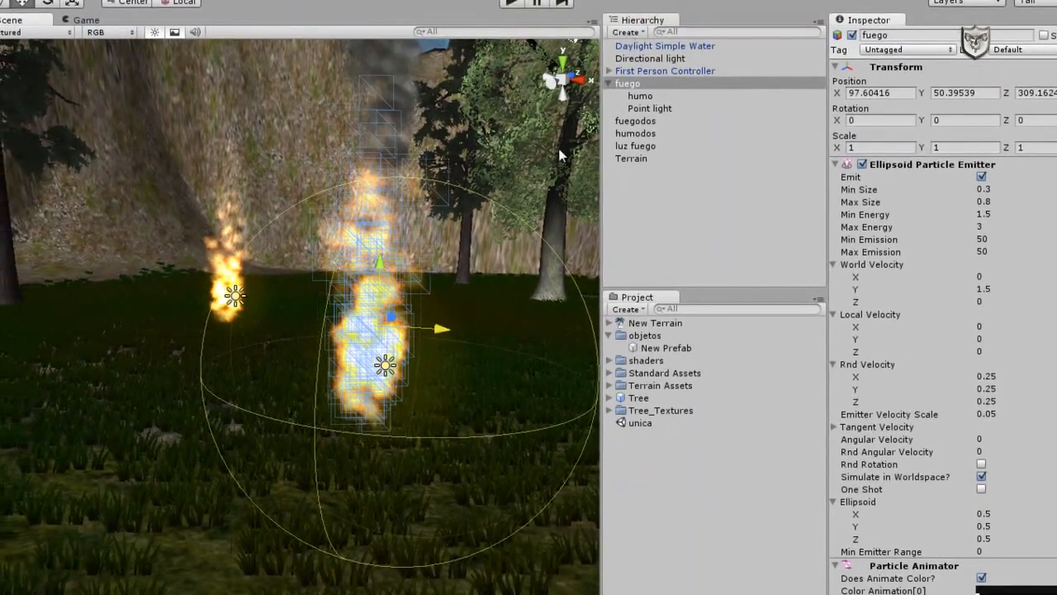
# View the second fire and inspect its separate fuegodos, humodos and luz fuego objects.
pyautogui.press('a')
pyautogui.moveTo(212, 489); pyautogui.dragTo(181, 470, button='right')
pyautogui.press('d')
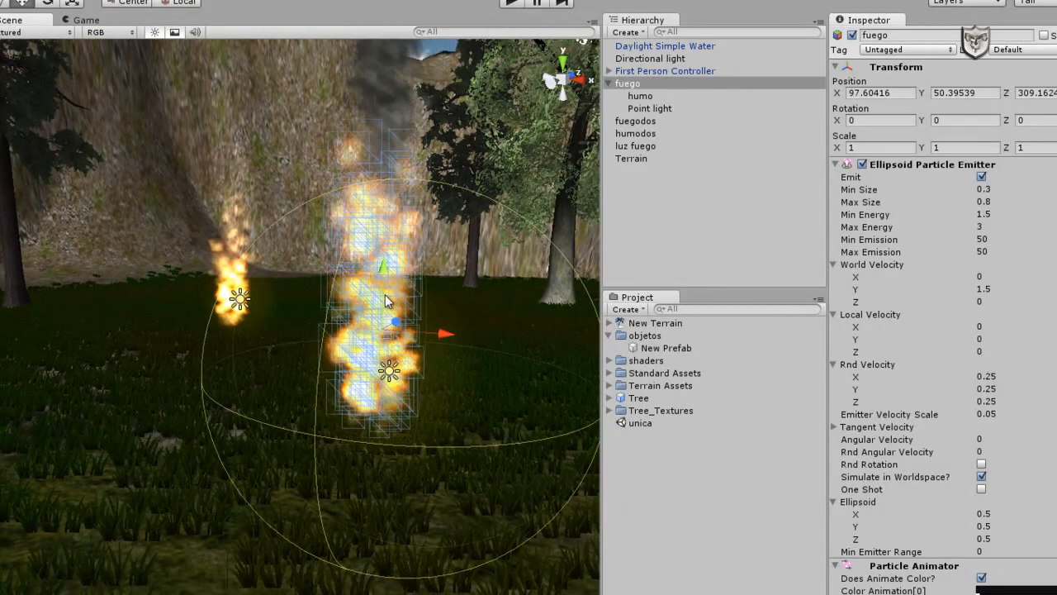
pyautogui.moveTo(173, 496); pyautogui.dragTo(165, 466, button='right')
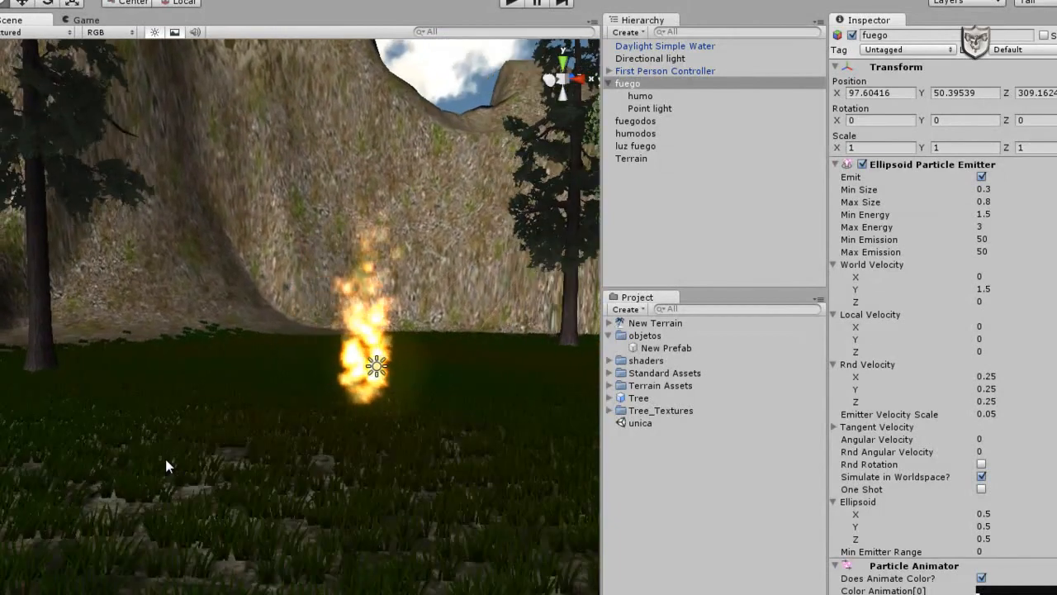
pyautogui.scroll(5, 166, 460)
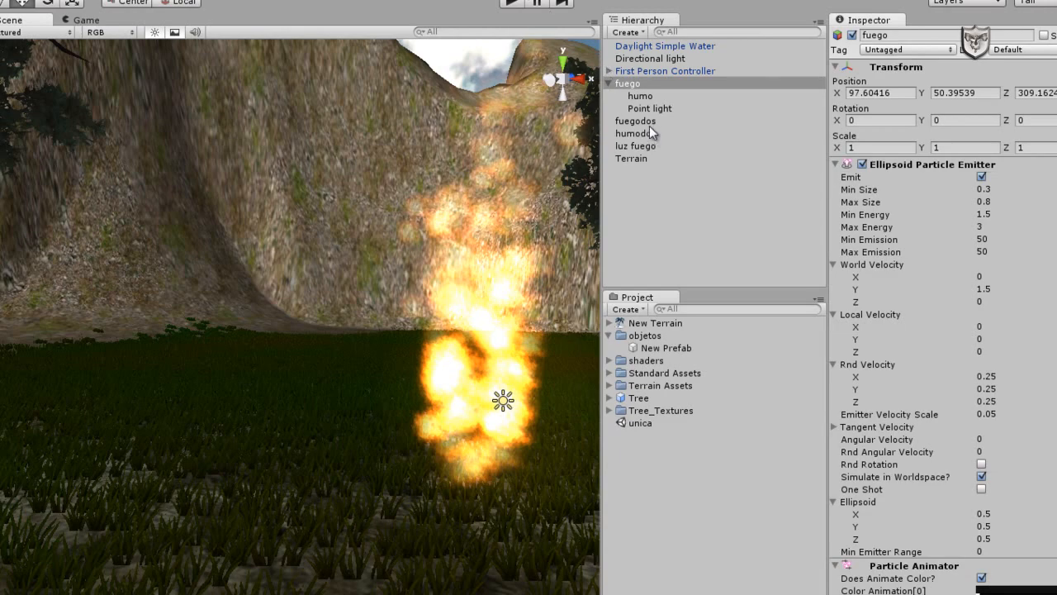
pyautogui.click(640, 122)
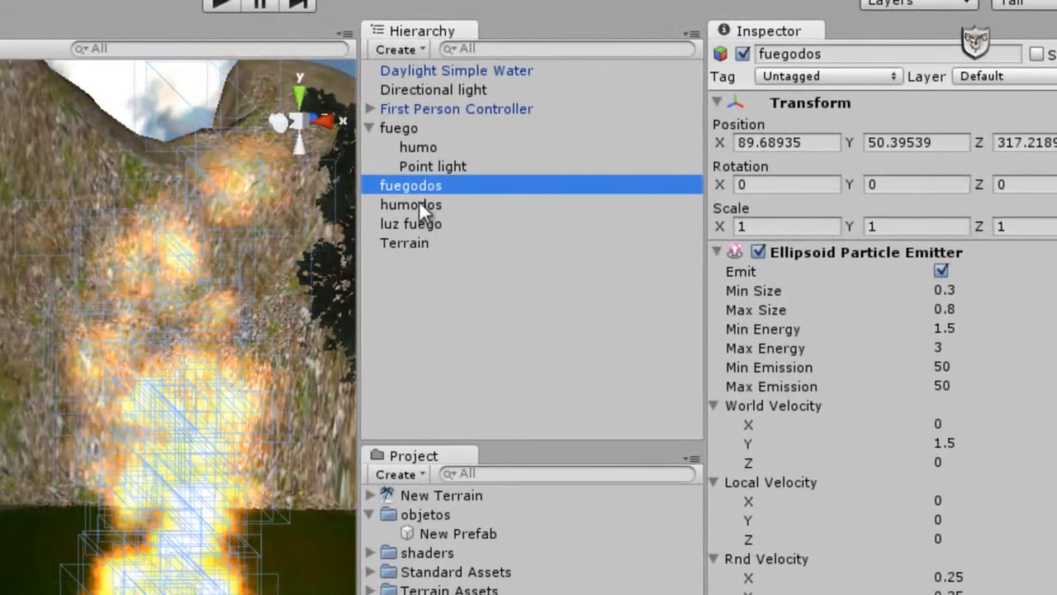
pyautogui.click(421, 205)
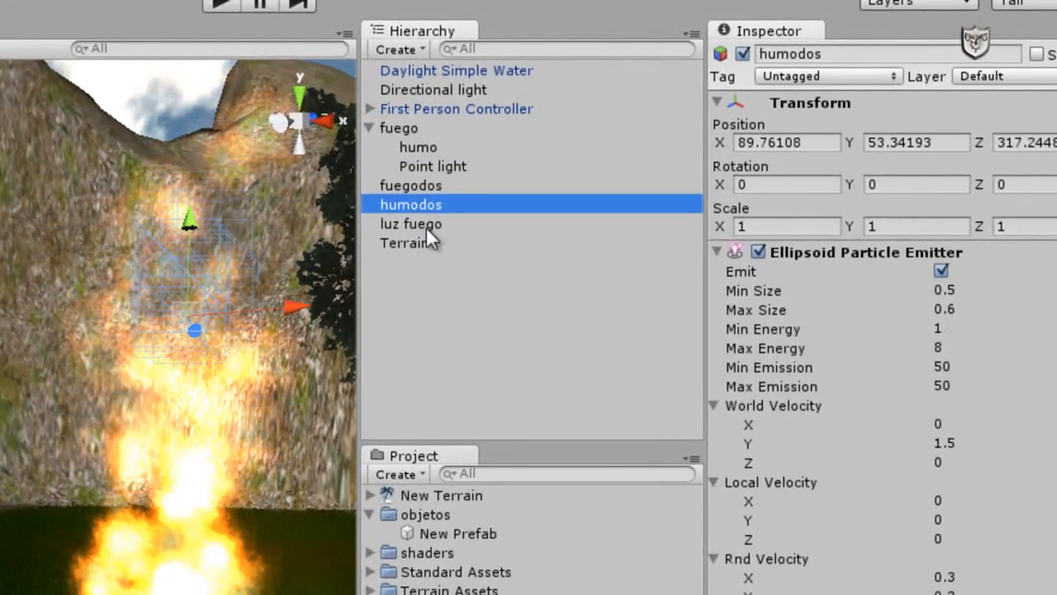
pyautogui.click(426, 223)
pyautogui.keyDown('alt'); pyautogui.moveTo(248, 347); pyautogui.dragTo(132, 326); pyautogui.keyUp('alt')
pyautogui.scroll(3, 217, 324)
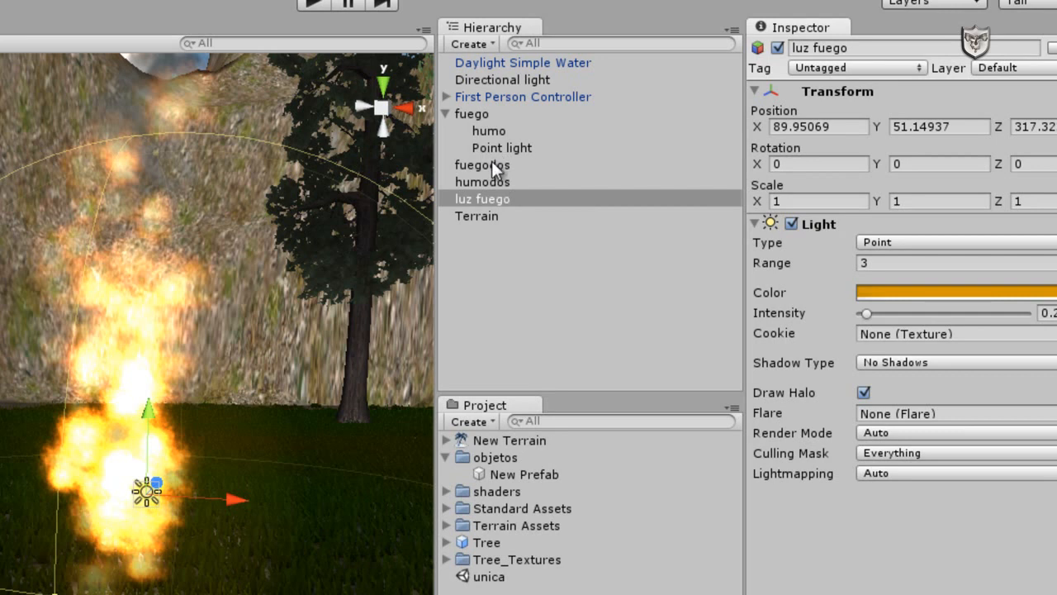
# Make humodos and luz fuego children of the fuegodos object.
pyautogui.click(500, 196)
pyautogui.click(484, 181)
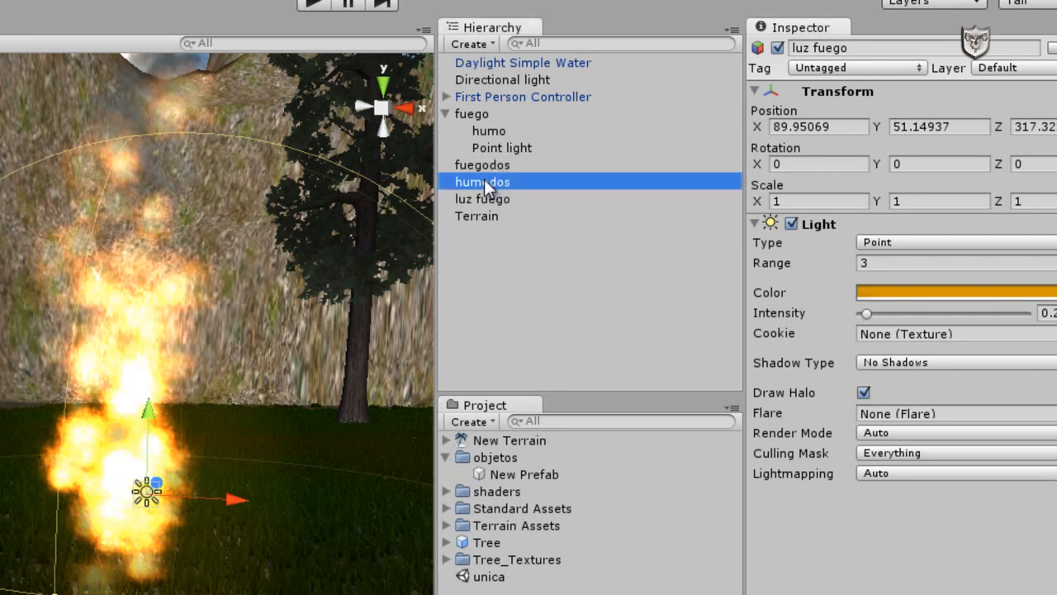
pyautogui.moveTo(487, 181); pyautogui.dragTo(507, 166)
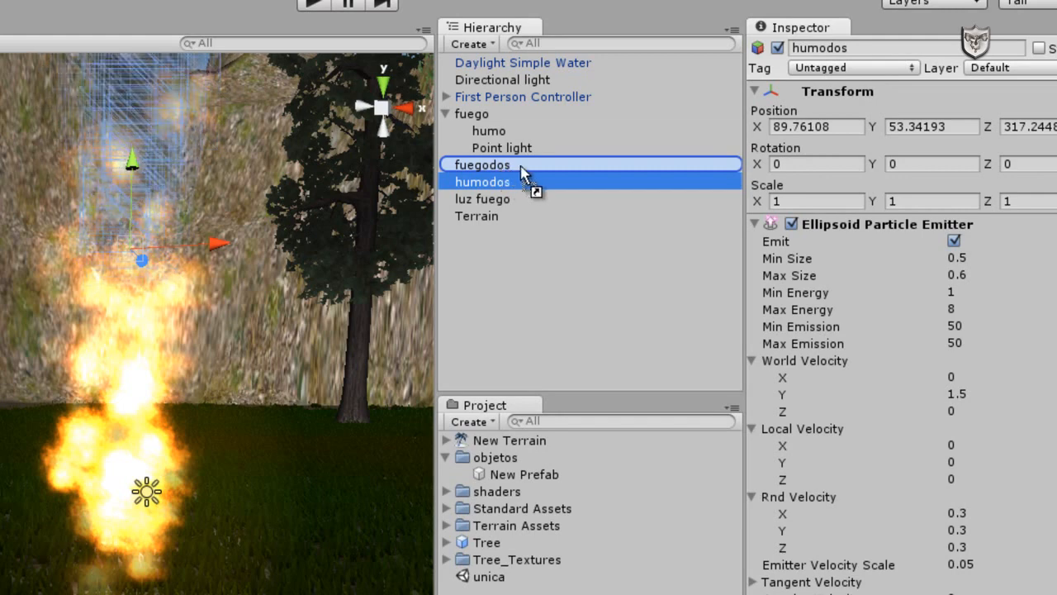
pyautogui.moveTo(511, 174)
pyautogui.mouseDown()
pyautogui.moveTo(490, 182)
pyautogui.moveTo(509, 198)
pyautogui.moveTo(499, 169)
pyautogui.mouseUp()
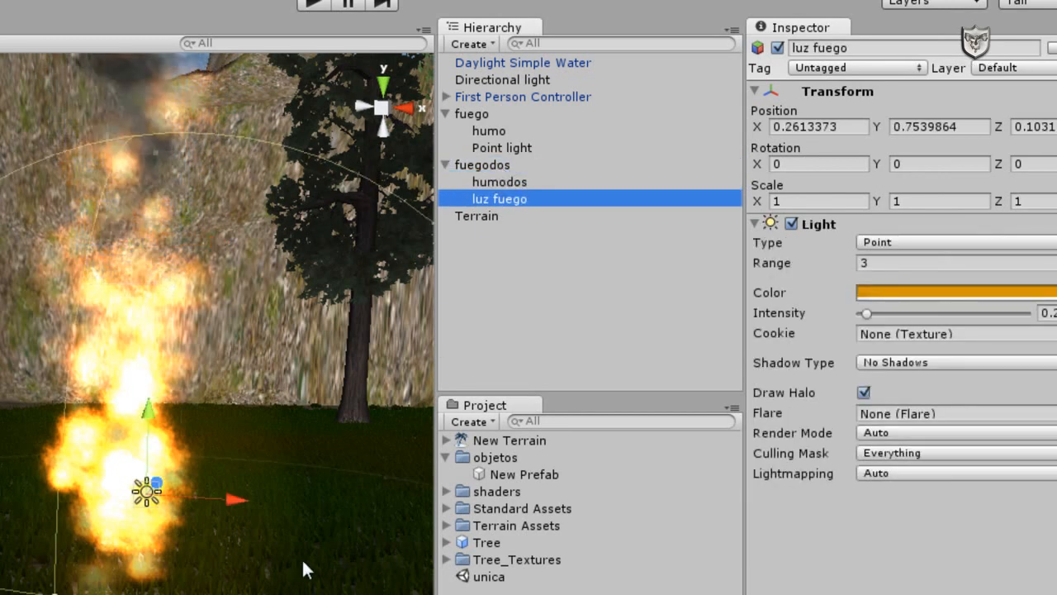
pyautogui.moveTo(303, 570); pyautogui.dragTo(260, 537, button='middle')
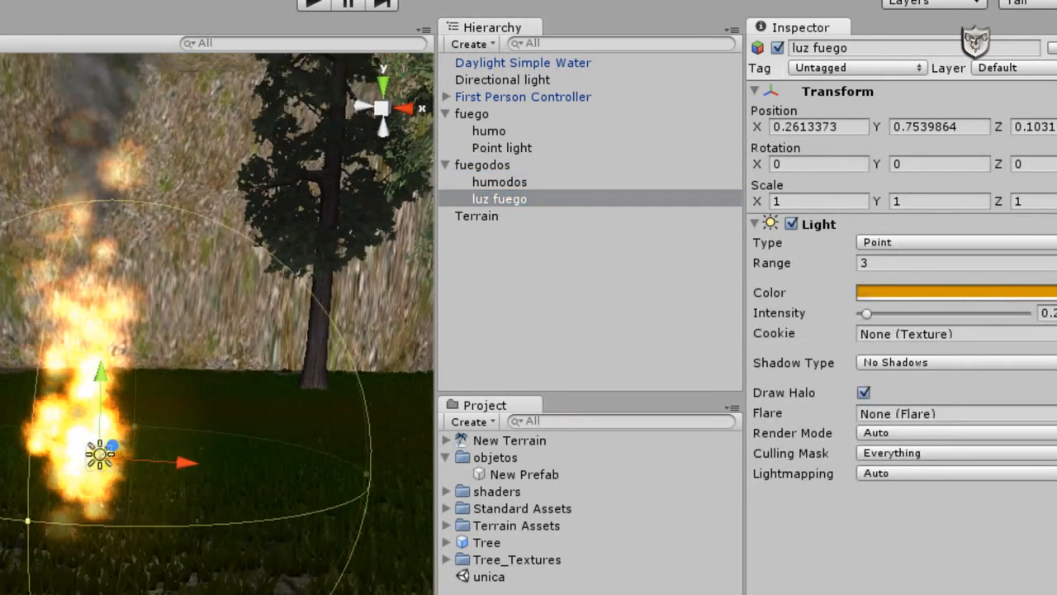
# Check the fuegodos parent and its humodos and luz fuego children in the hierarchy.
pyautogui.click(475, 165)
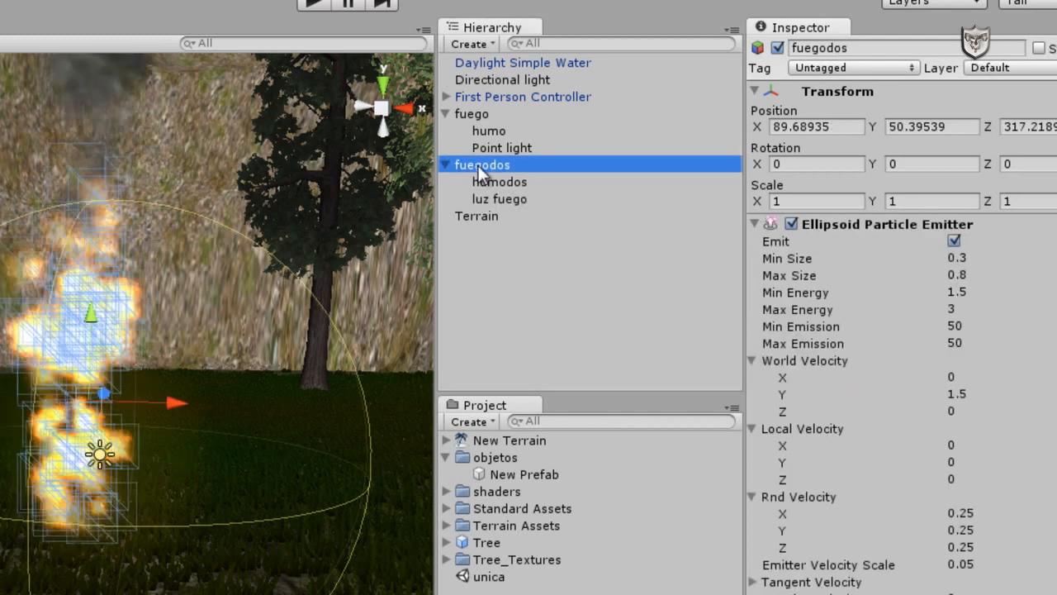
pyautogui.click(508, 182)
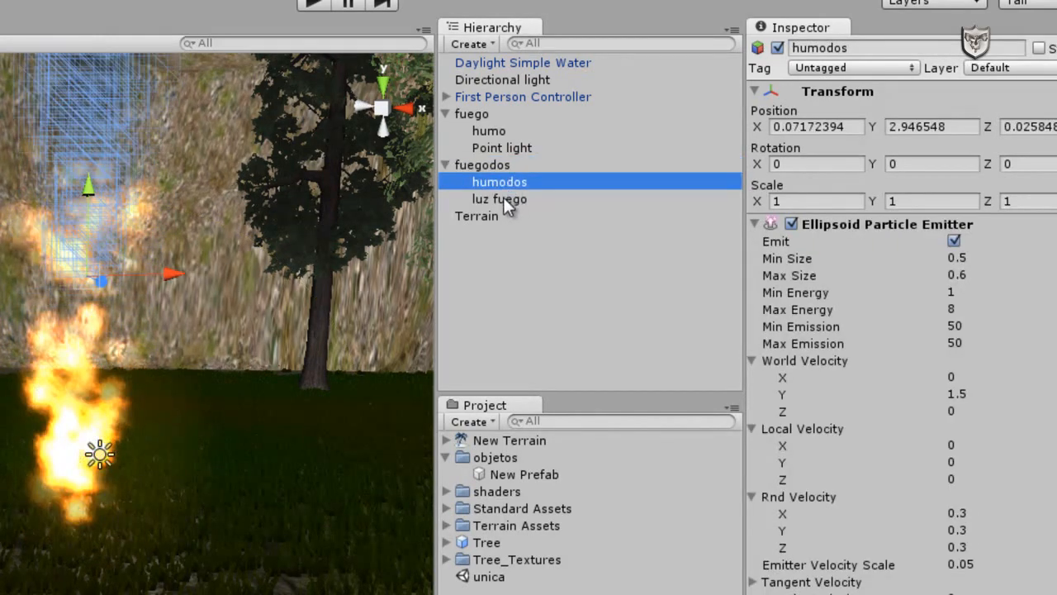
pyautogui.click(501, 198)
pyautogui.click(479, 170)
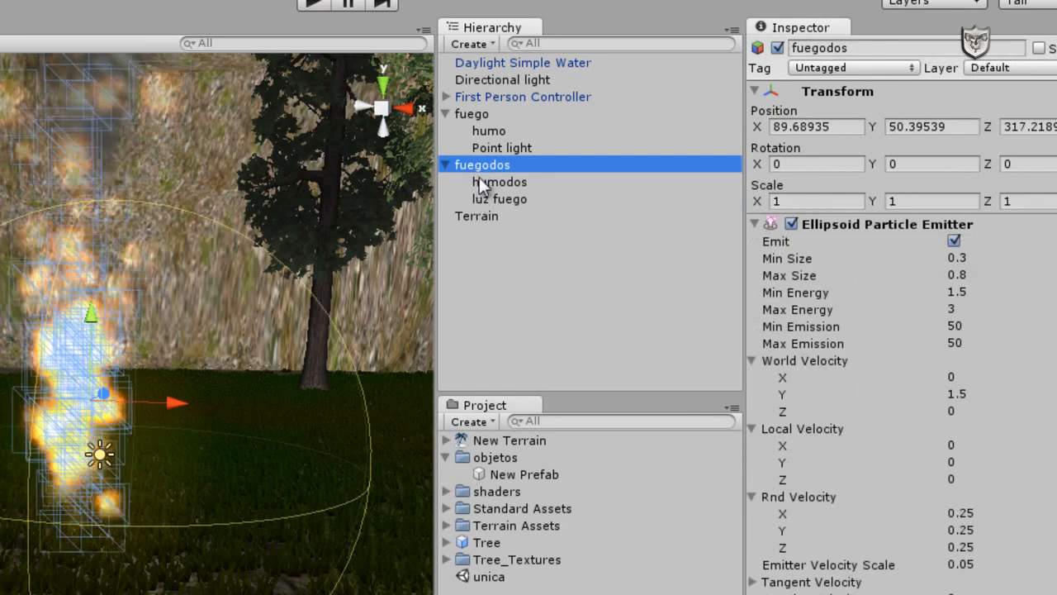
pyautogui.rightClick(502, 457)
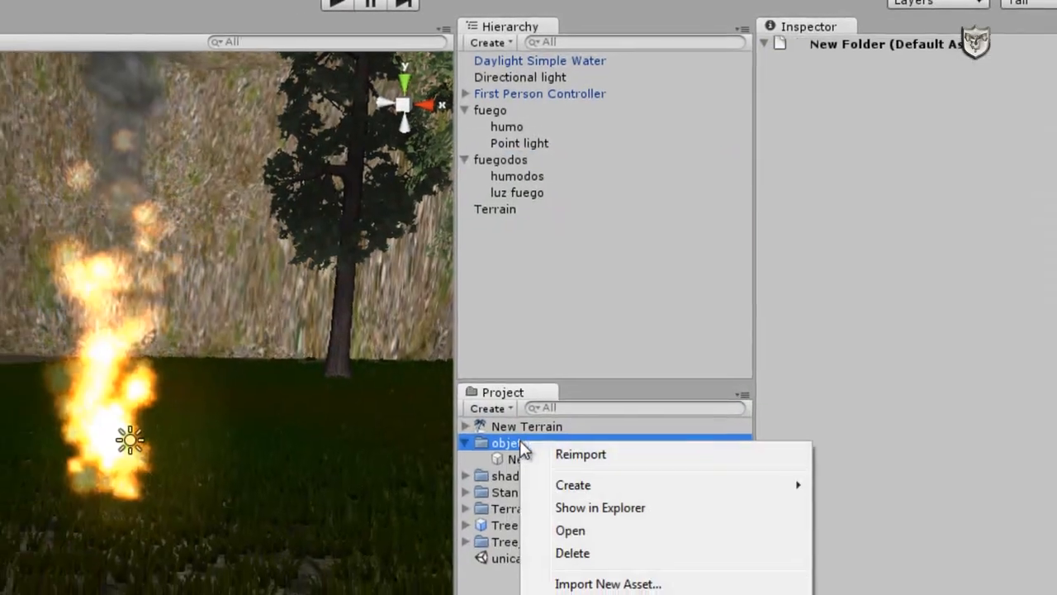
pyautogui.moveTo(618, 488)
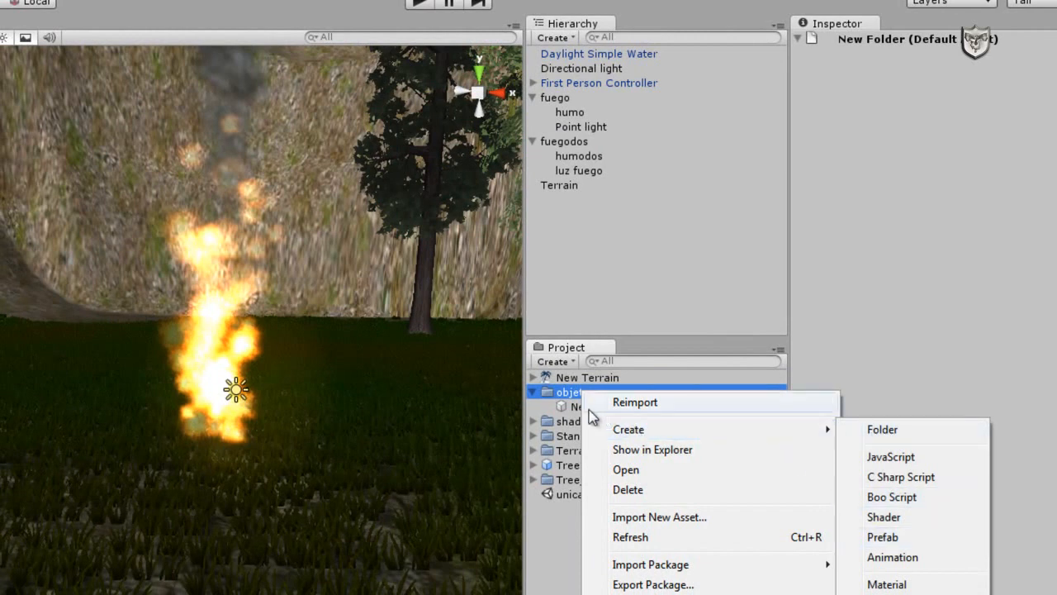
pyautogui.click(627, 339)
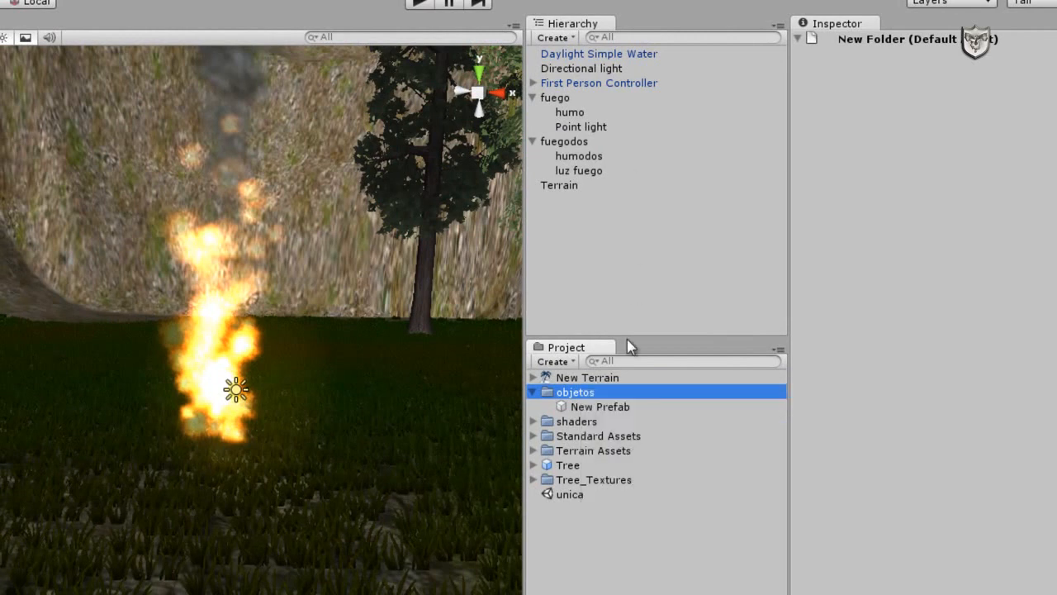
# Store the fuegodos object with its children in the empty prefab in the objetos folder and rename that prefab "grupo hoguera".
pyautogui.click(570, 143)
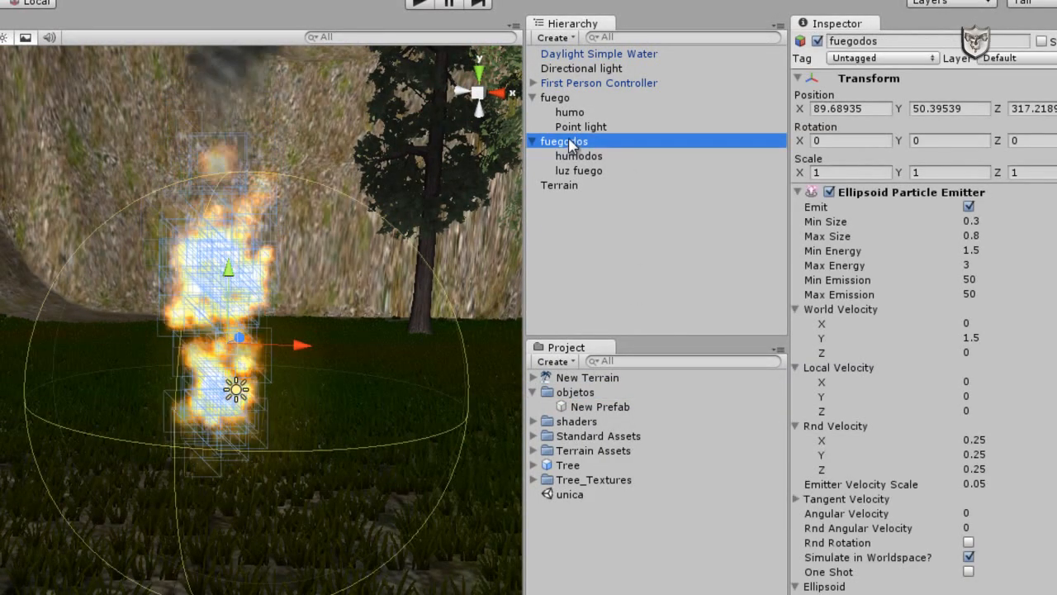
pyautogui.moveTo(567, 141); pyautogui.dragTo(608, 405)
pyautogui.click(616, 409)
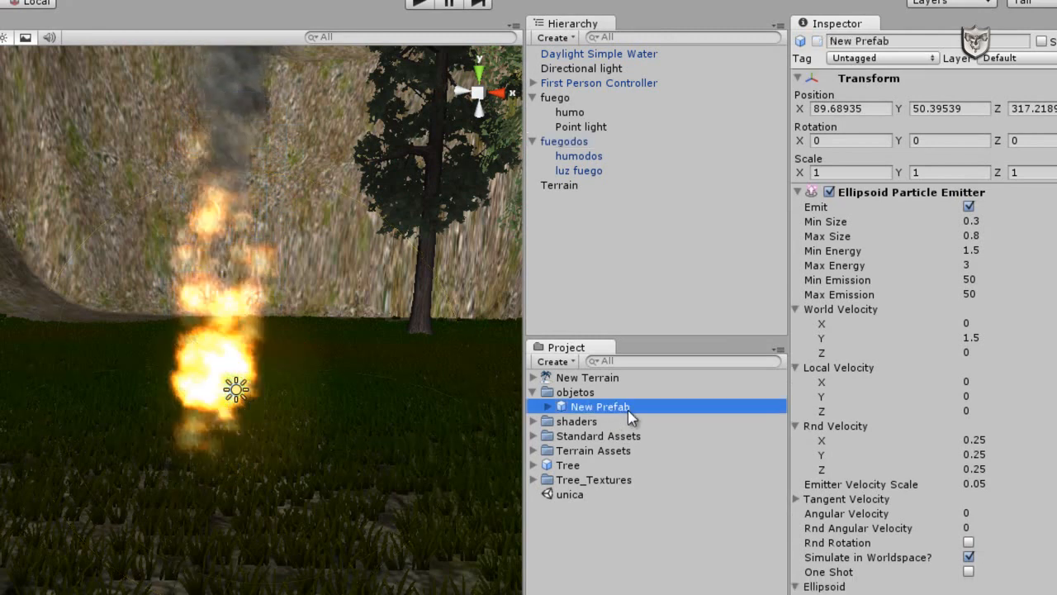
pyautogui.click(628, 410)
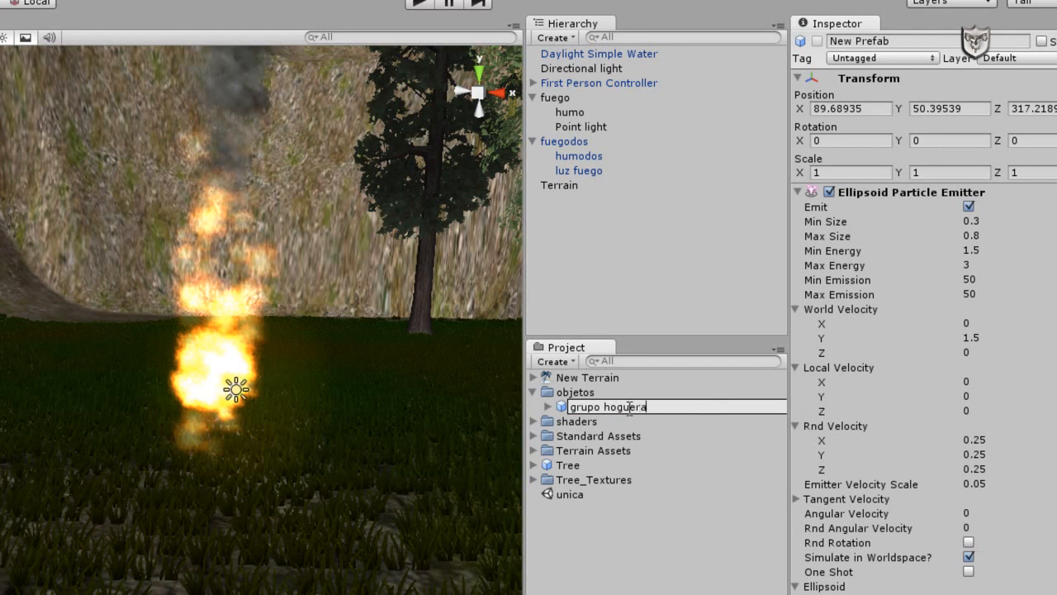
pyautogui.write('grupo hoguera')
pyautogui.press('Return')
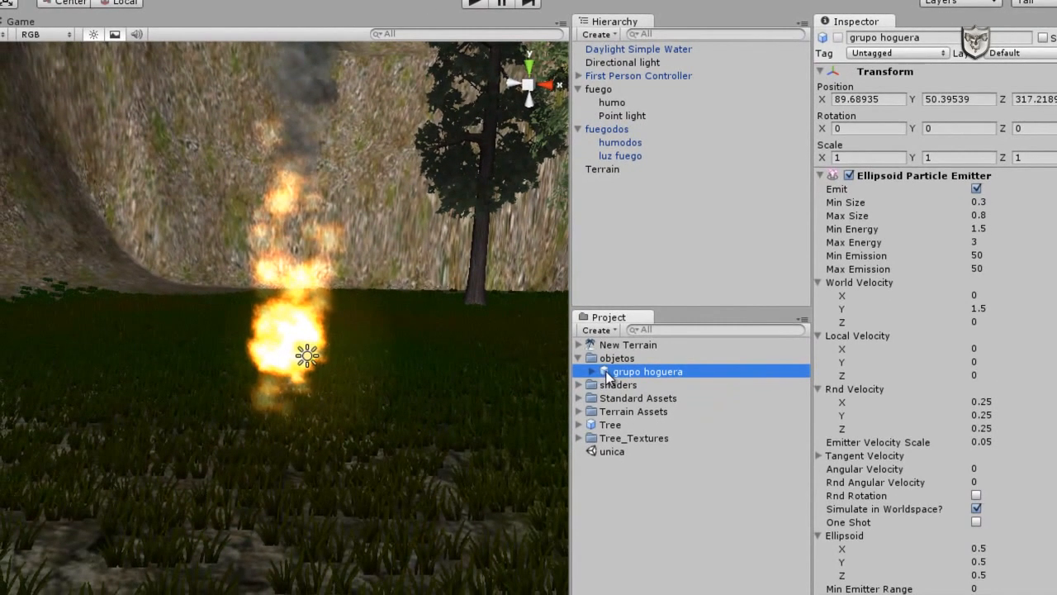
# Place a grupo hoguera prefab instance on the grass beside the existing fire and raise it to a Y position of about 50.52.
pyautogui.moveTo(608, 376); pyautogui.dragTo(331, 411)
pyautogui.moveTo(120, 455); pyautogui.dragTo(83, 413)
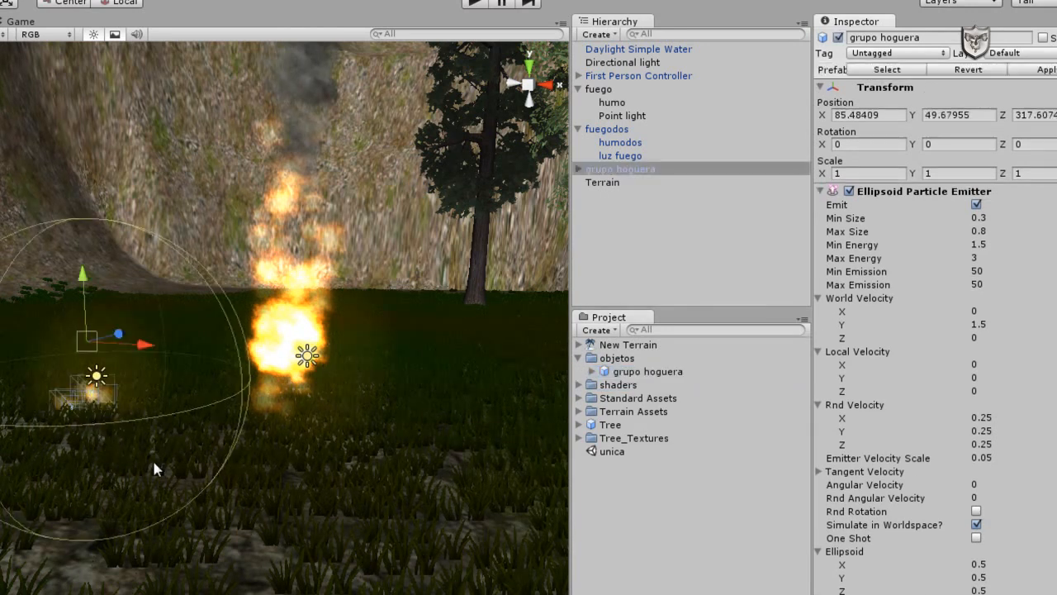
pyautogui.moveTo(83, 278); pyautogui.dragTo(83, 237)
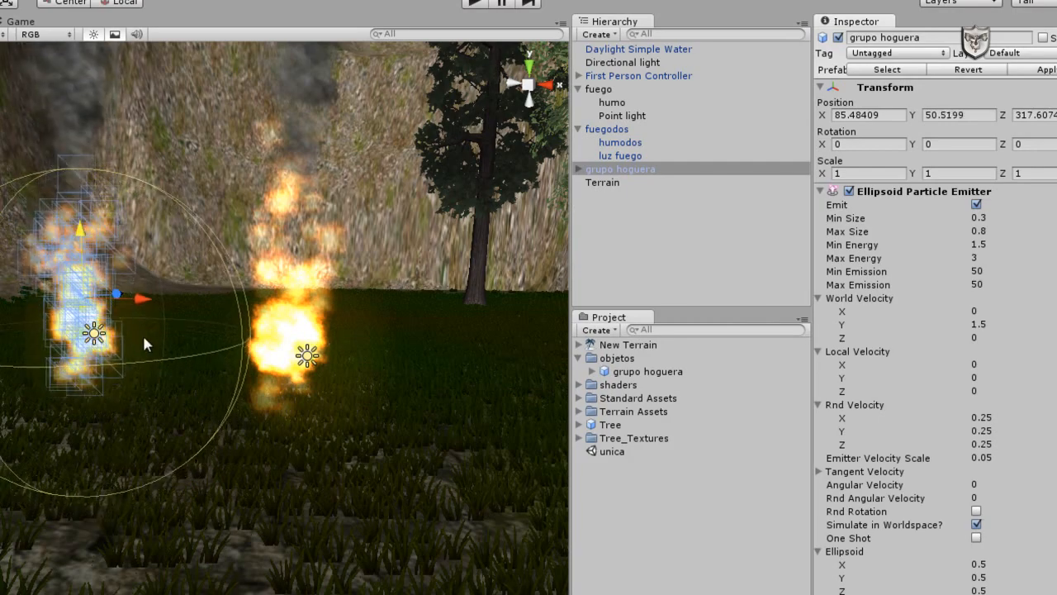
pyautogui.moveTo(234, 494); pyautogui.dragTo(264, 499, button='right')
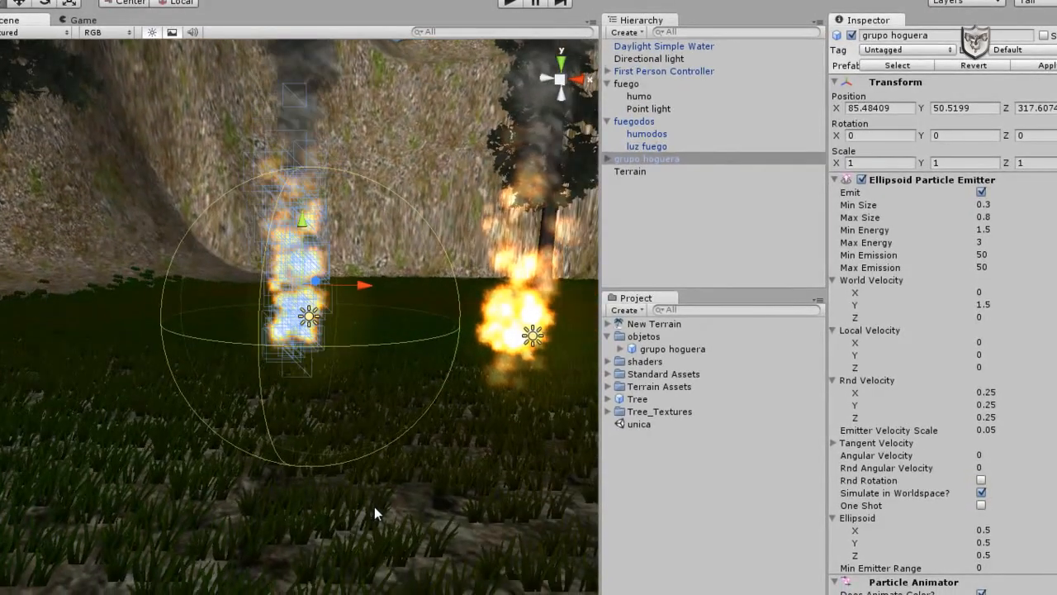